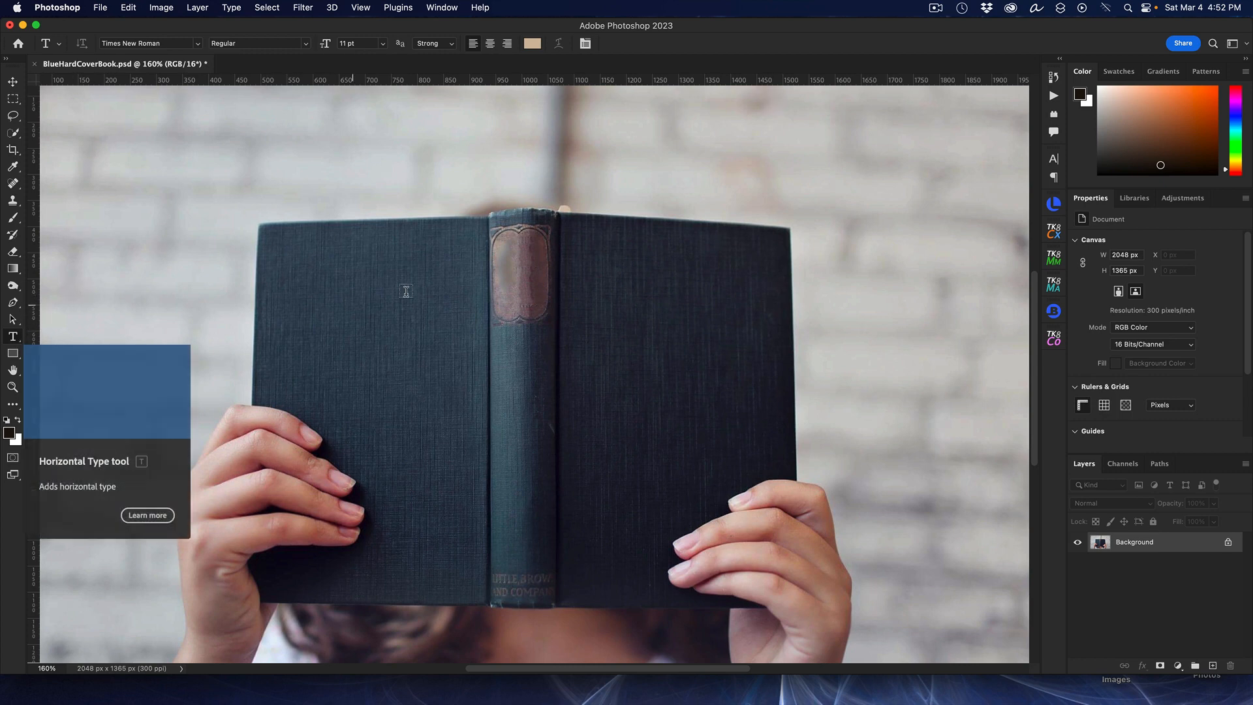
Step: Draw a text box across the right book cover, paste the quote with its author line, and commit it
drag(565, 220, 796, 605)
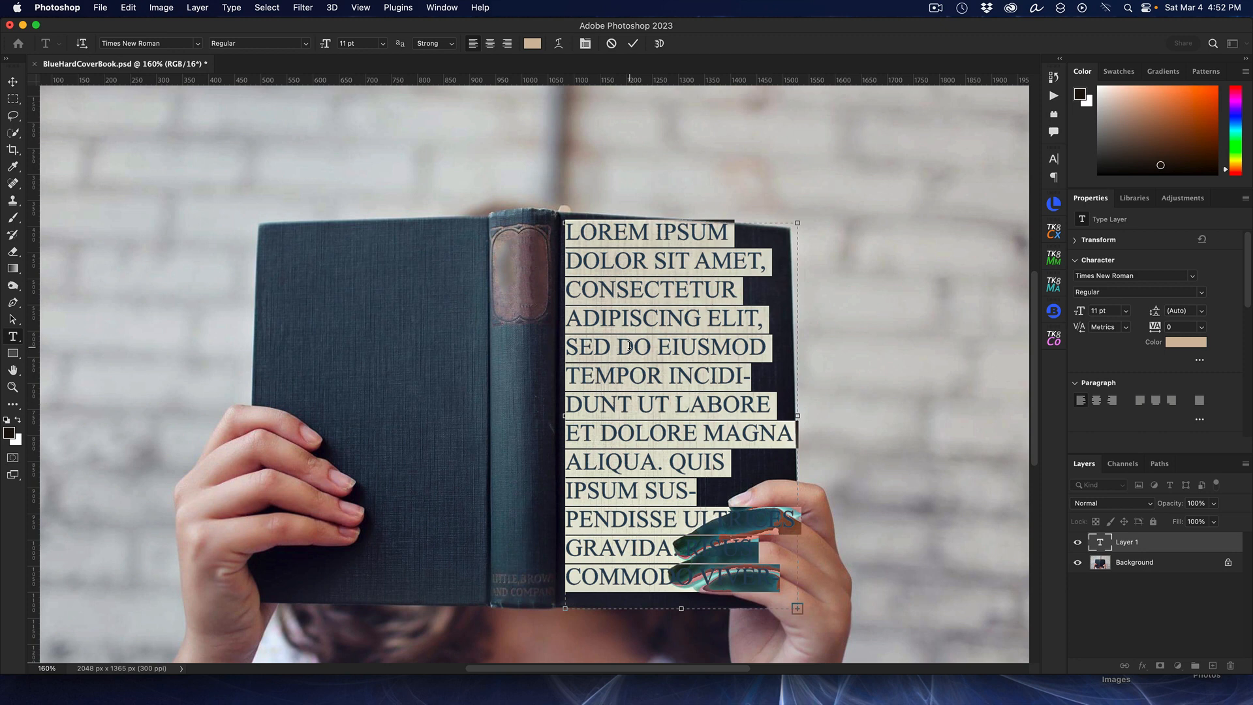
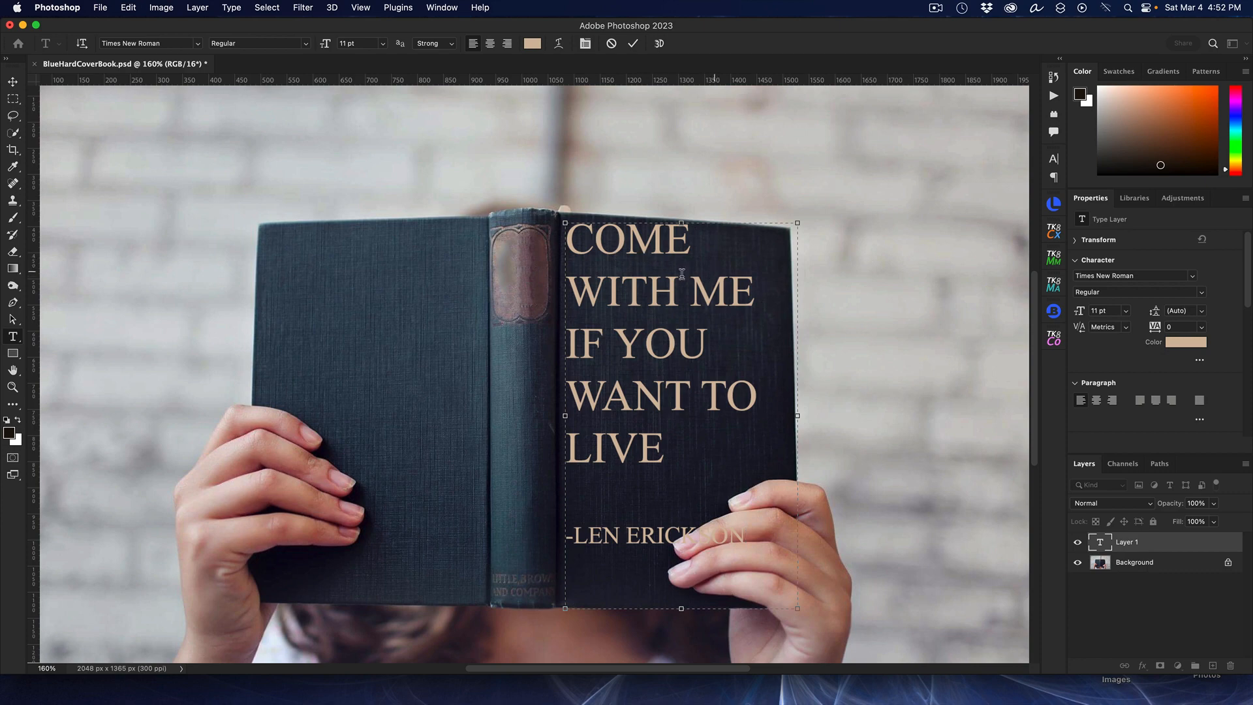
scroll(914, 315, up, 2)
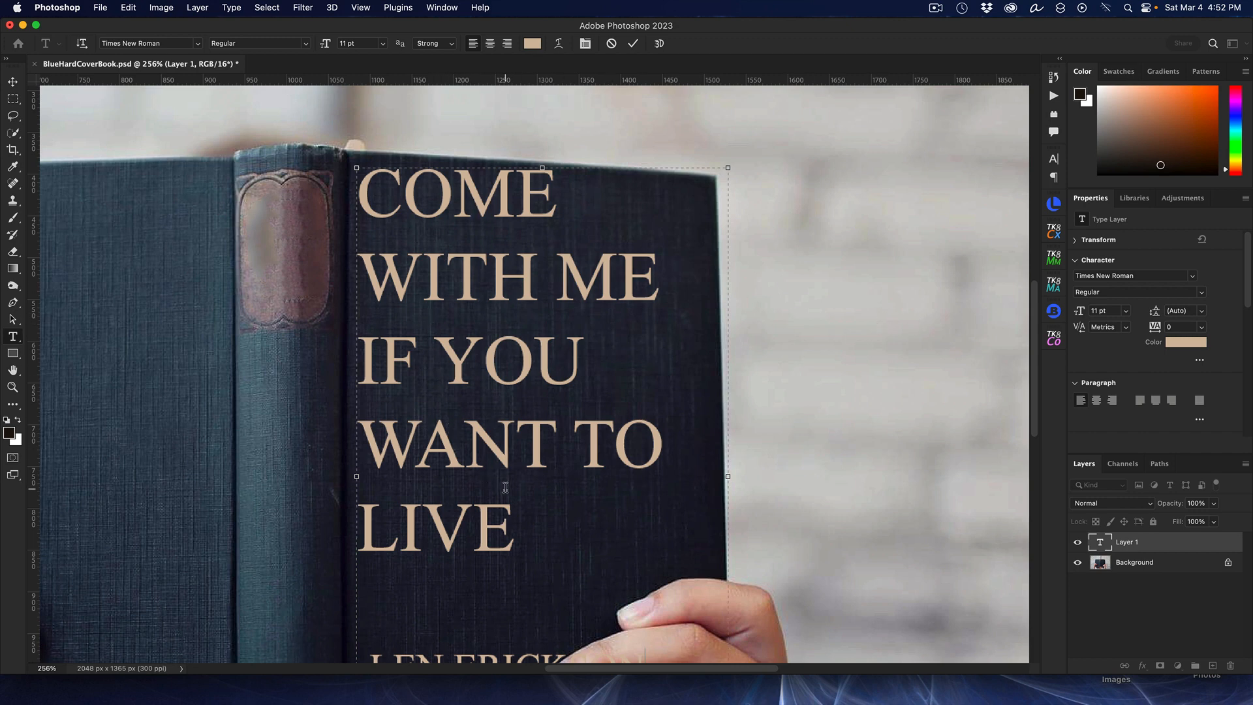
click(634, 44)
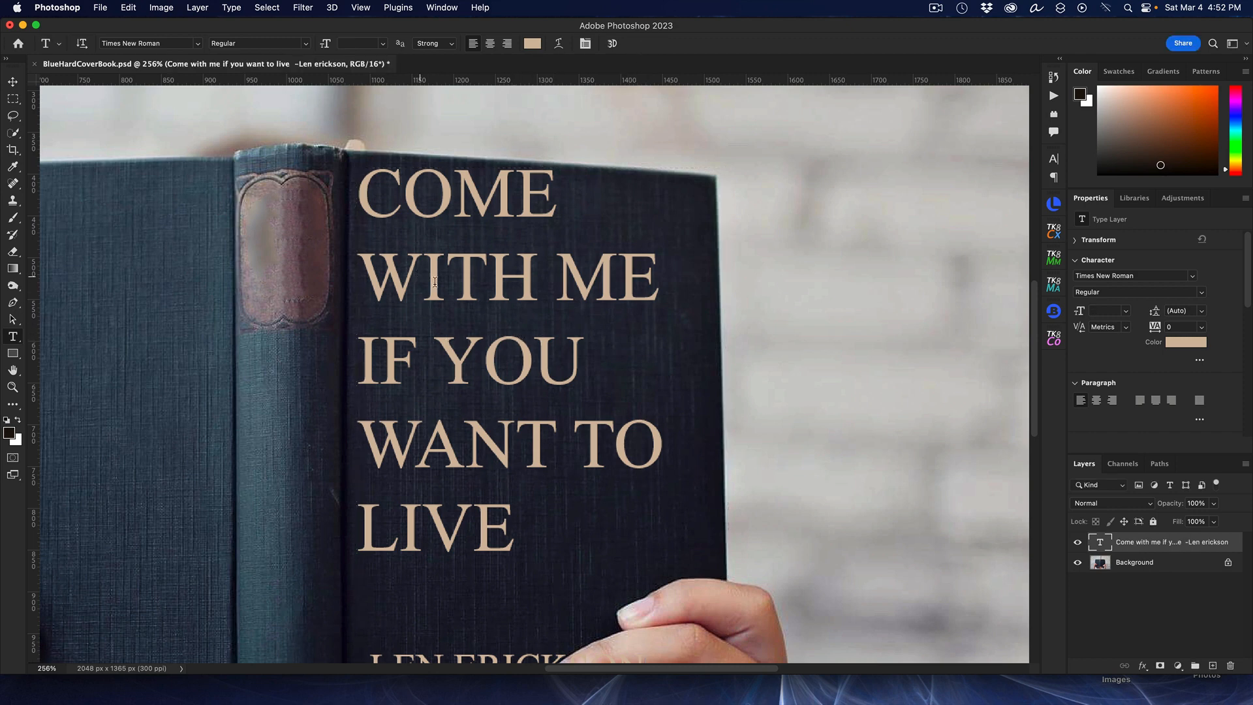
Step: Convert the quote text layer into a smart object
drag(1036, 308, 1030, 325)
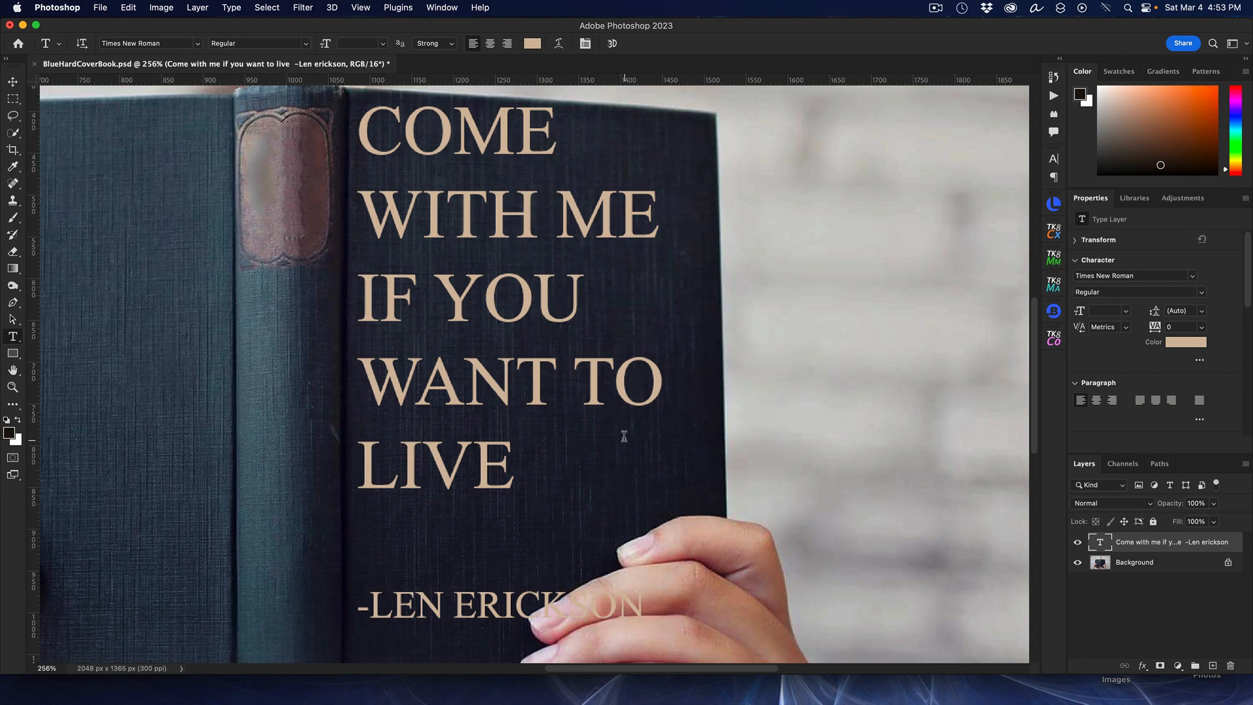
scroll(543, 382, up, 5)
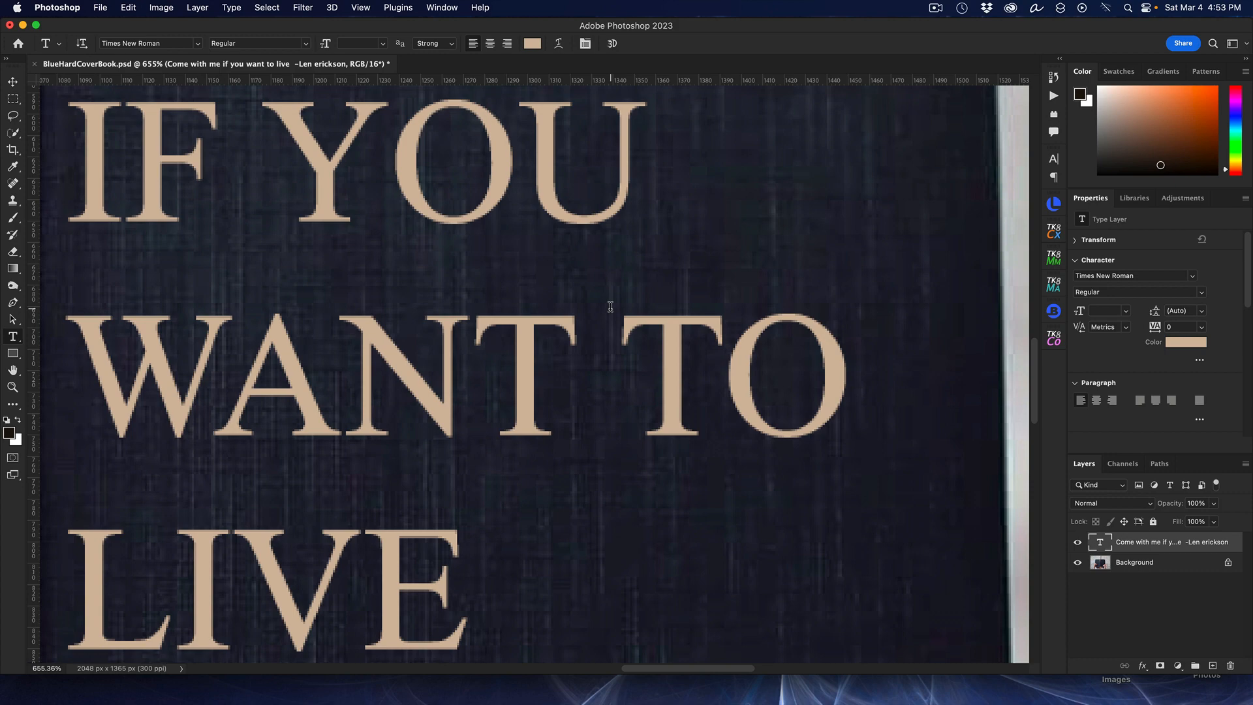
scroll(611, 306, down, 4)
scroll(610, 306, down, 3)
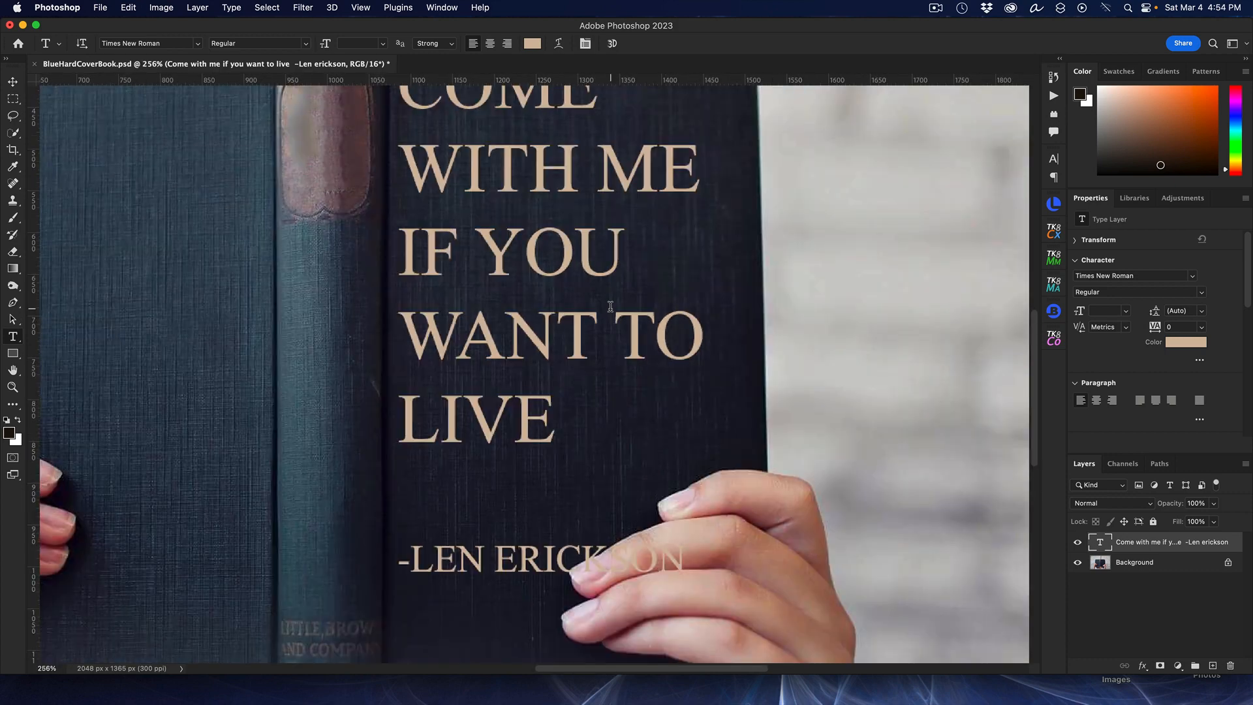
scroll(611, 306, down, 3)
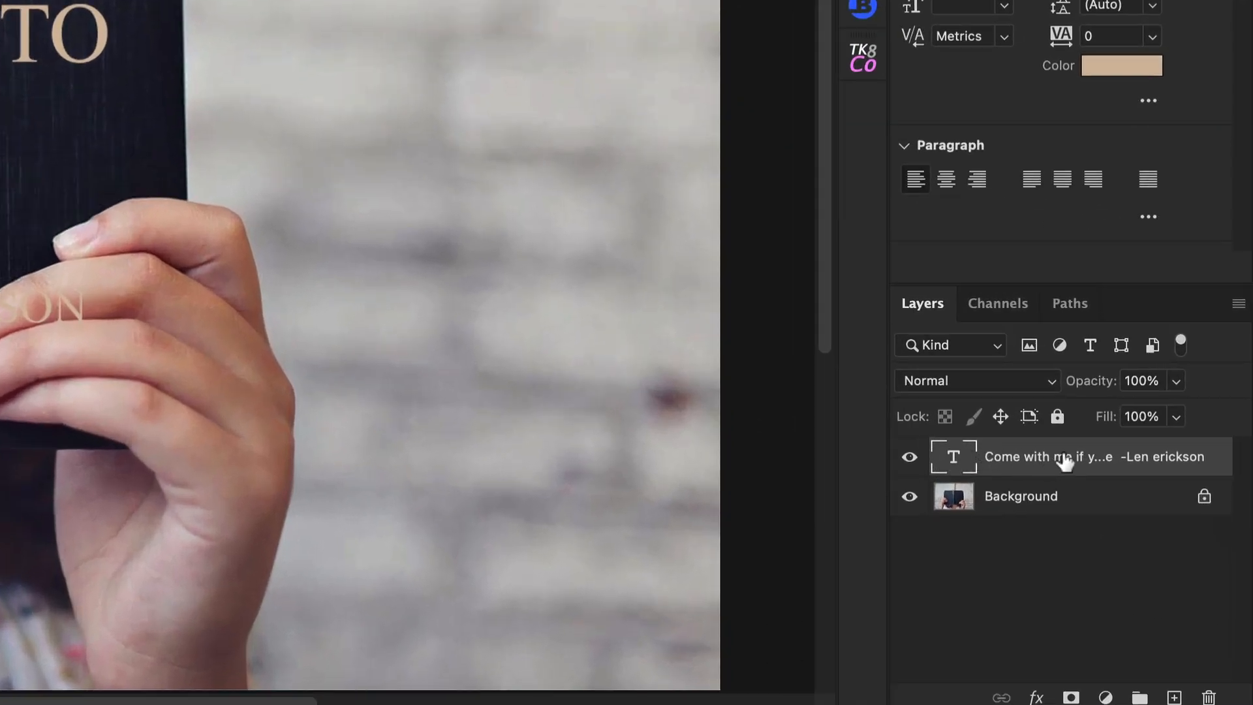
right_click(1063, 460)
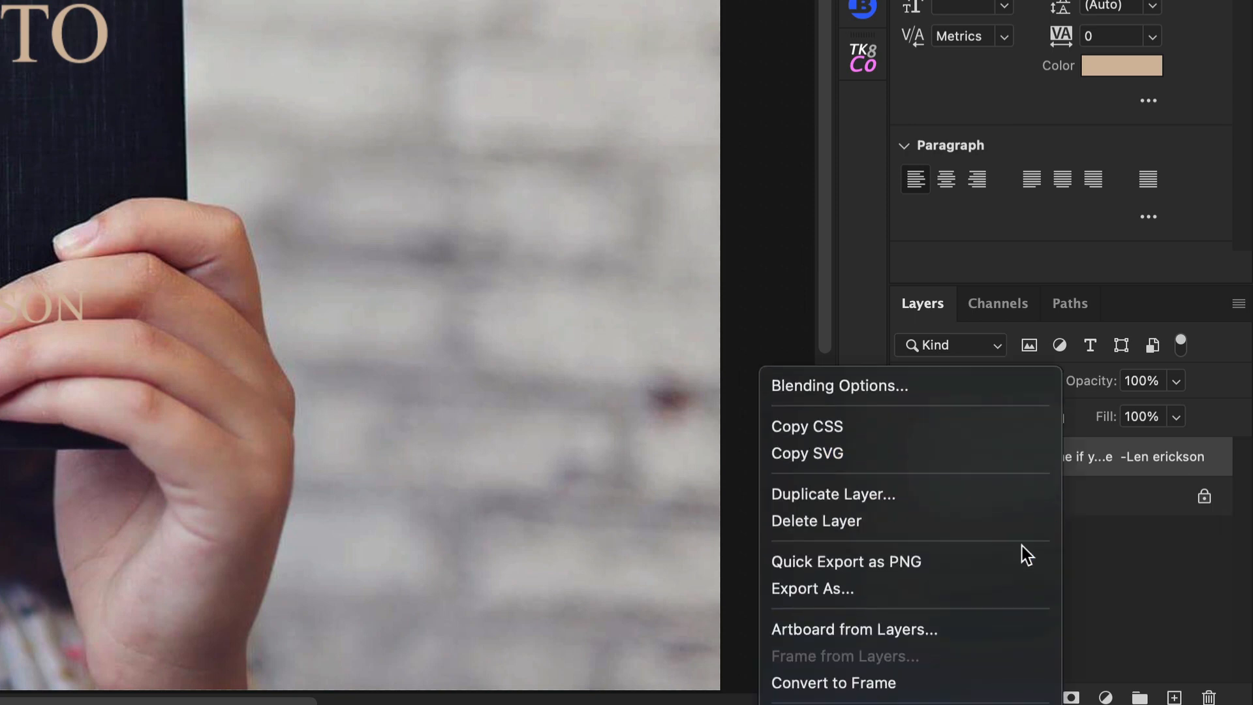
scroll(950, 574, down, 3)
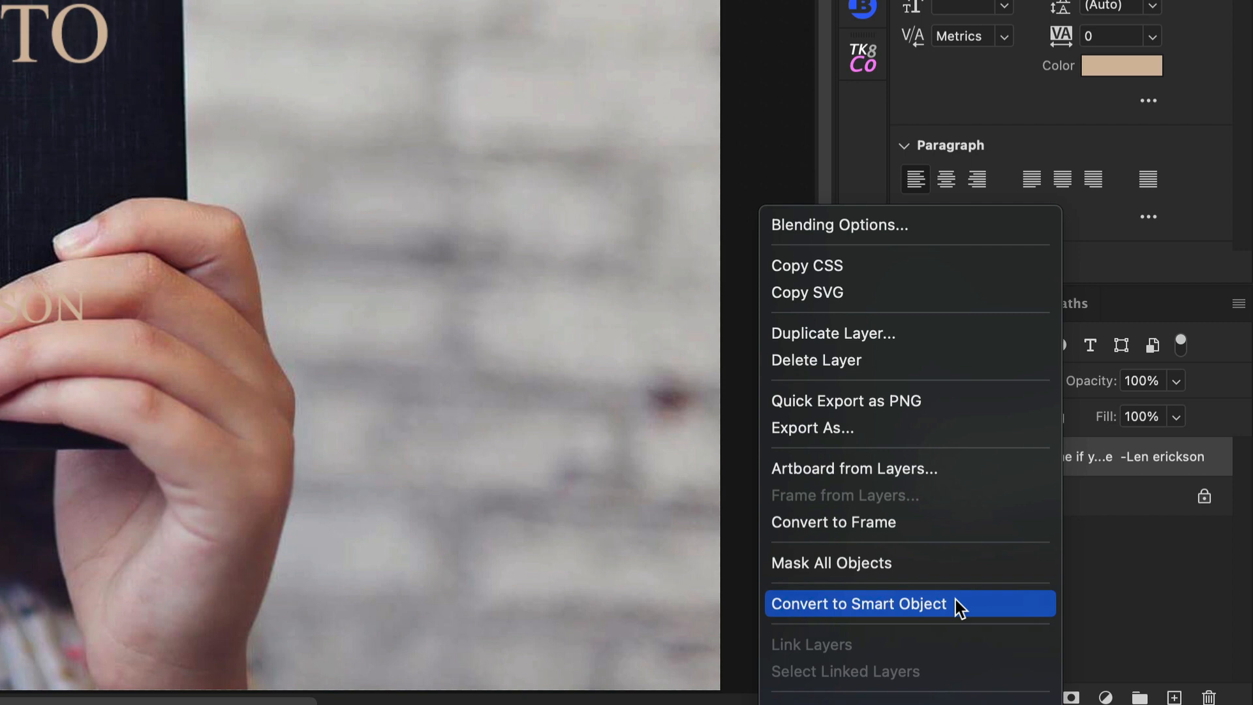
click(955, 599)
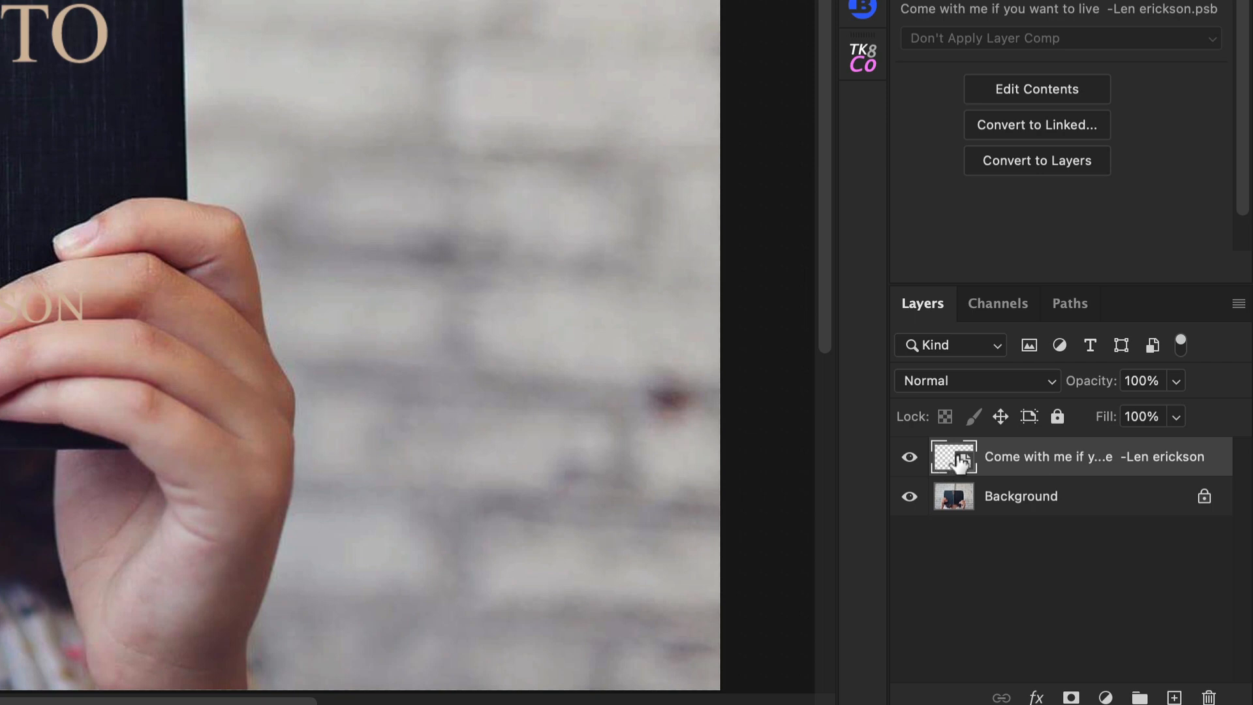
Step: Open the smart object's contents, select a word, then close the contents file without saving
double_click(958, 458)
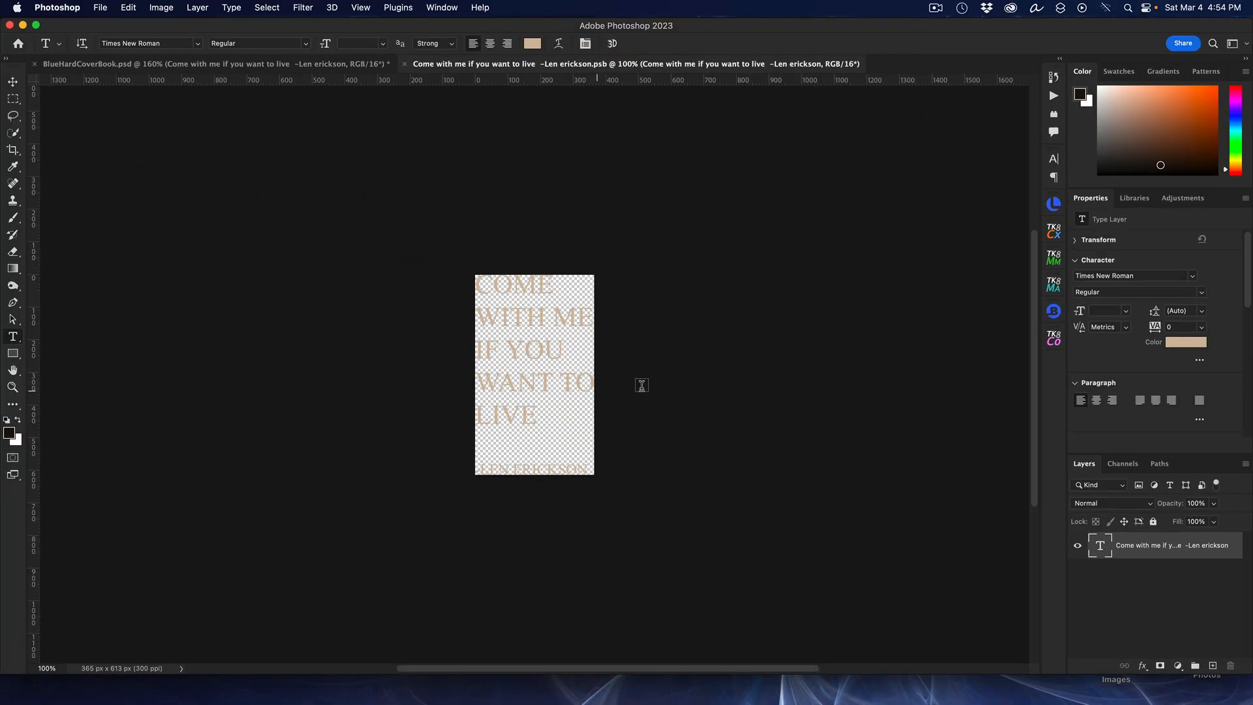
key(super+0)
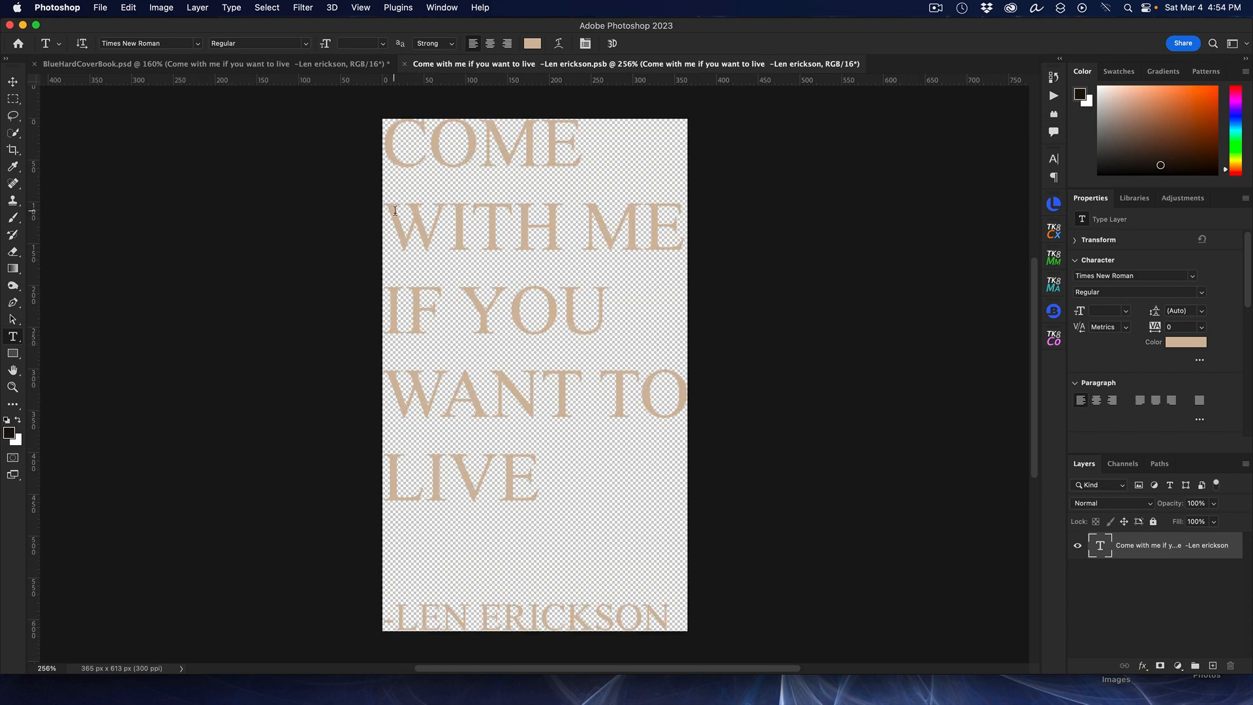
drag(394, 212, 573, 275)
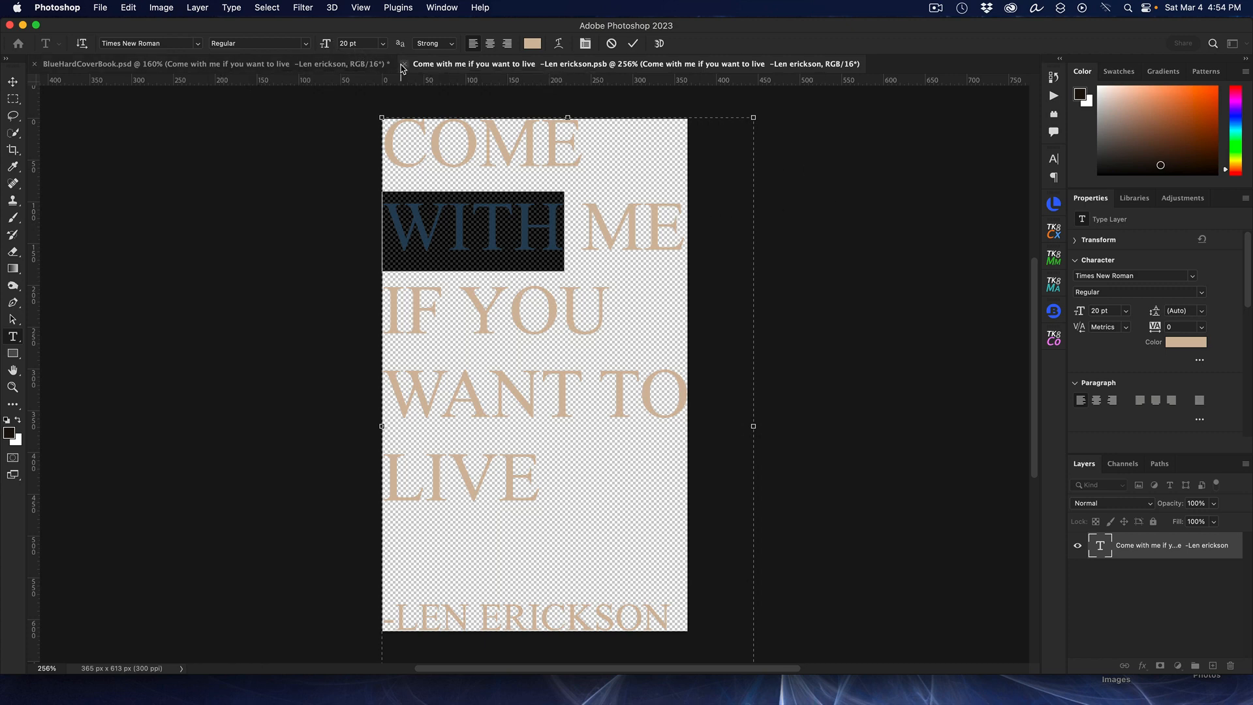
click(897, 294)
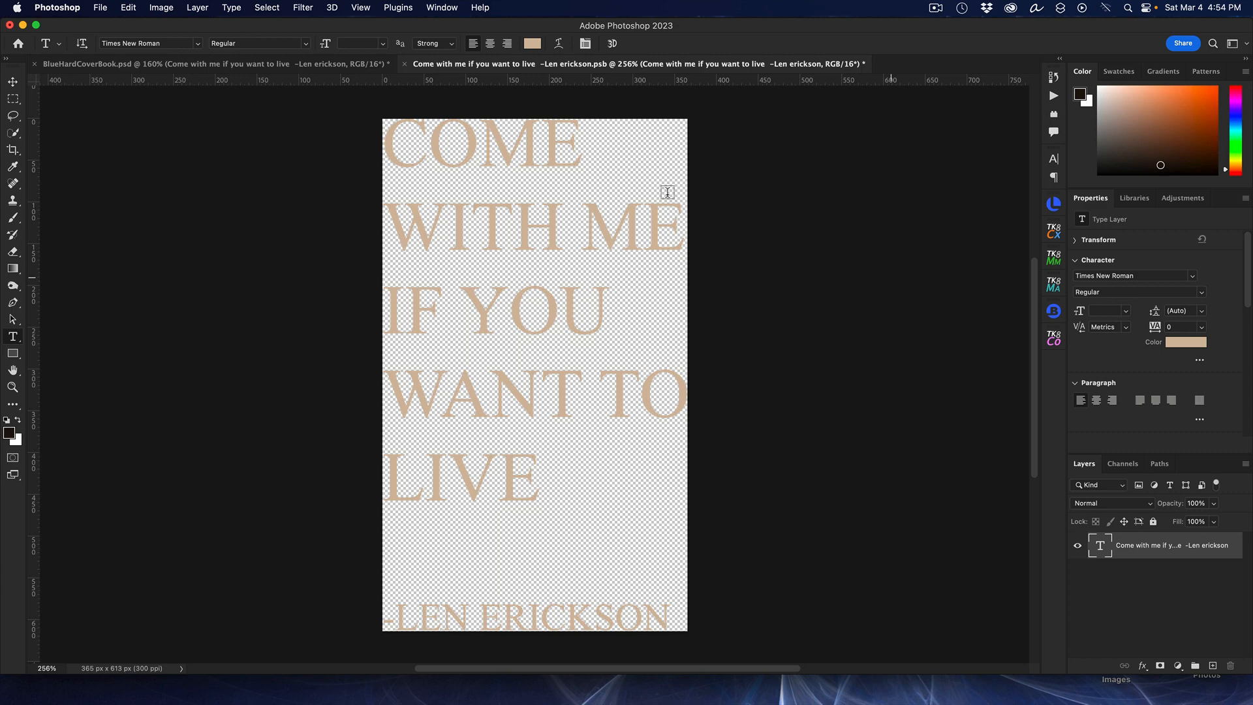
click(404, 63)
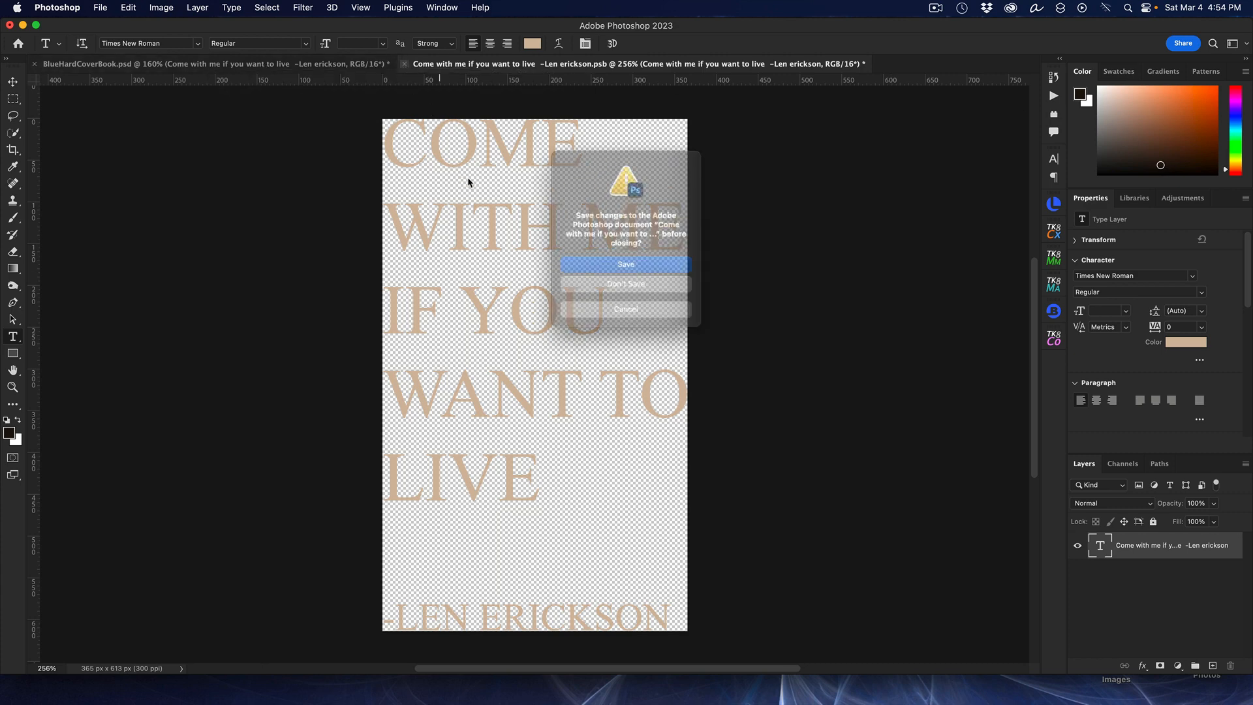
click(606, 290)
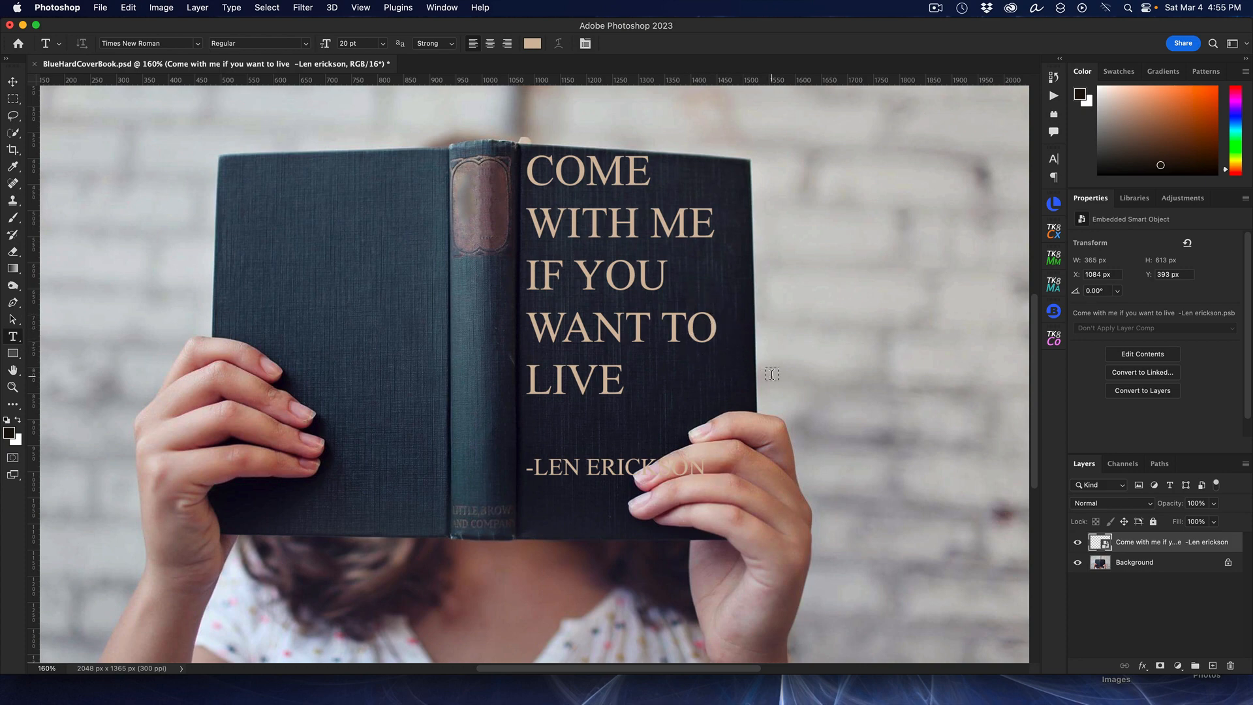
Step: Hide the text smart object layer and select the Background layer
scroll(767, 368, up, 3)
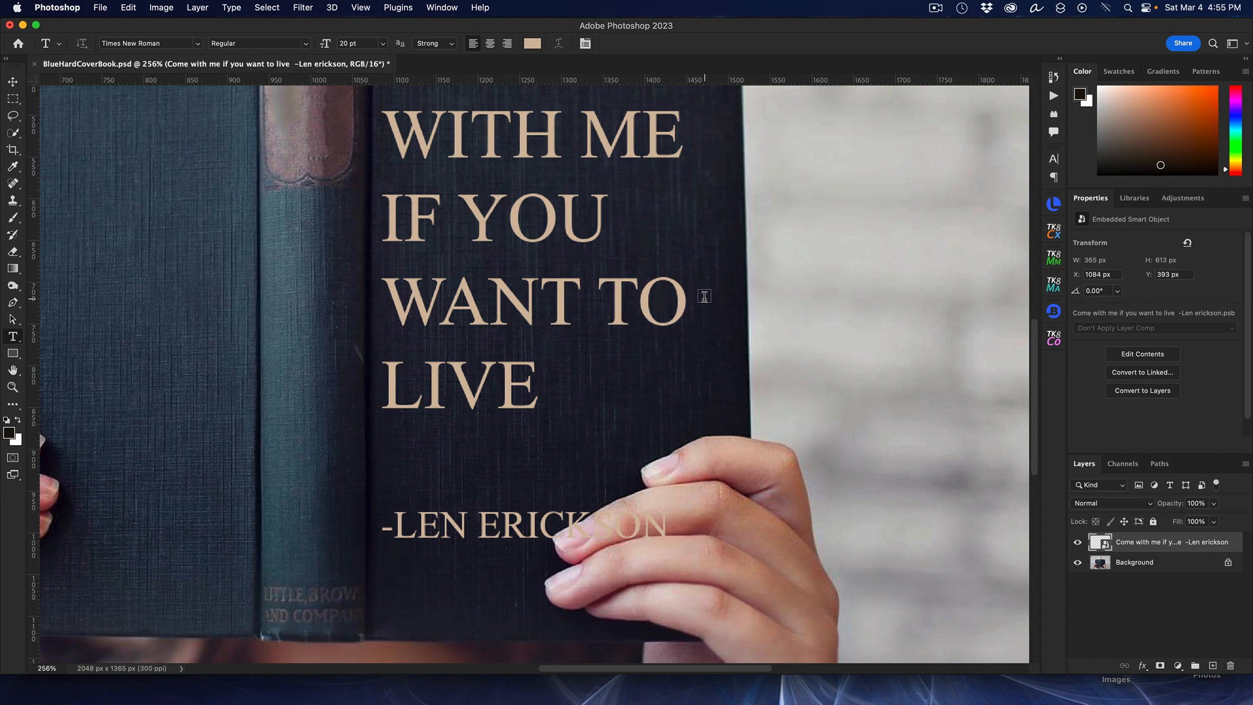
scroll(705, 296, up, 3)
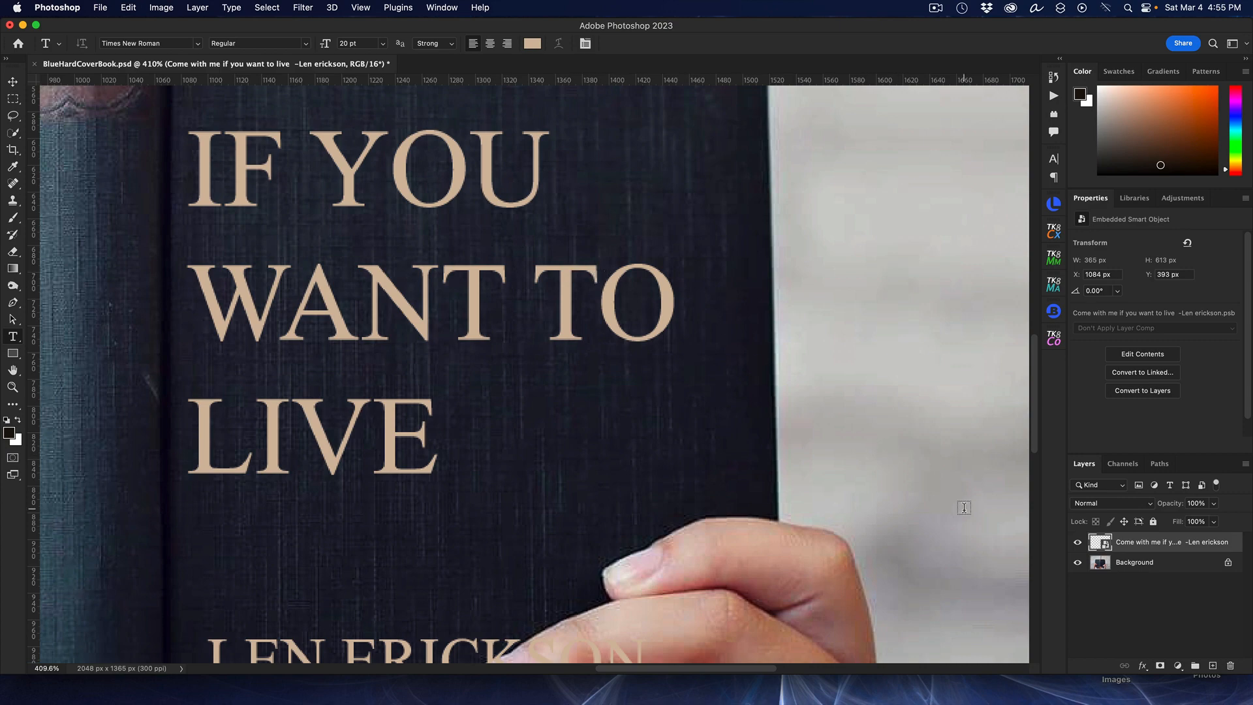
scroll(667, 435, down, 3)
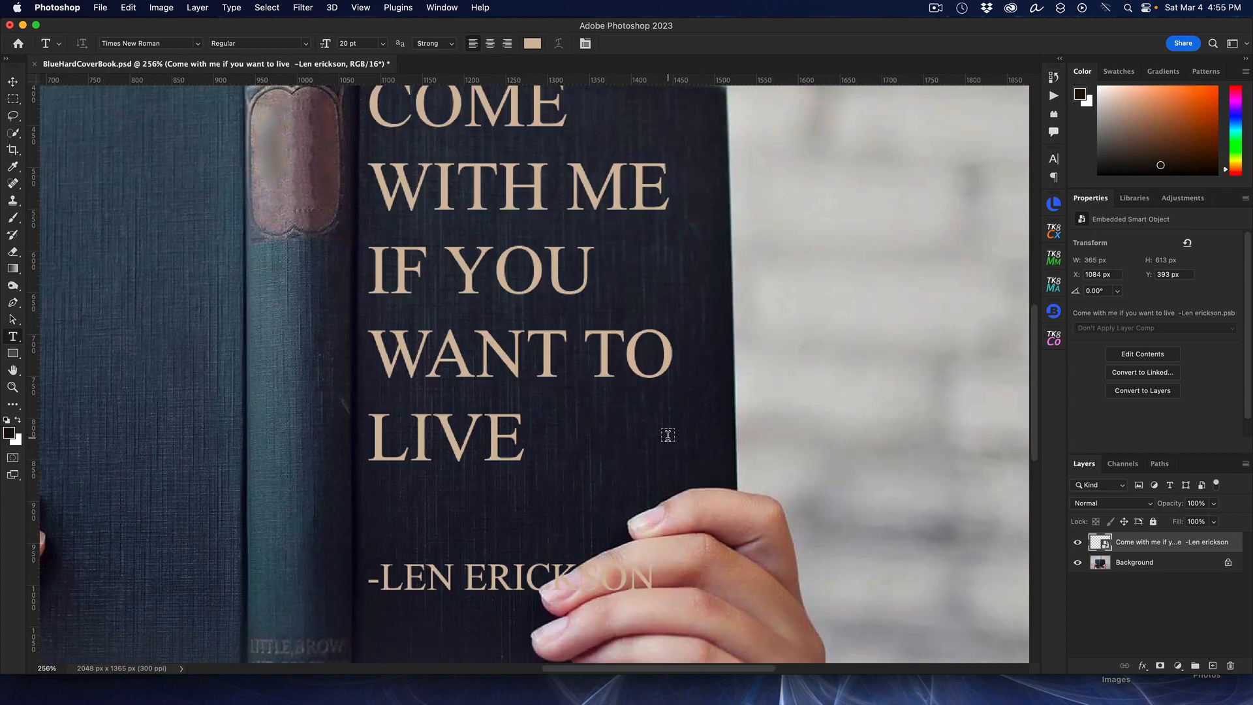
scroll(667, 435, down, 2)
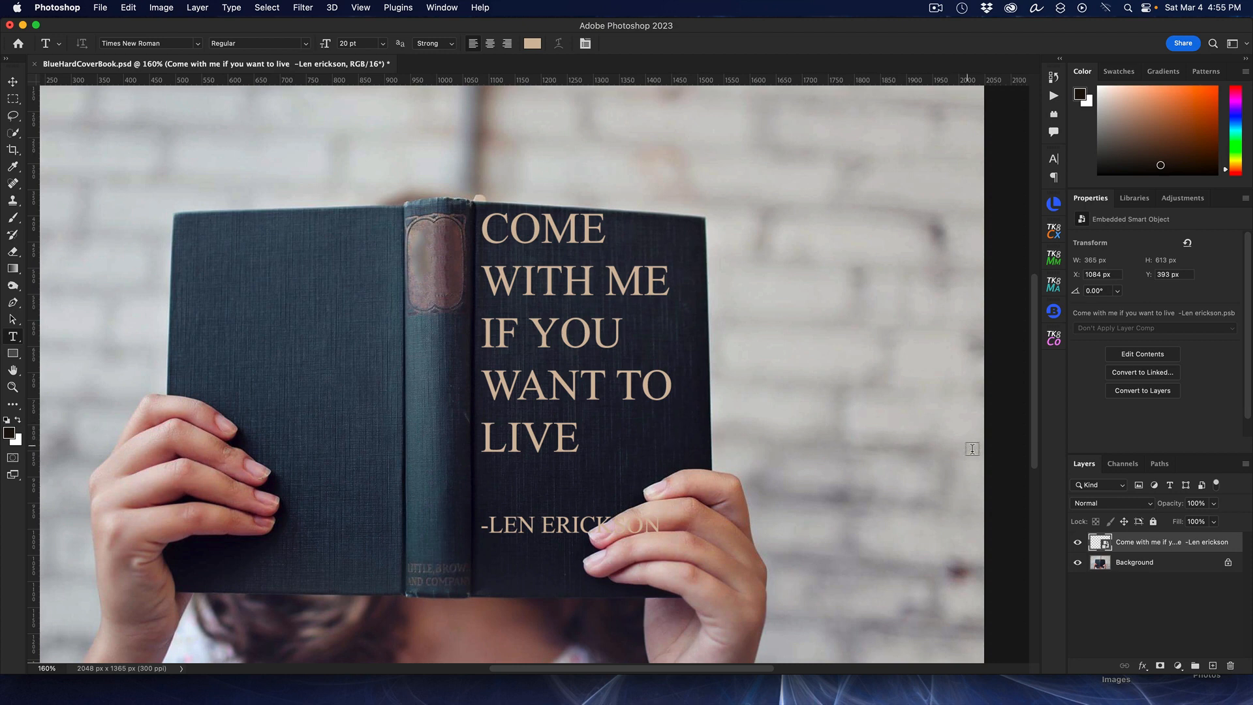
click(1079, 547)
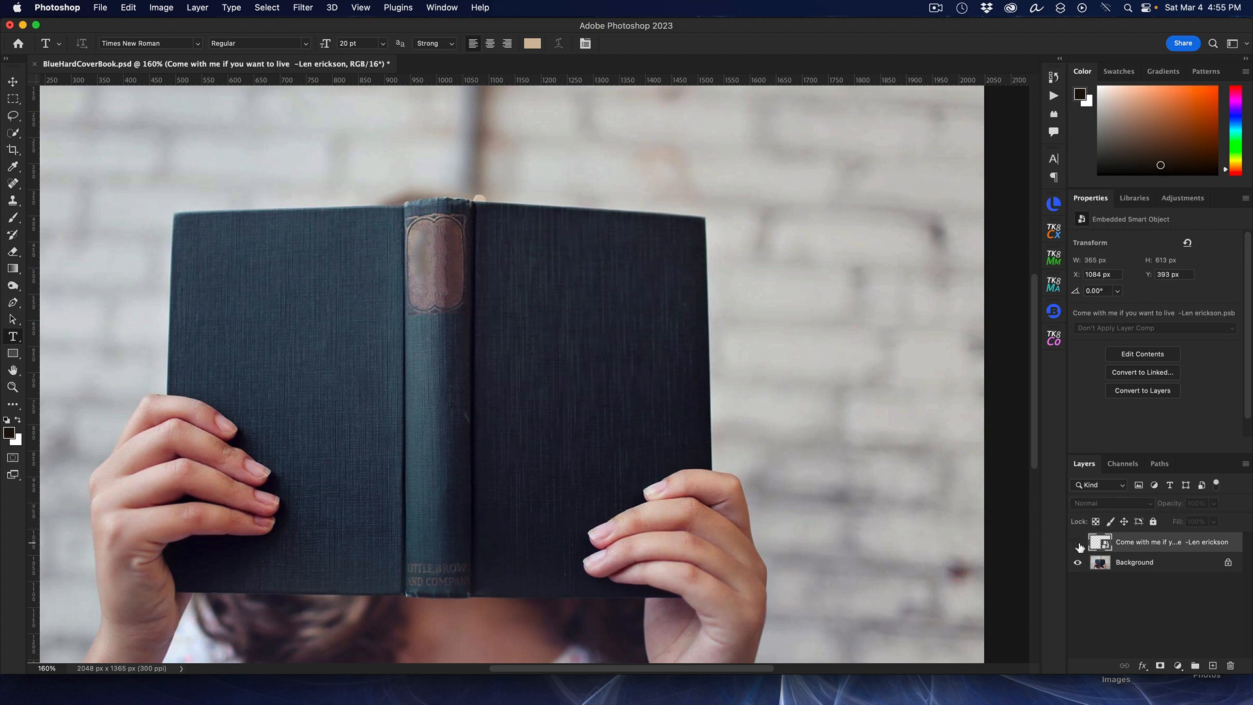
click(1150, 566)
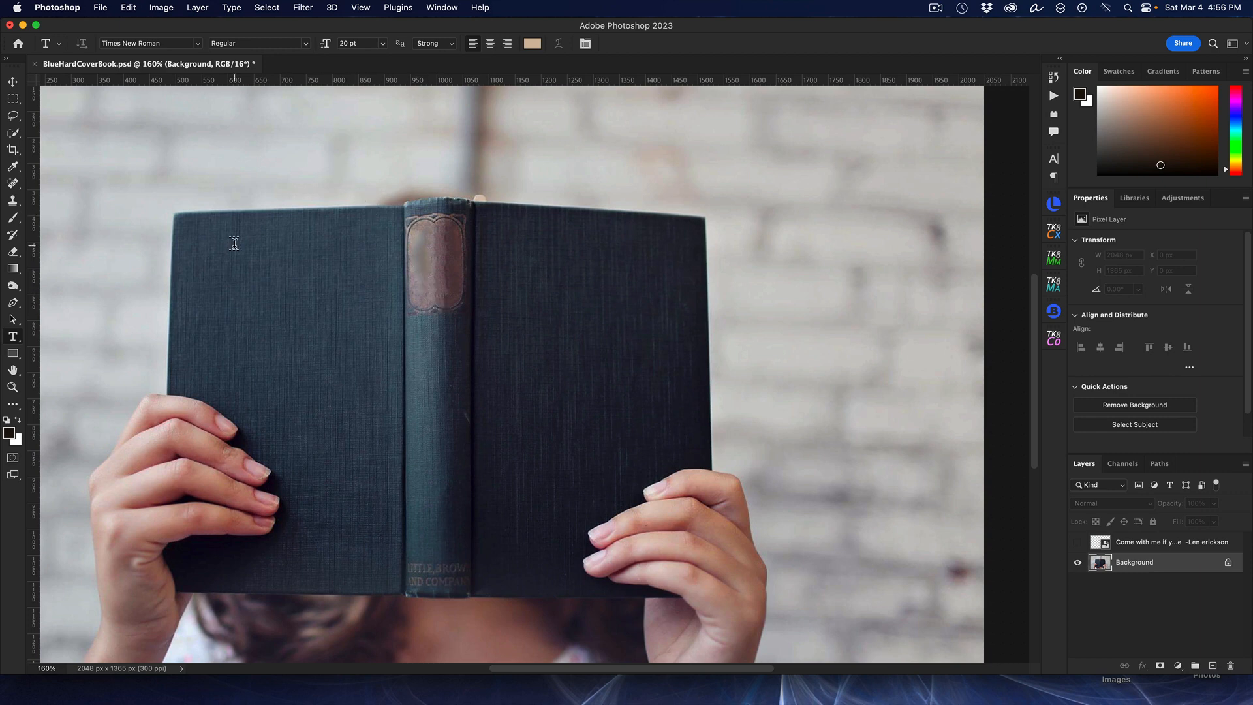
Step: Duplicate the image as a new document named BCoverDisplacementMap
click(163, 9)
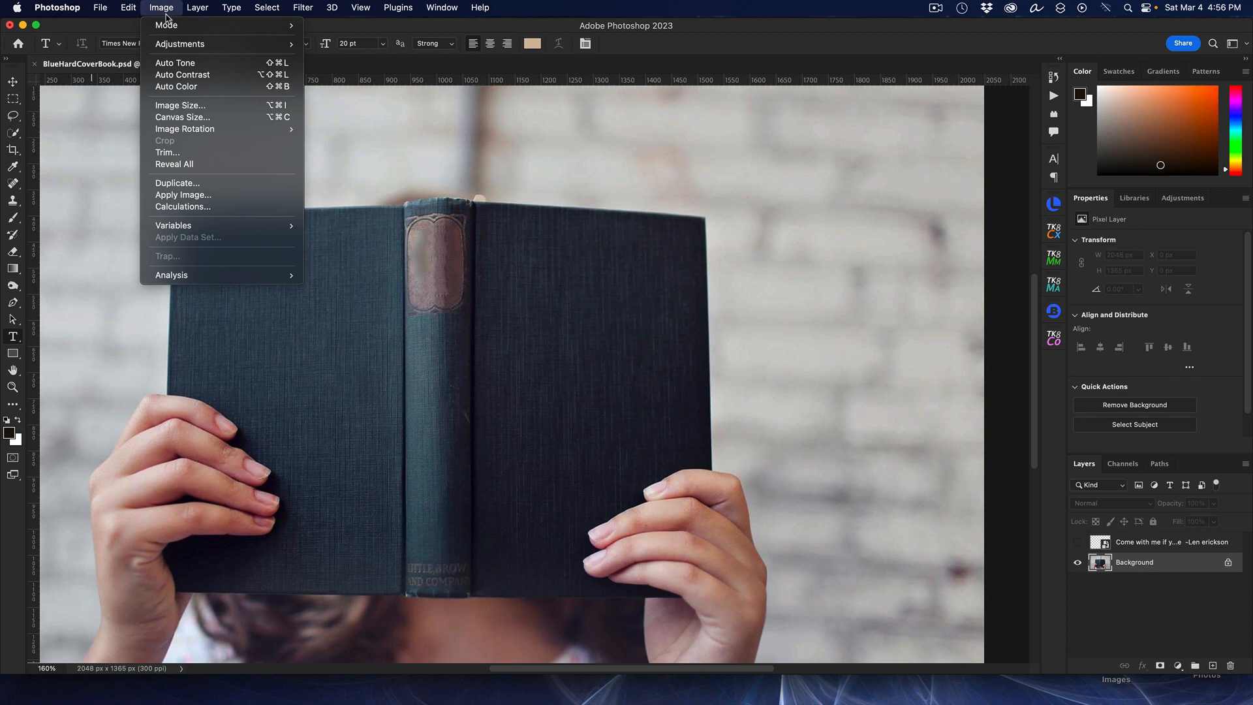
click(187, 184)
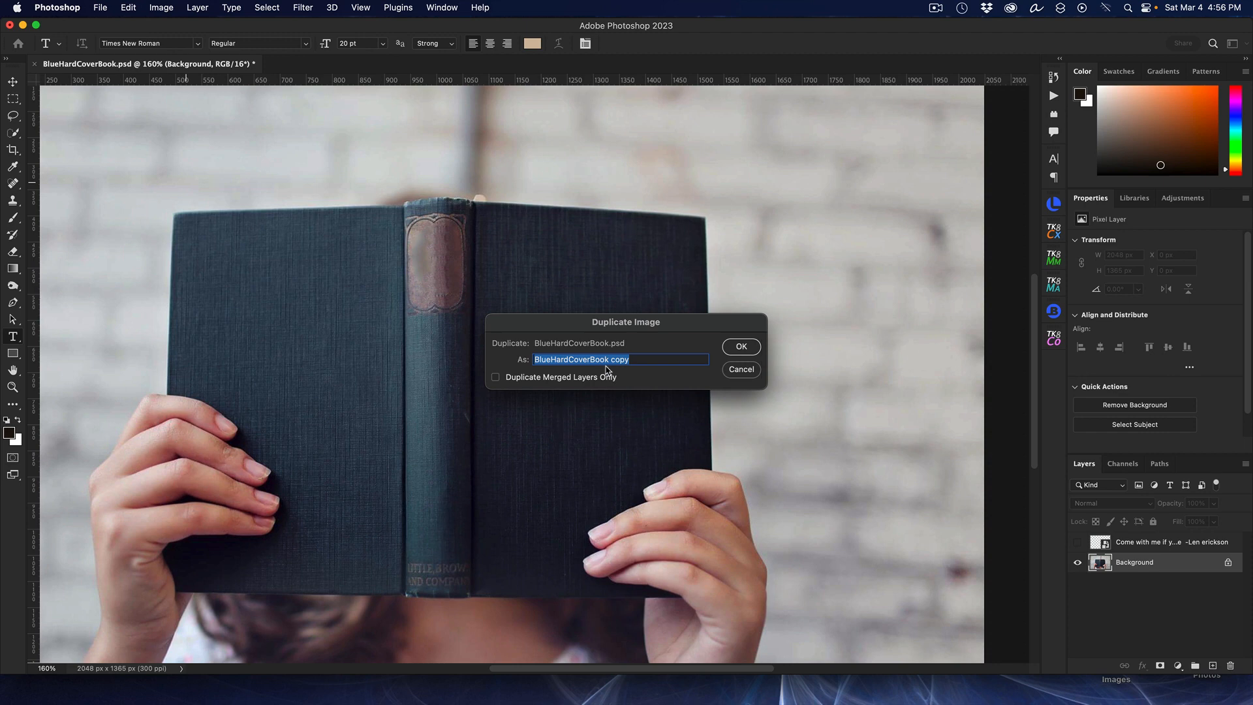
drag(640, 359, 500, 359)
text(BCoverDis)
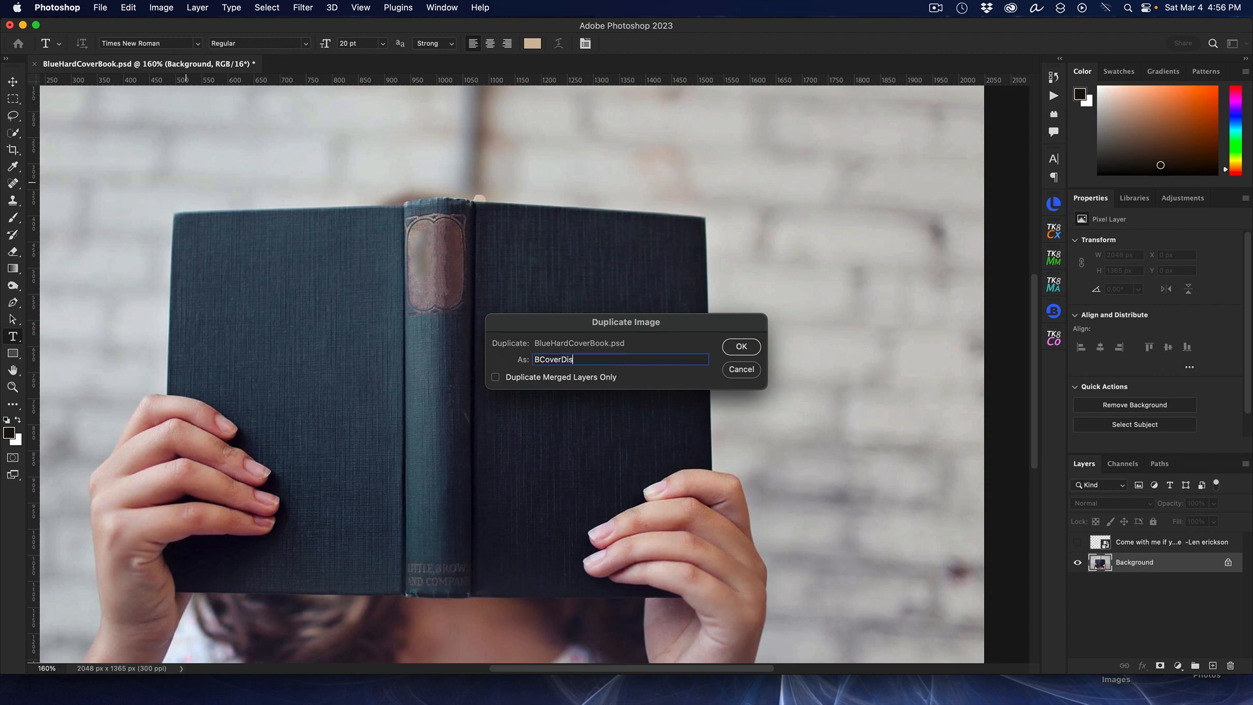
text(placementMap)
click(740, 346)
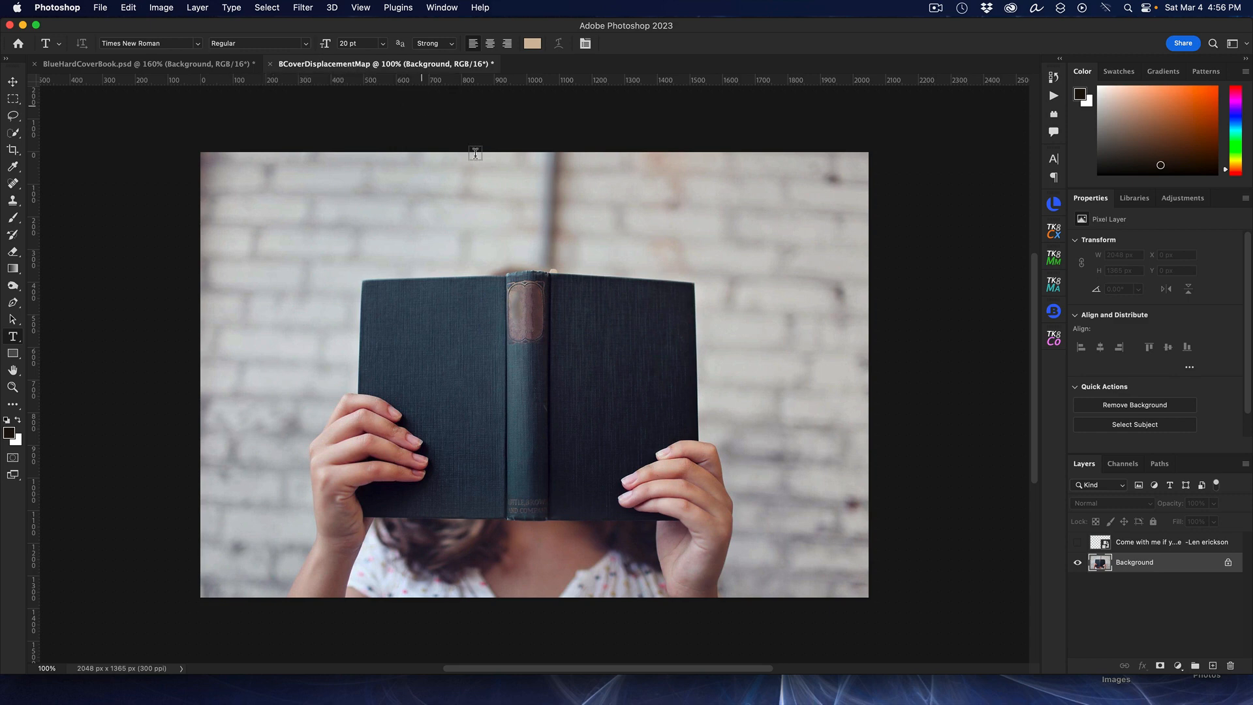
Step: Apply Levels to the displacement map document, setting the input black point to 8 and the white point to 173
click(133, 63)
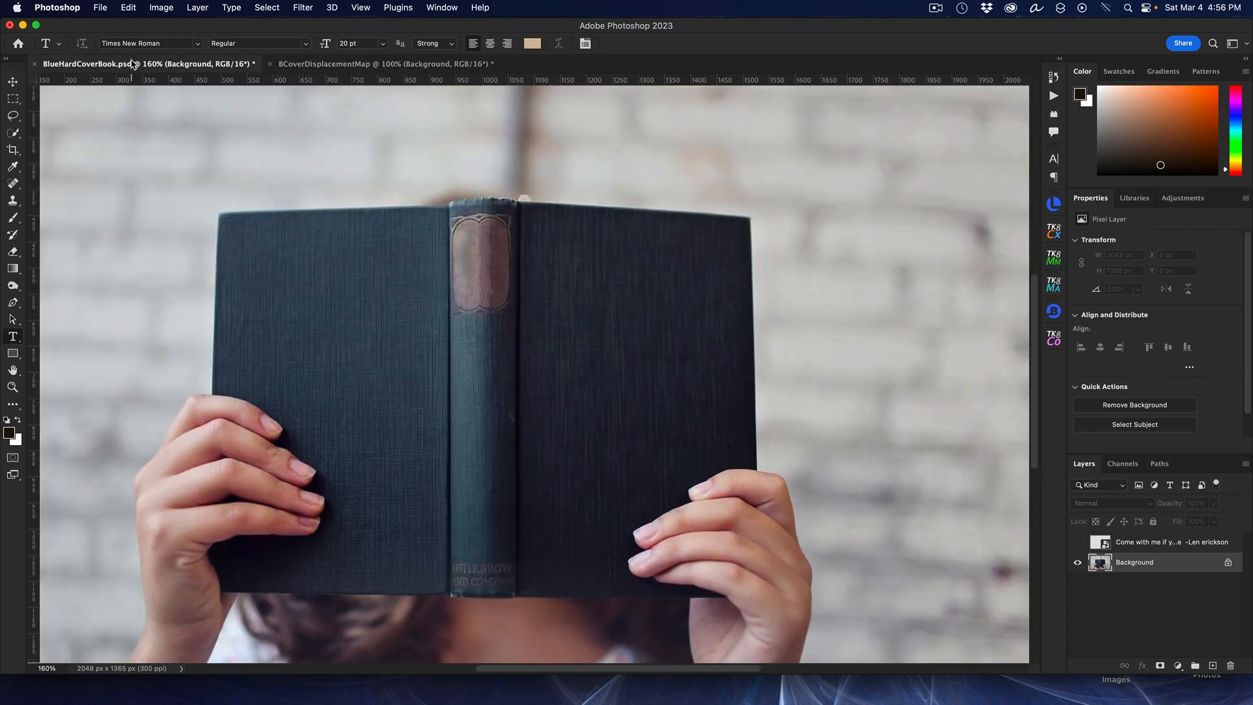
click(376, 65)
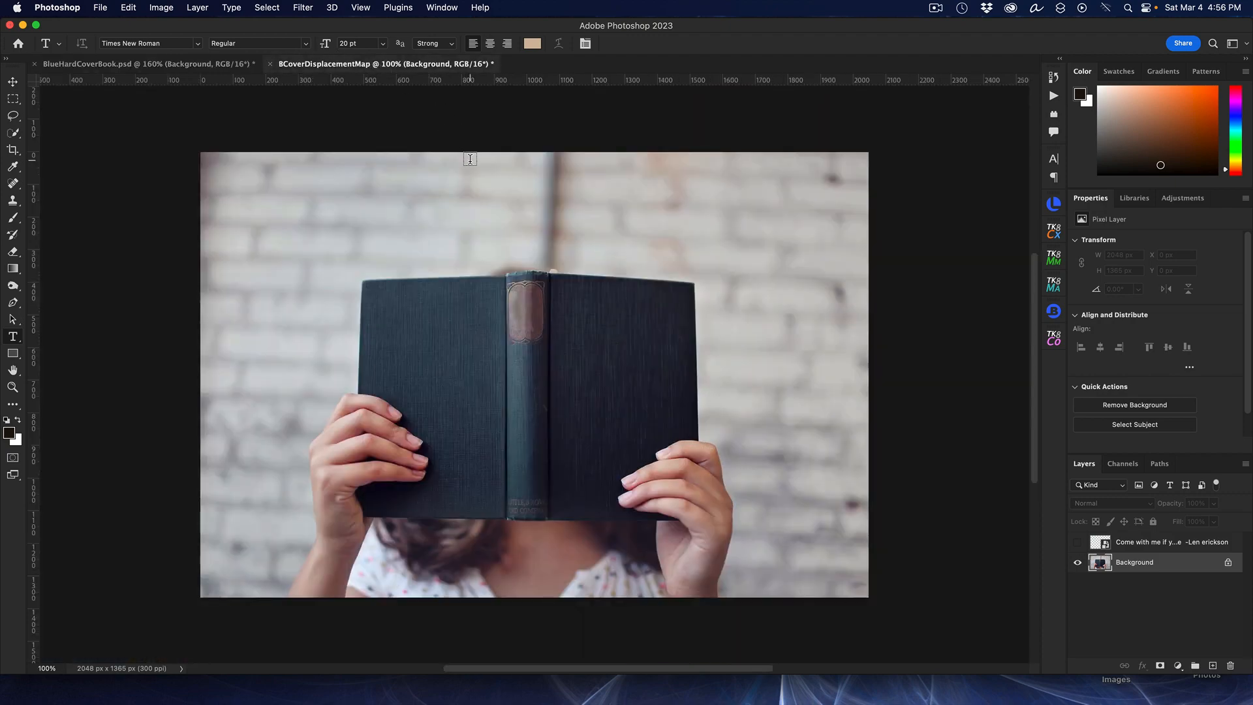
scroll(633, 304, up, 3)
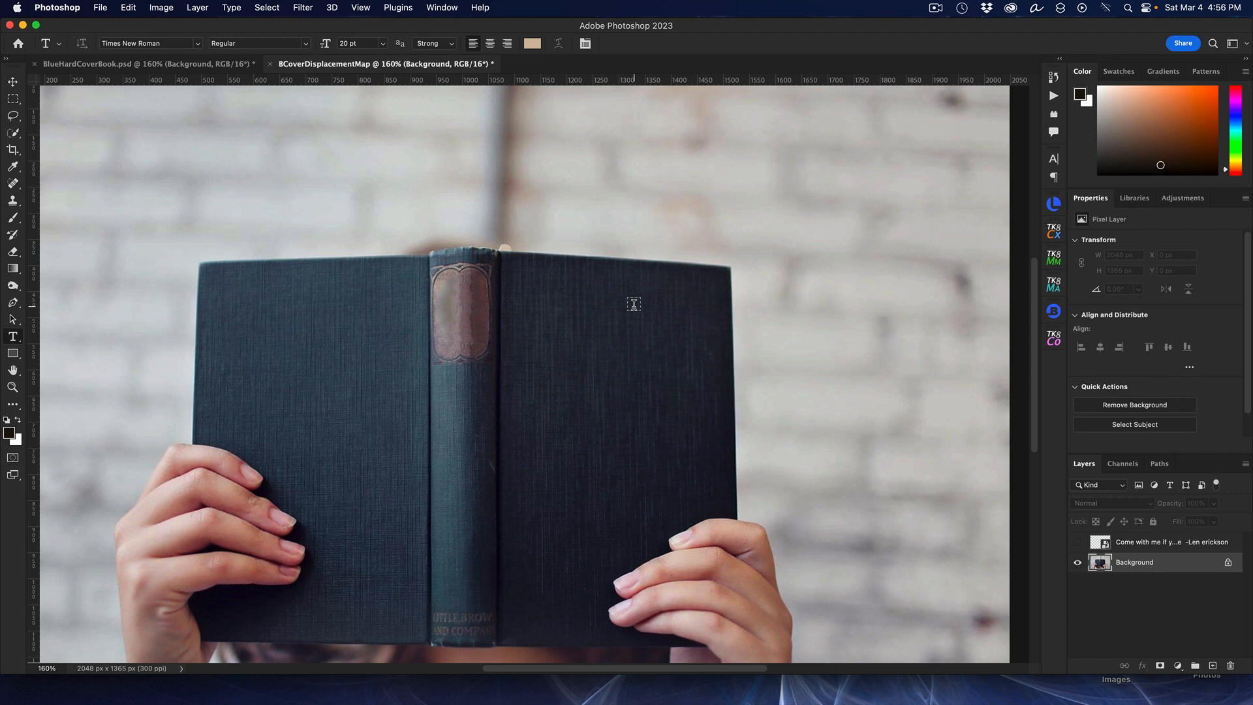
scroll(719, 313, up, 2)
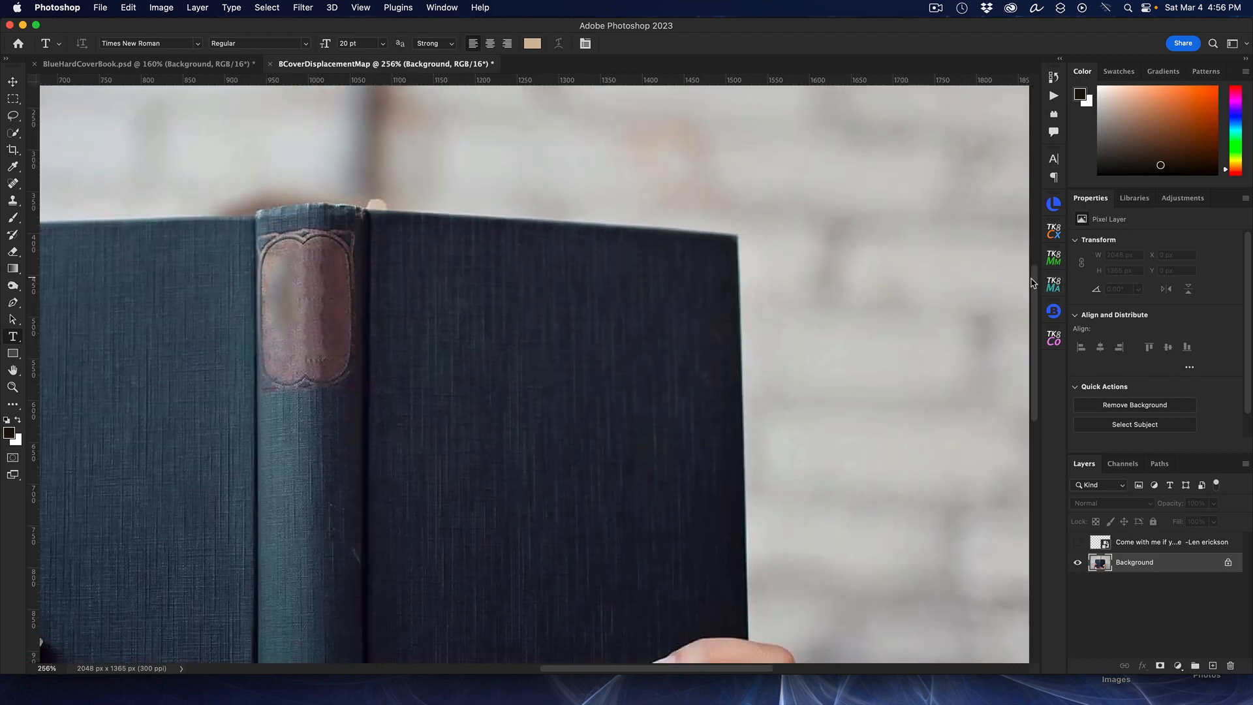
scroll(1032, 283, down, 3)
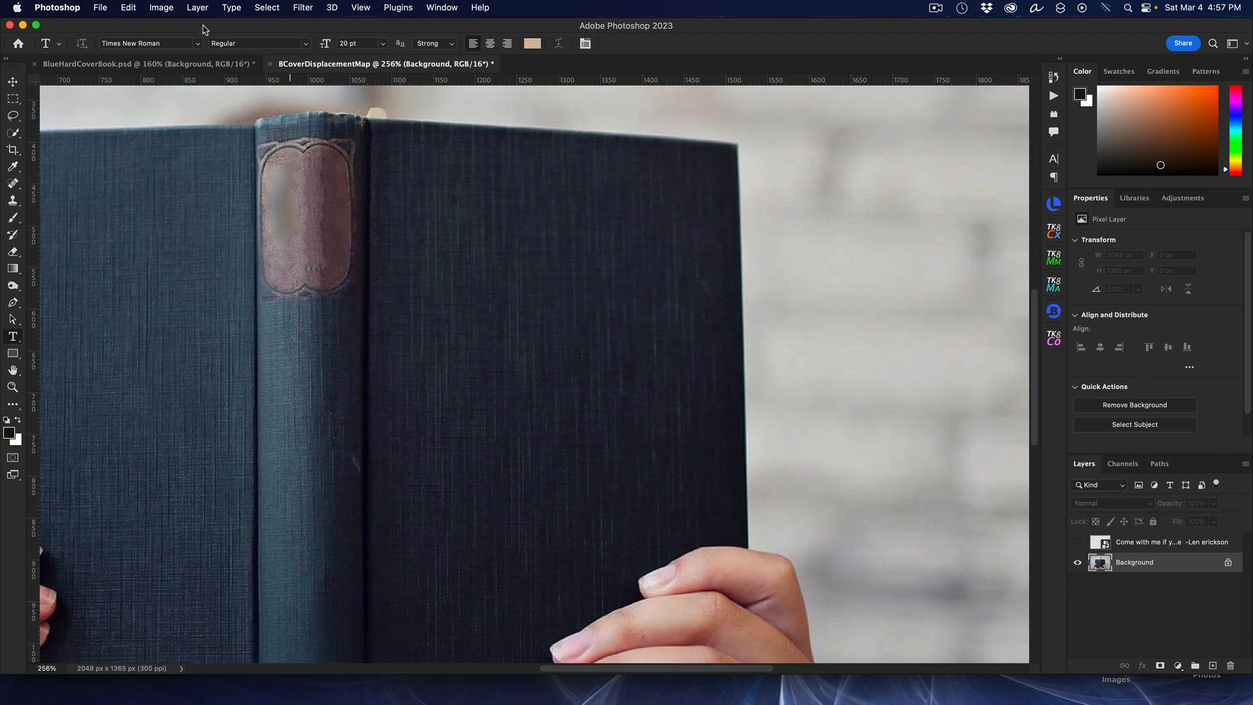
click(164, 8)
mouse_move(194, 49)
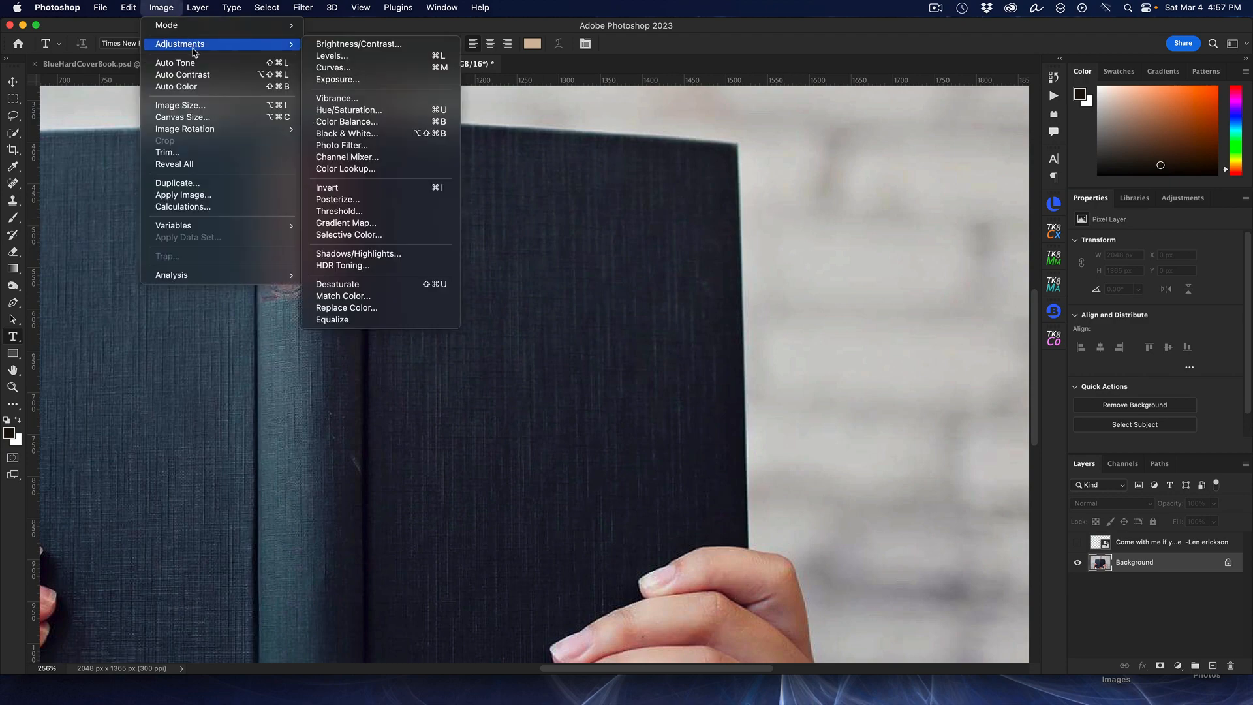
click(375, 63)
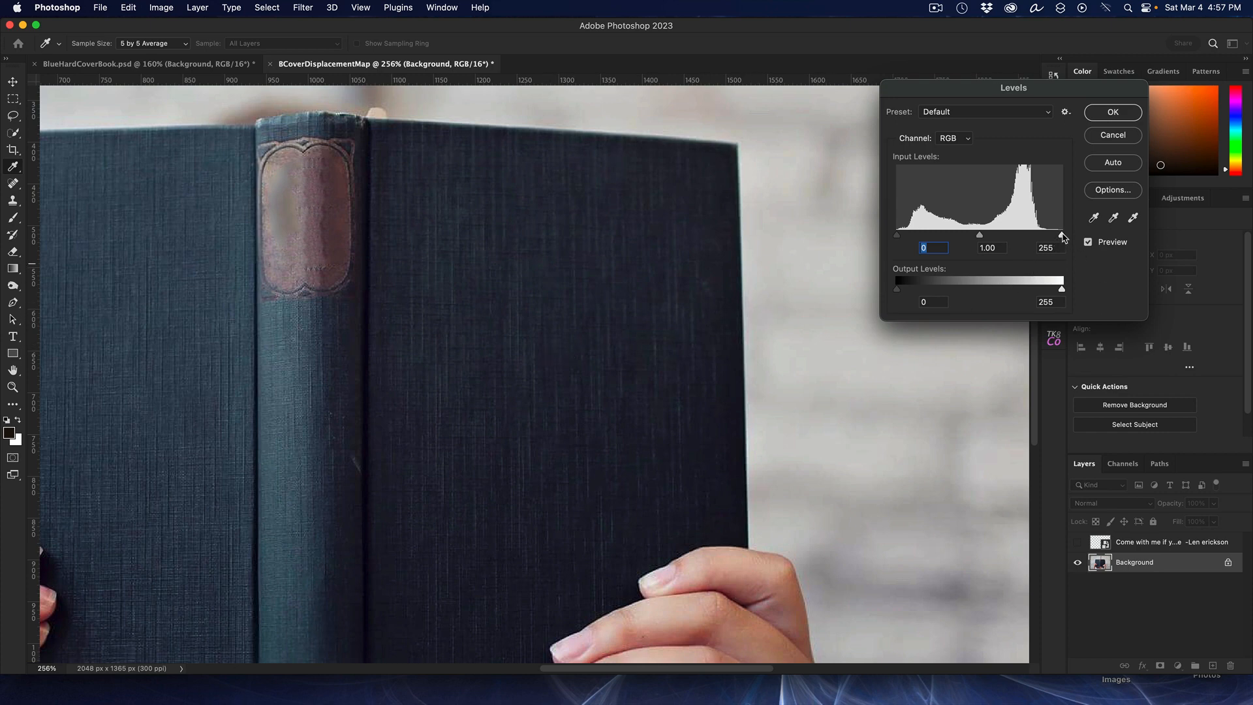
drag(1062, 236, 1010, 244)
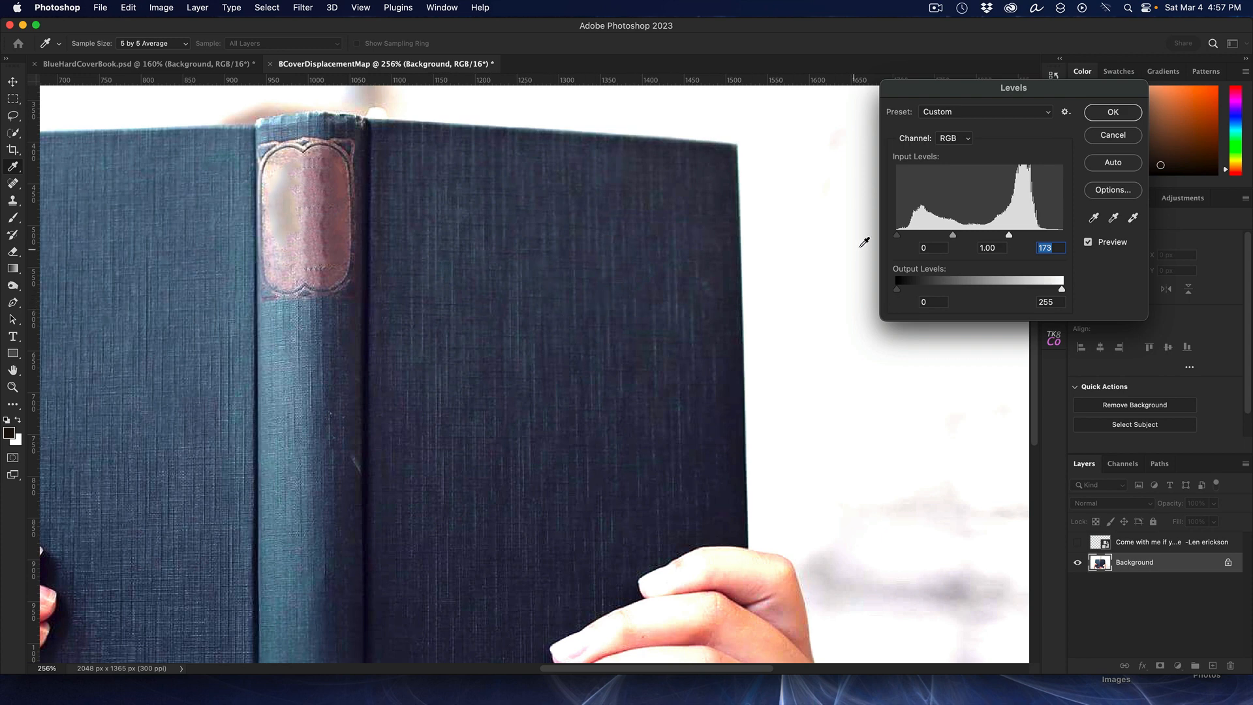
drag(896, 235, 904, 238)
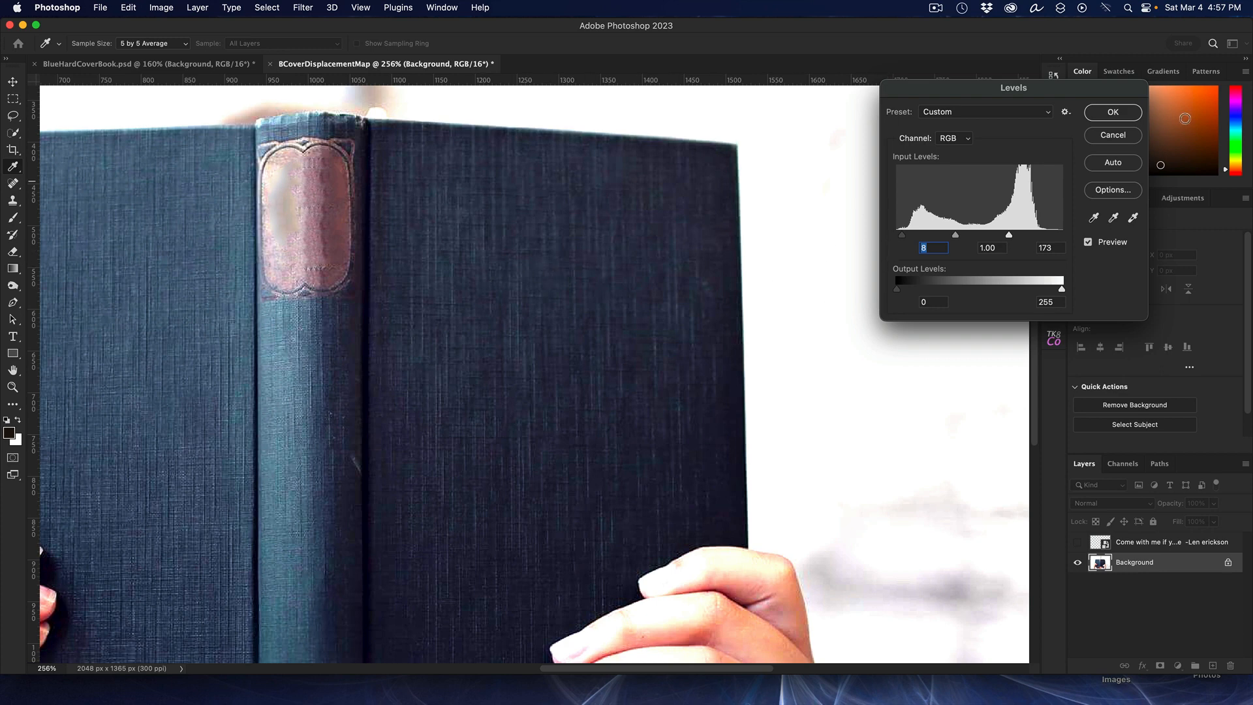
click(1112, 113)
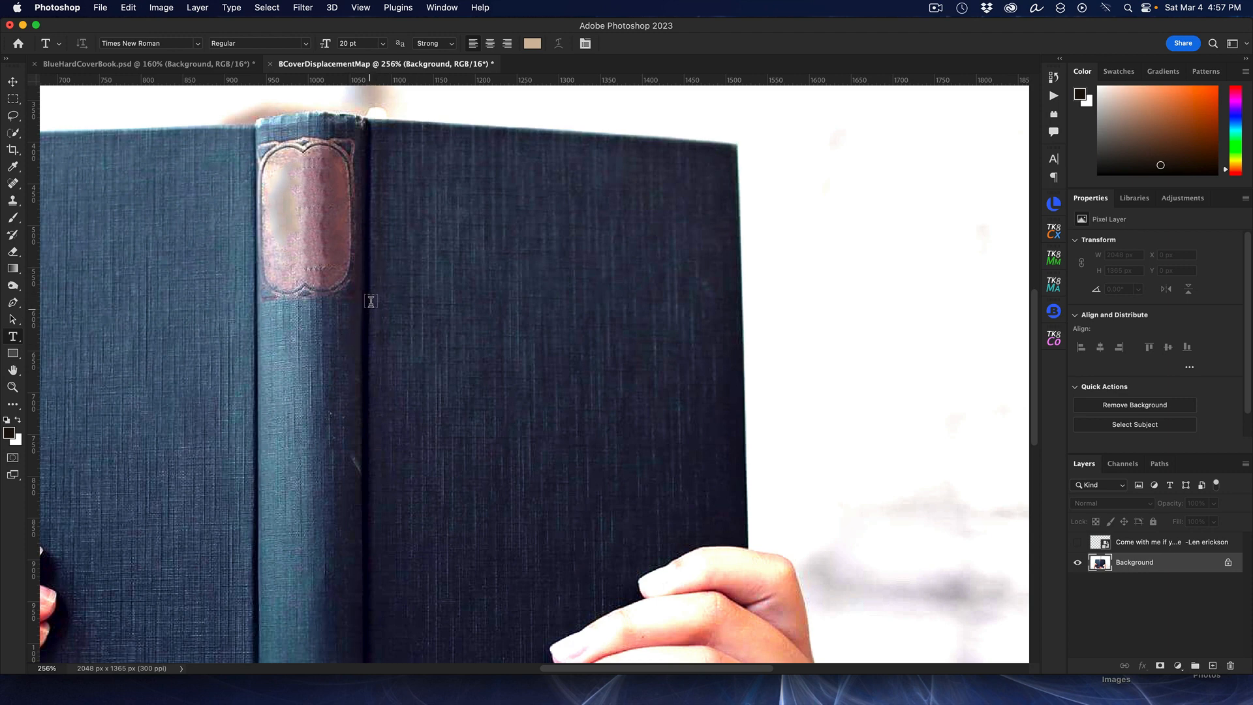
Step: Save the displacement map as BCoverDisplacementMap.psd in Photoshop format and close that document
click(101, 7)
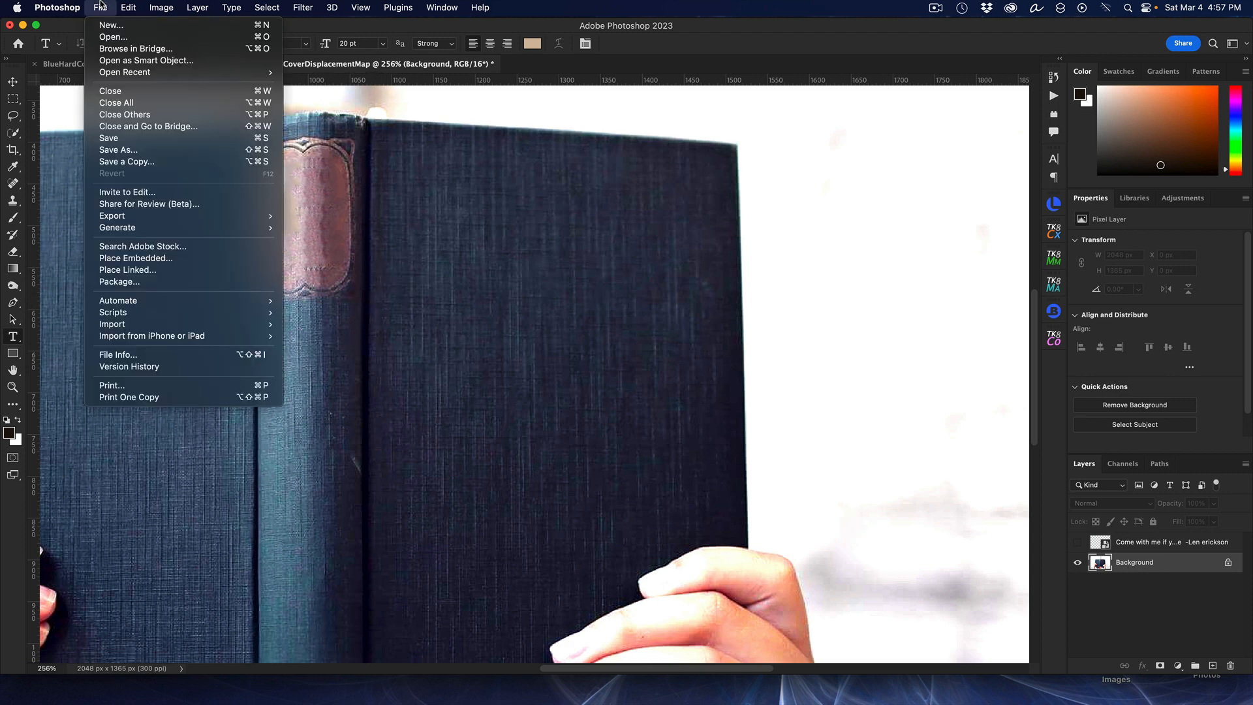
click(158, 145)
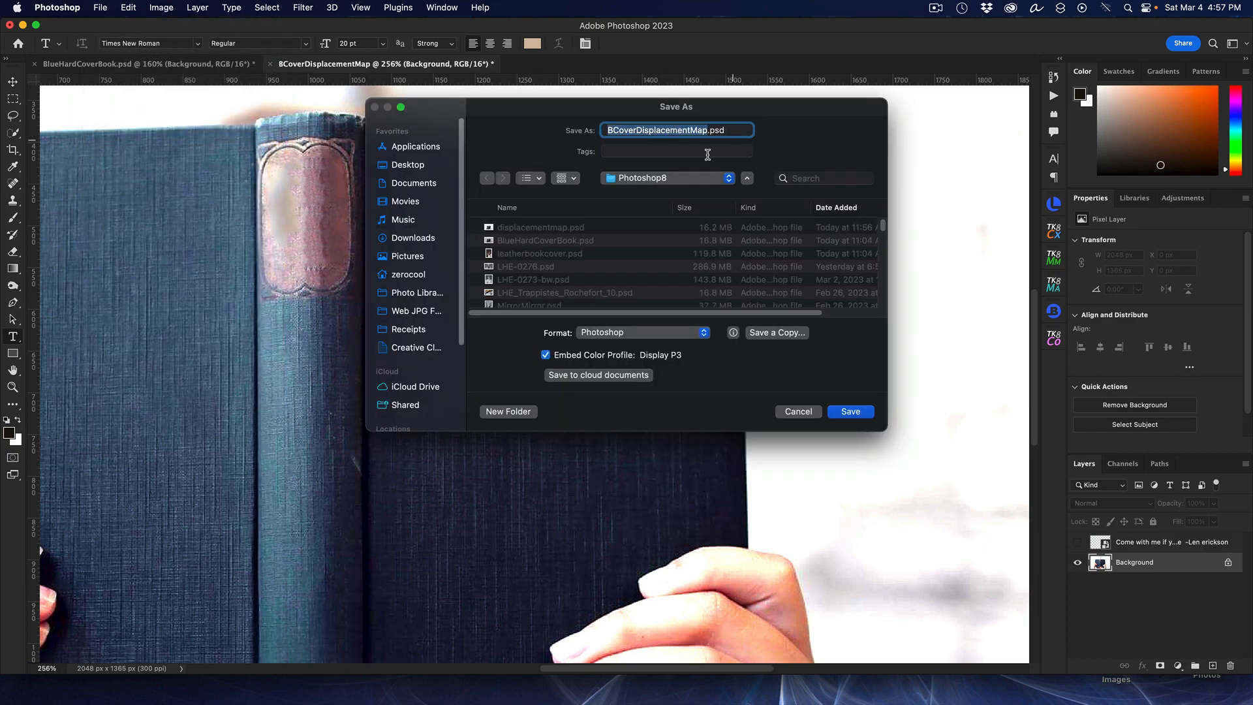
click(859, 413)
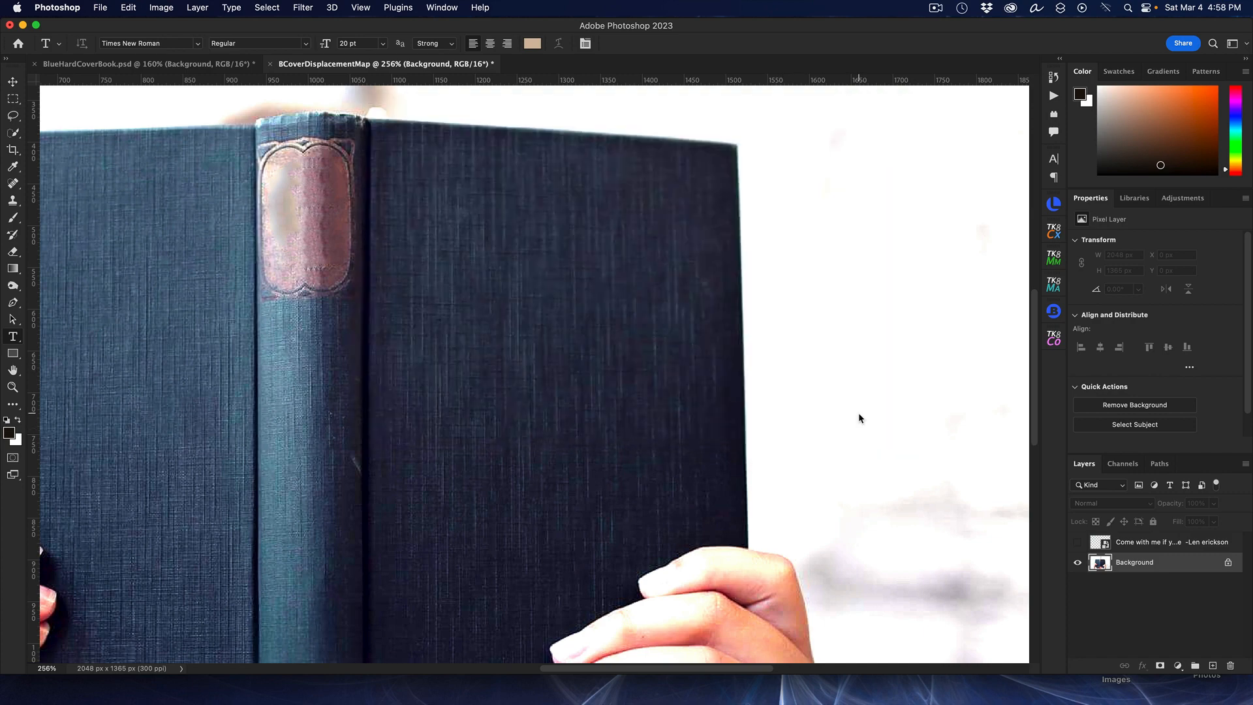
click(885, 184)
click(270, 64)
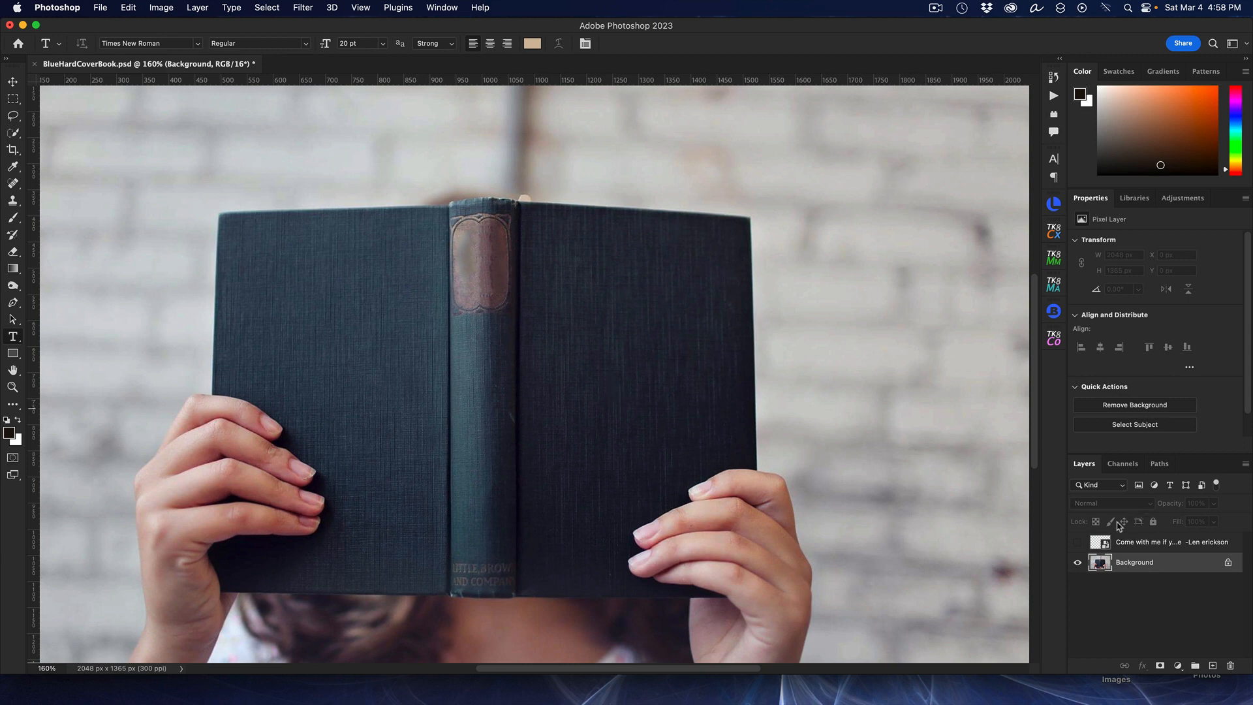
Step: Show and select the quote smart object, then free-transform it with Perspective to match the cover's slant, about -3.09°
click(1078, 542)
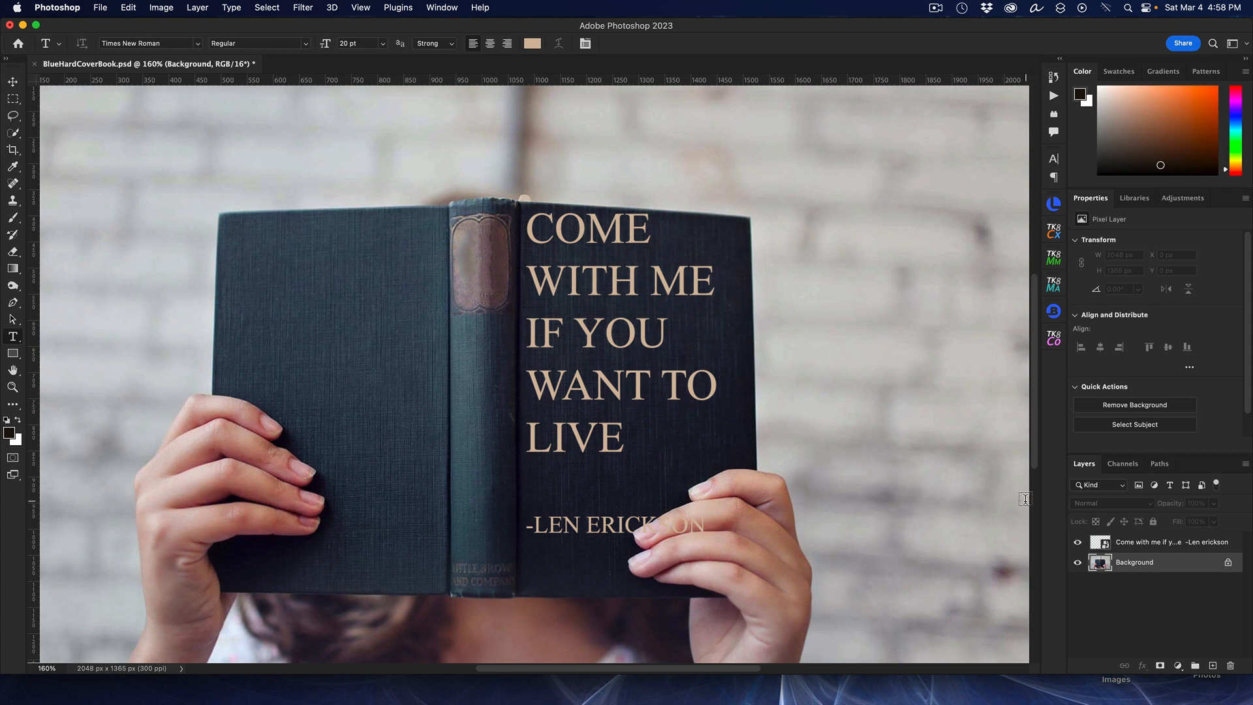
click(1152, 542)
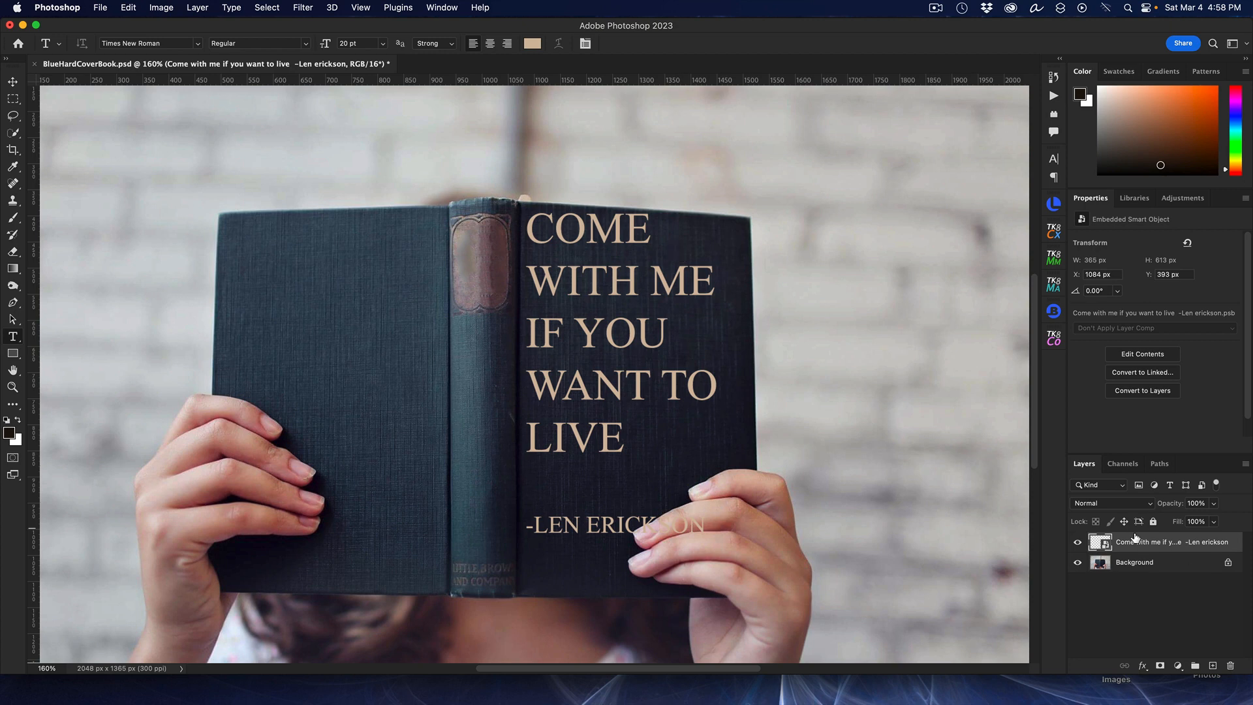
key(super+t)
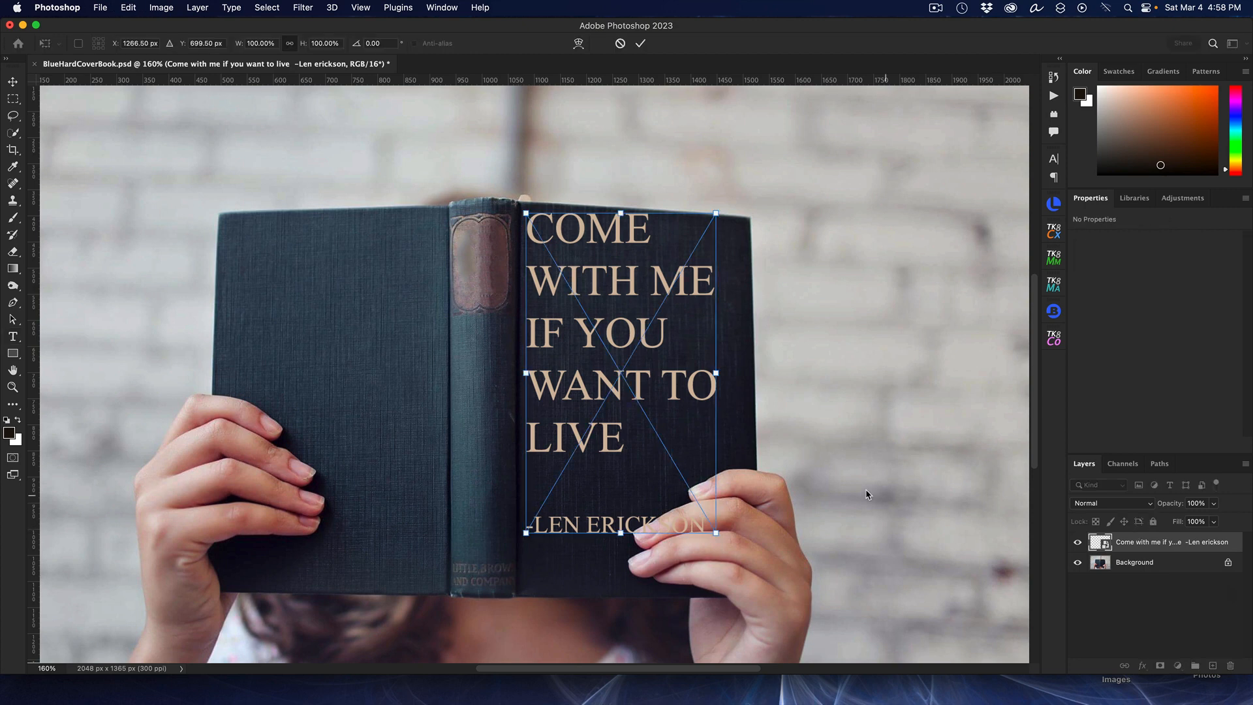
drag(616, 285, 616, 297)
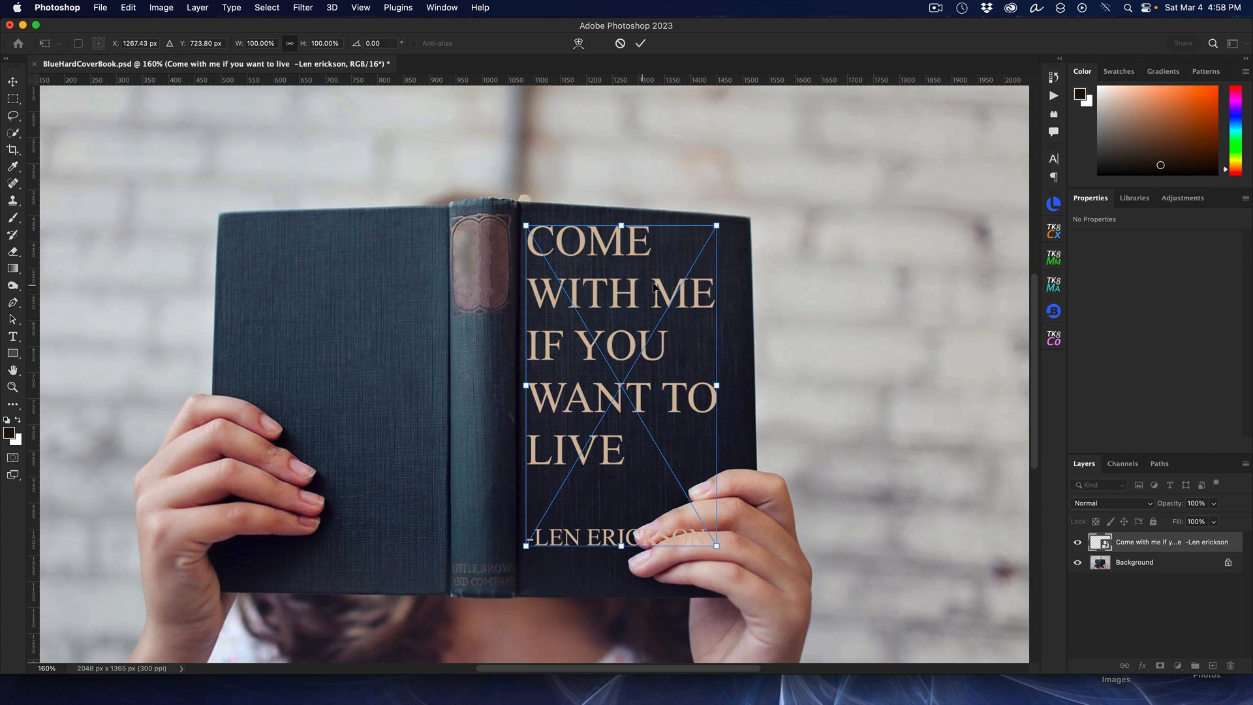
right_click(718, 226)
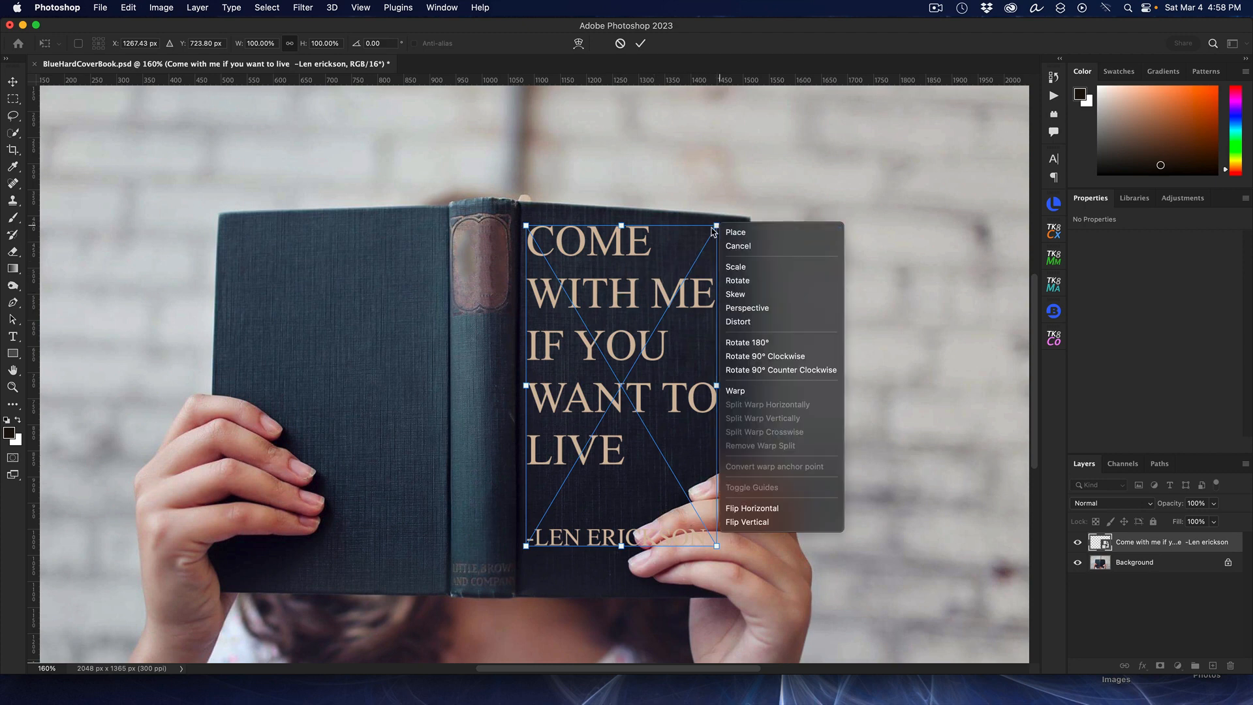
right_click(699, 234)
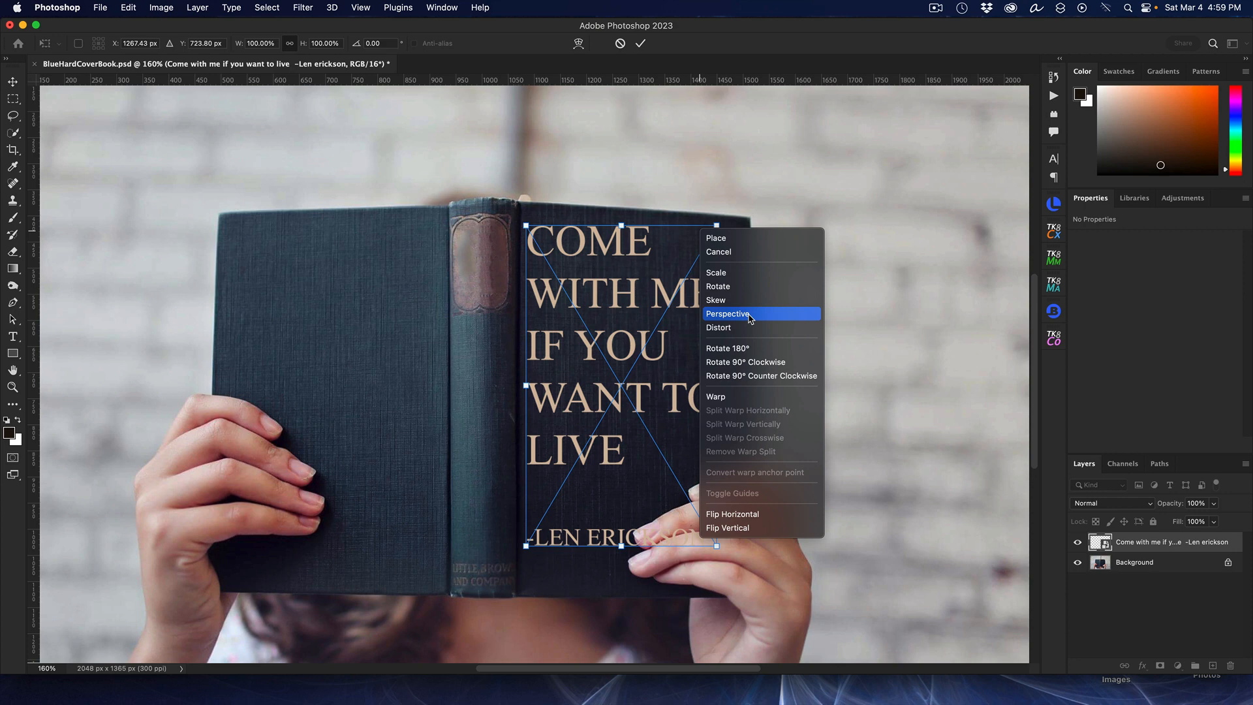
click(751, 315)
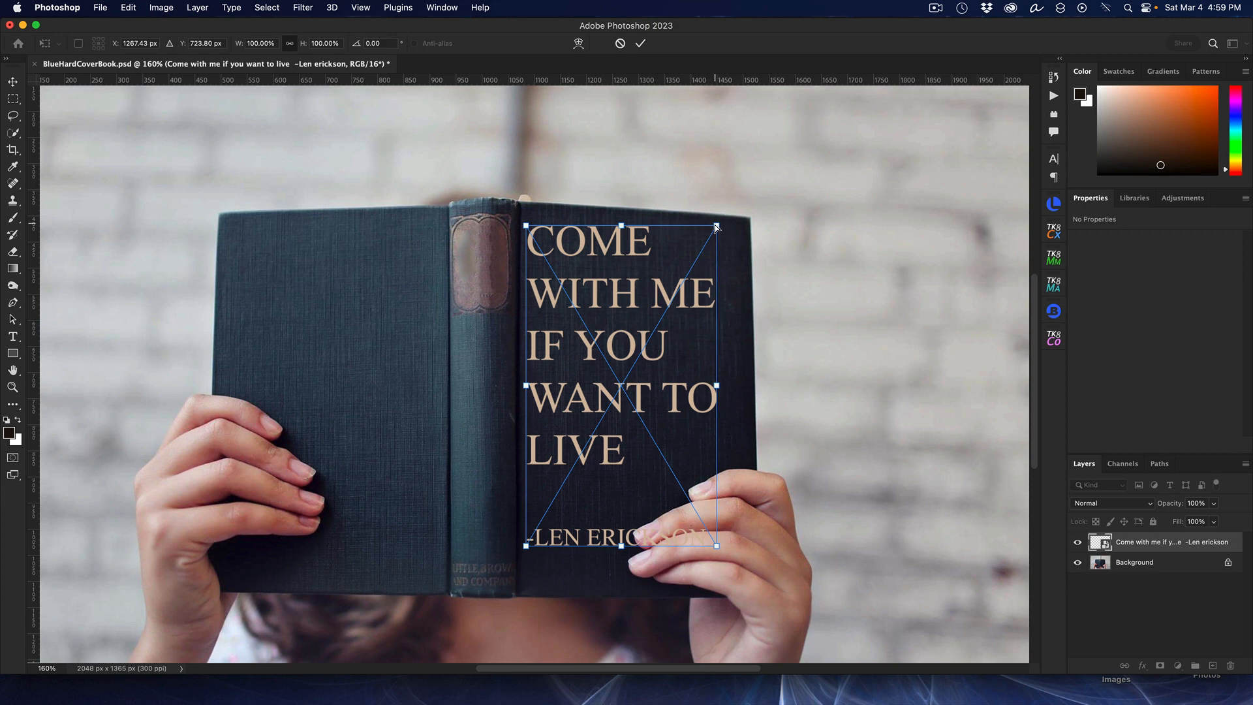
mouse_move(716, 226)
mouse_down()
mouse_move(656, 239)
mouse_move(718, 225)
mouse_move(778, 233)
mouse_move(731, 238)
mouse_up()
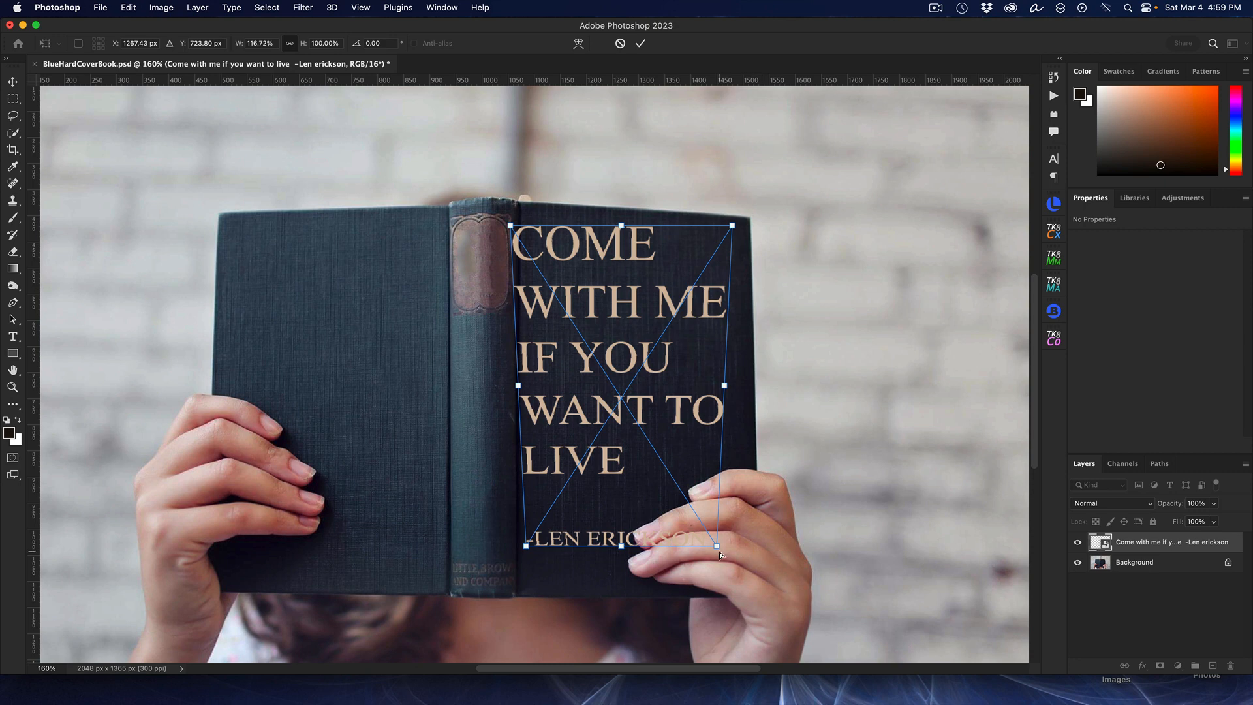
drag(718, 545, 734, 571)
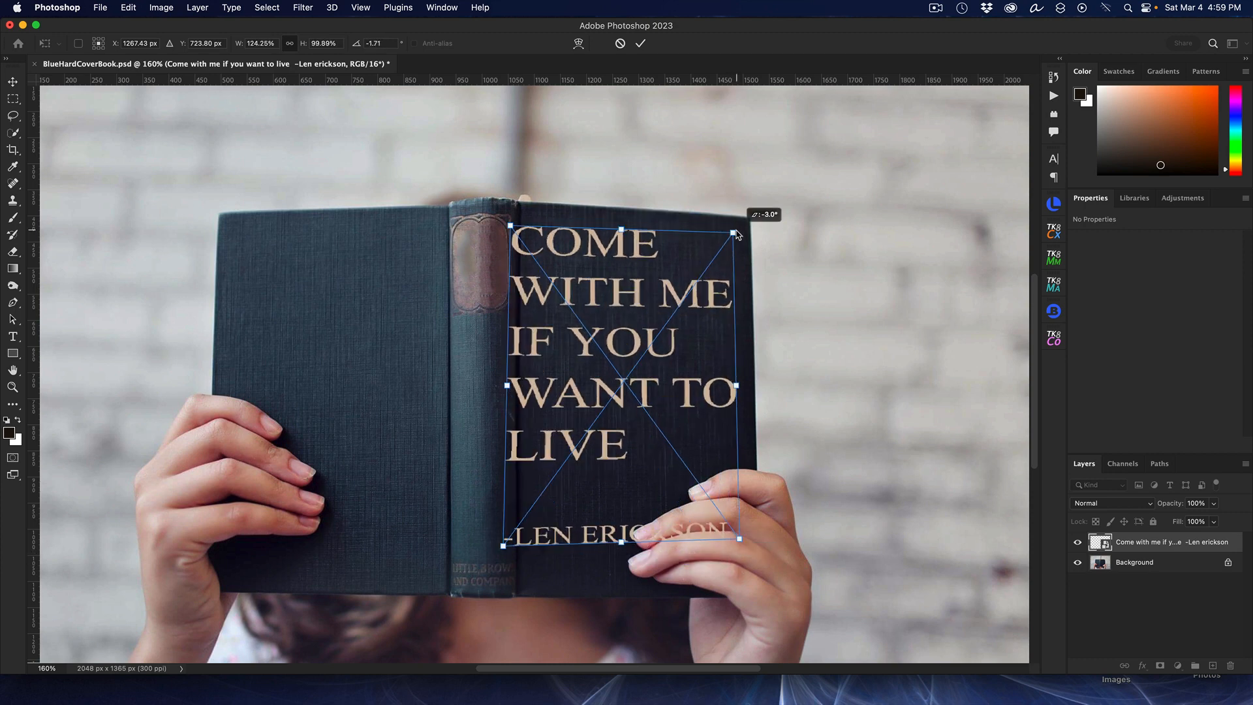
drag(739, 235, 739, 240)
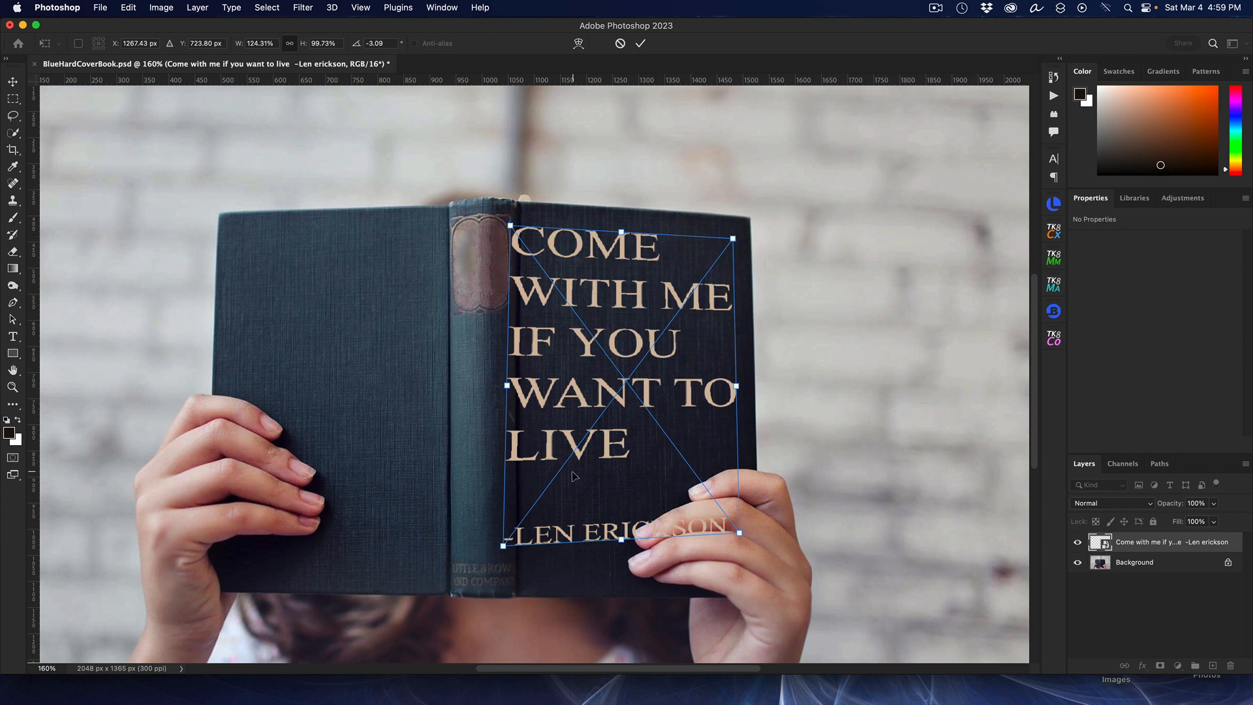
key(Return)
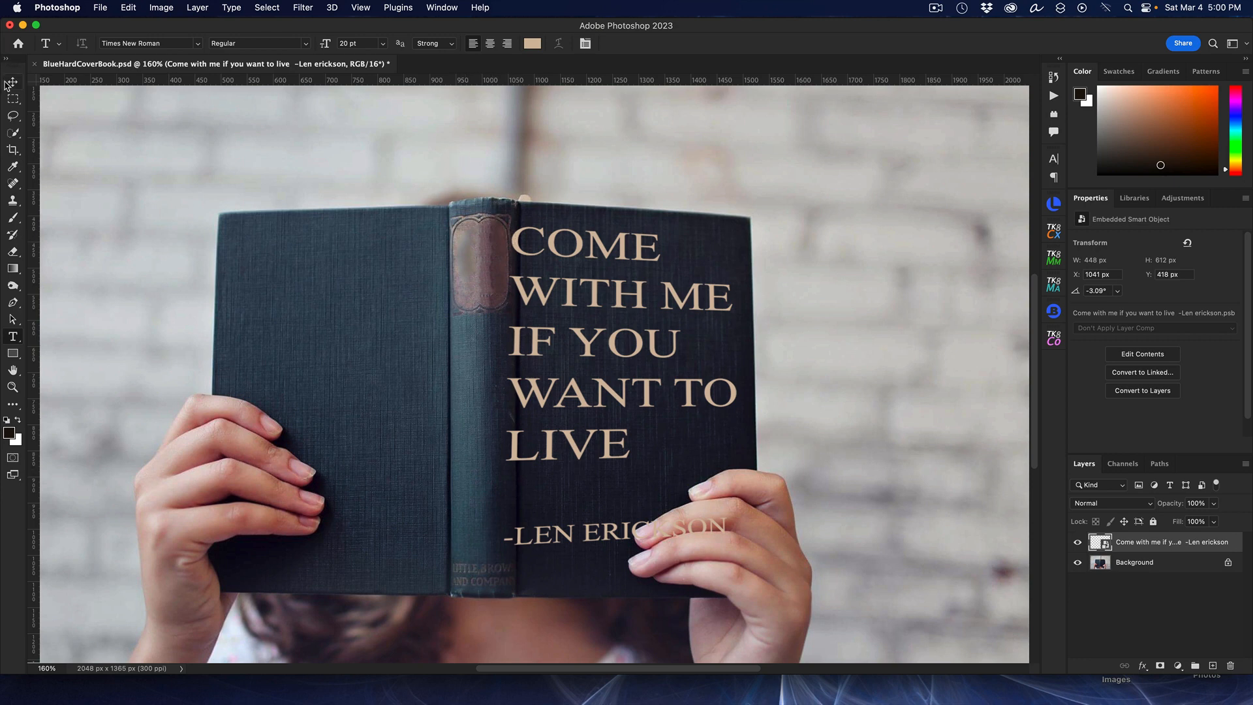
Step: Nudge the quote slightly to the right on the book cover with the Move tool
click(12, 81)
drag(569, 275, 583, 278)
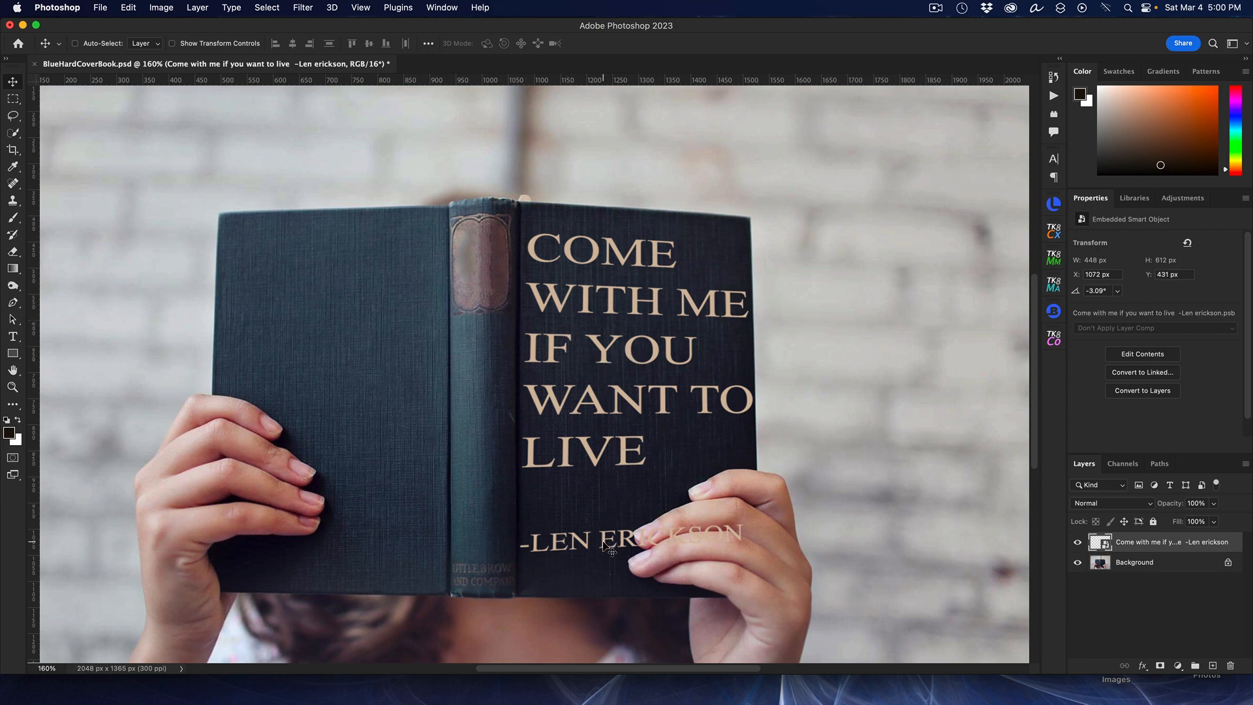
scroll(663, 340, down, 5)
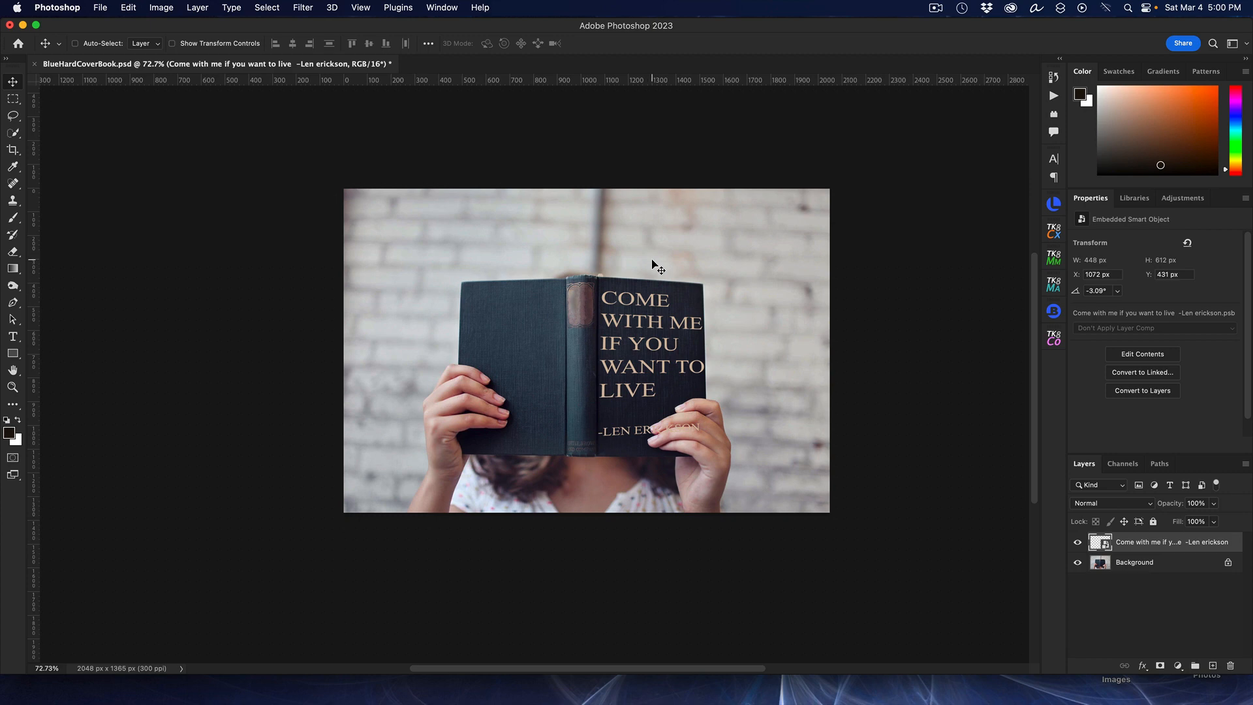
scroll(745, 298, up, 3)
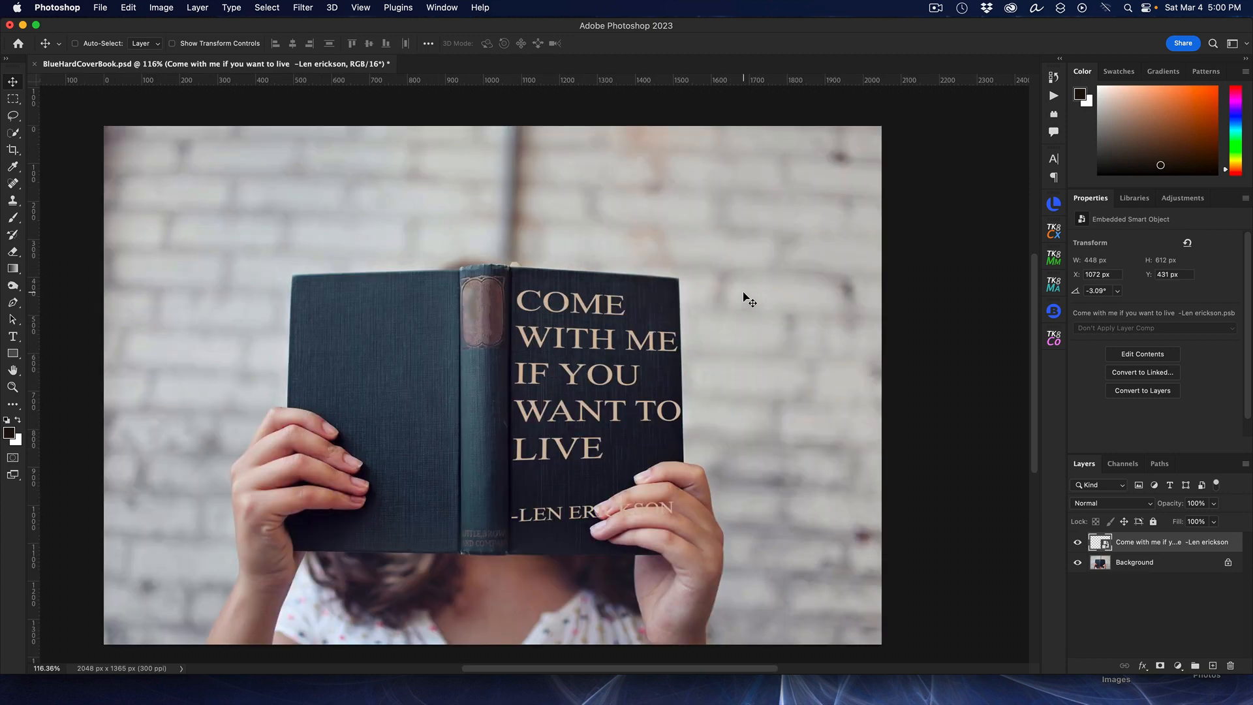
scroll(746, 298, up, 2)
scroll(744, 294, down, 2)
Step: Open the smart object's contents, scale the text to about 93%, and save and close the contents file
double_click(1100, 545)
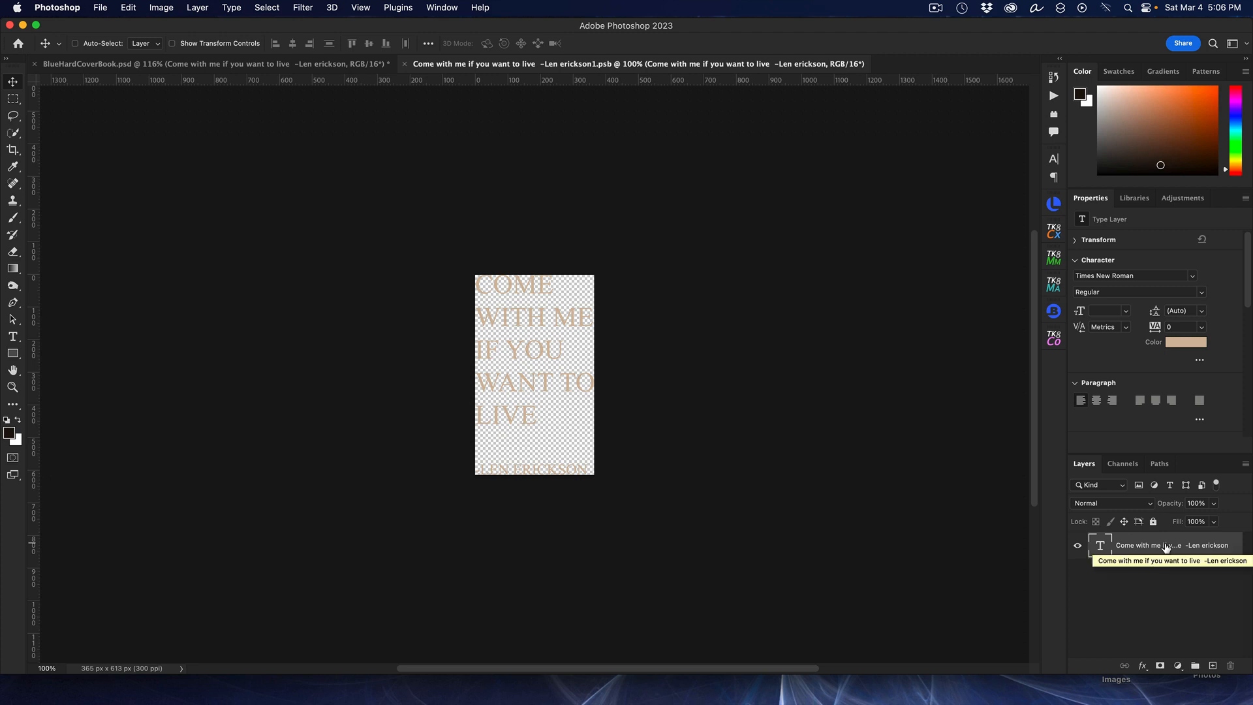
key(super+t)
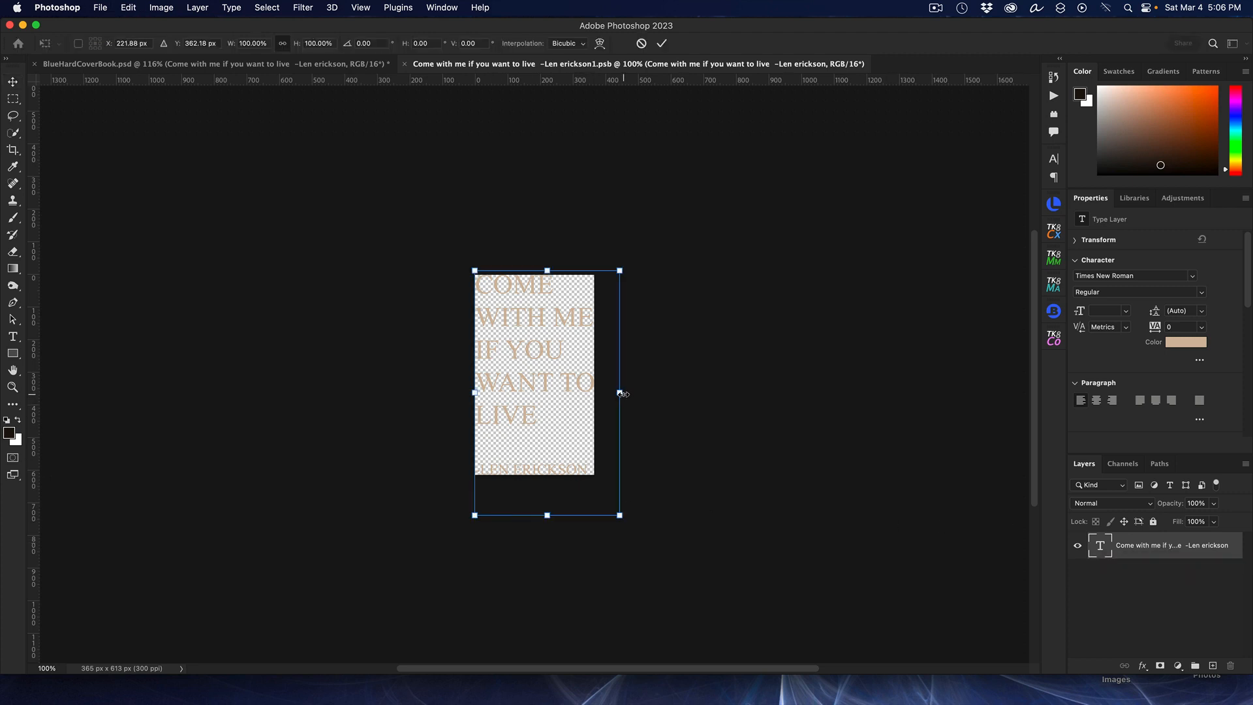
drag(620, 393, 609, 392)
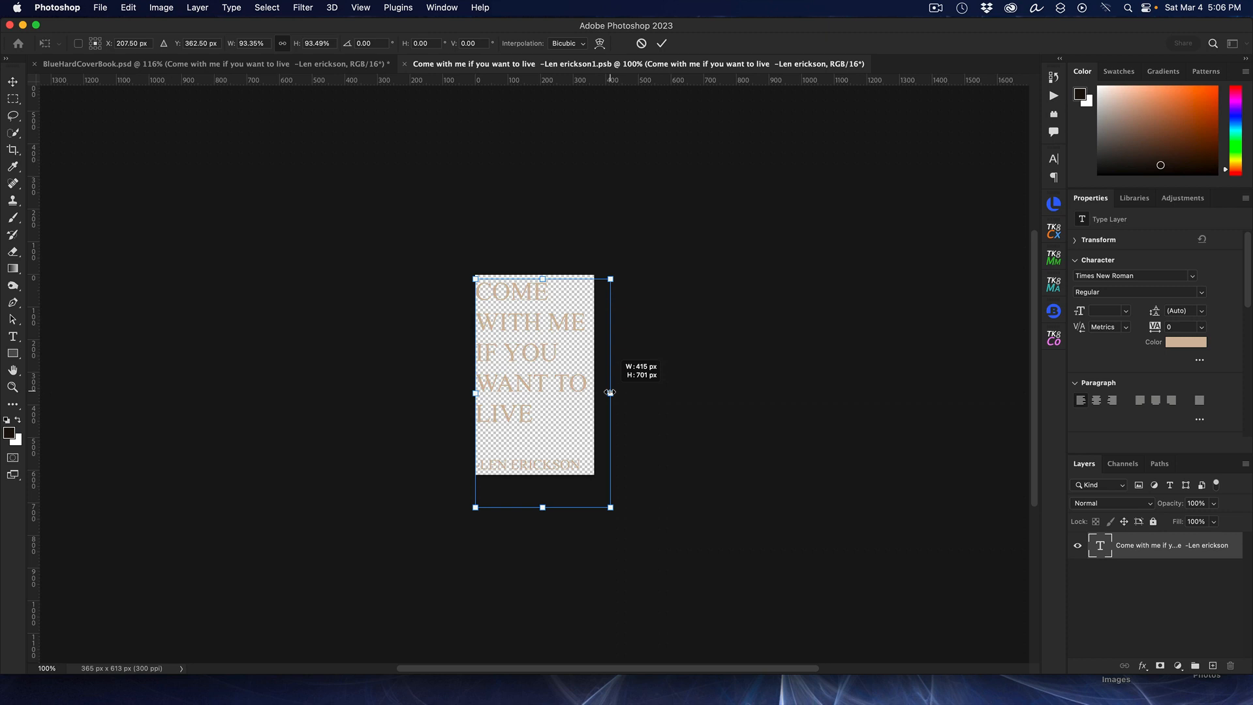
drag(610, 392, 609, 392)
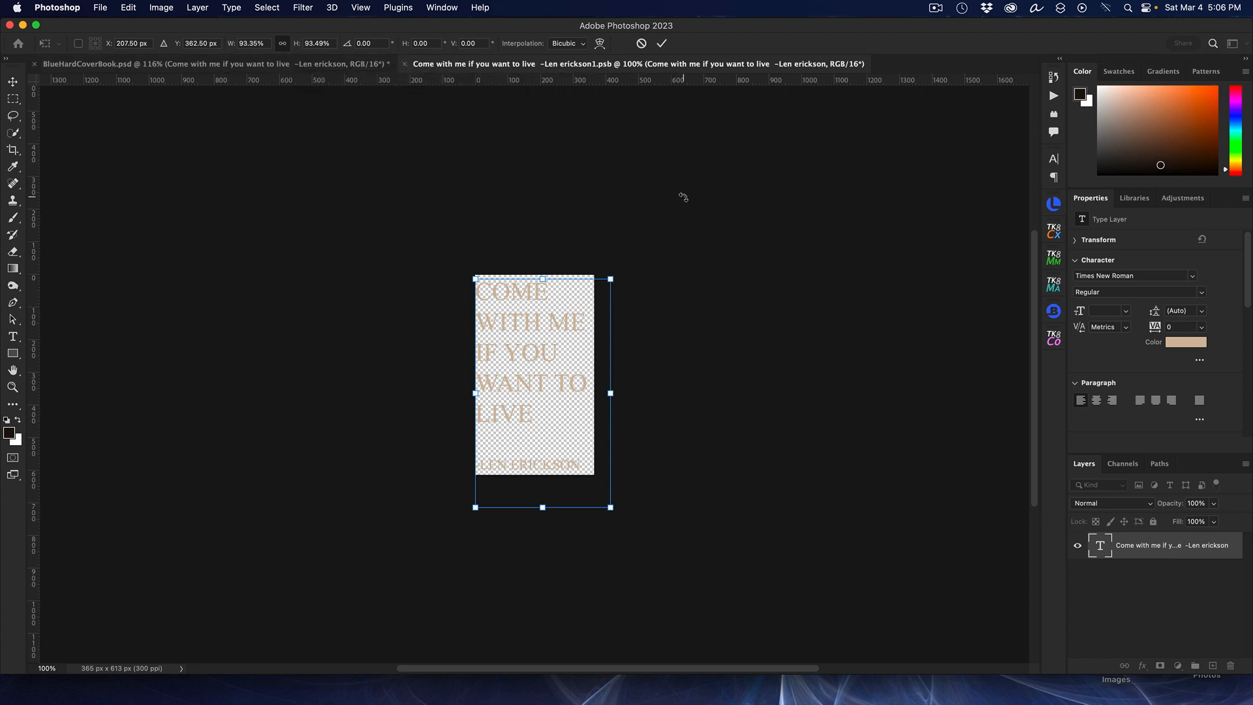
click(661, 43)
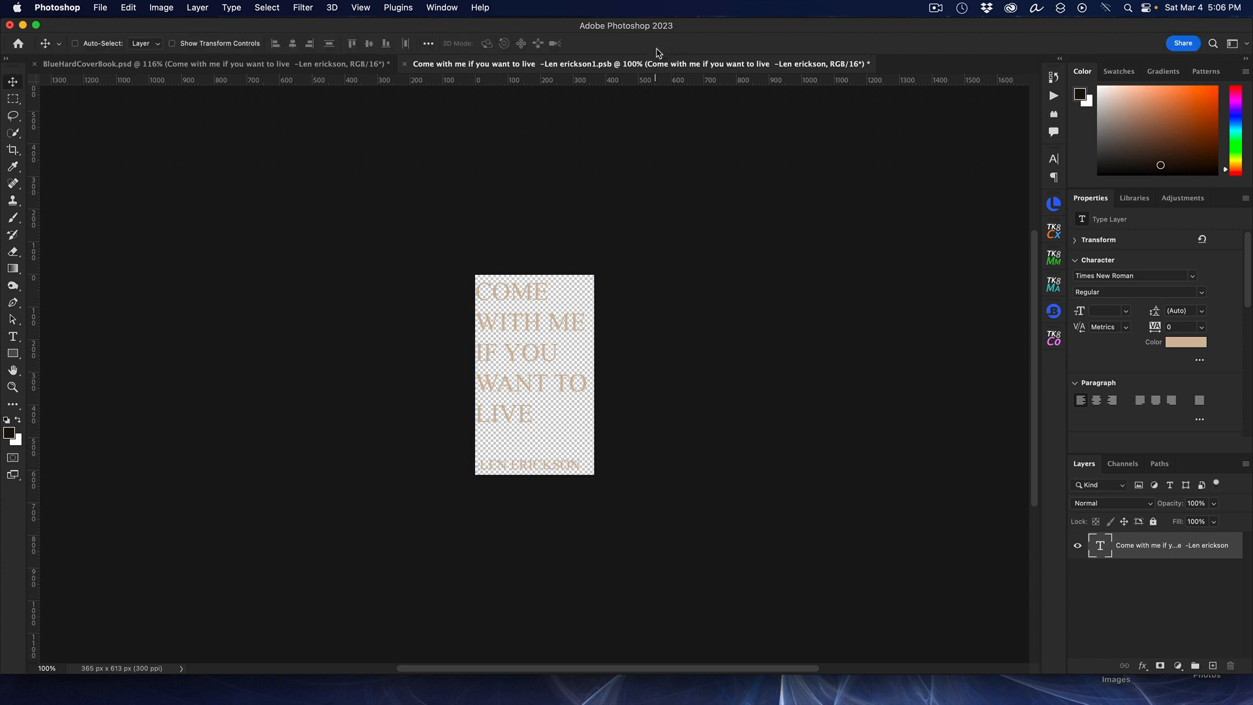
click(405, 64)
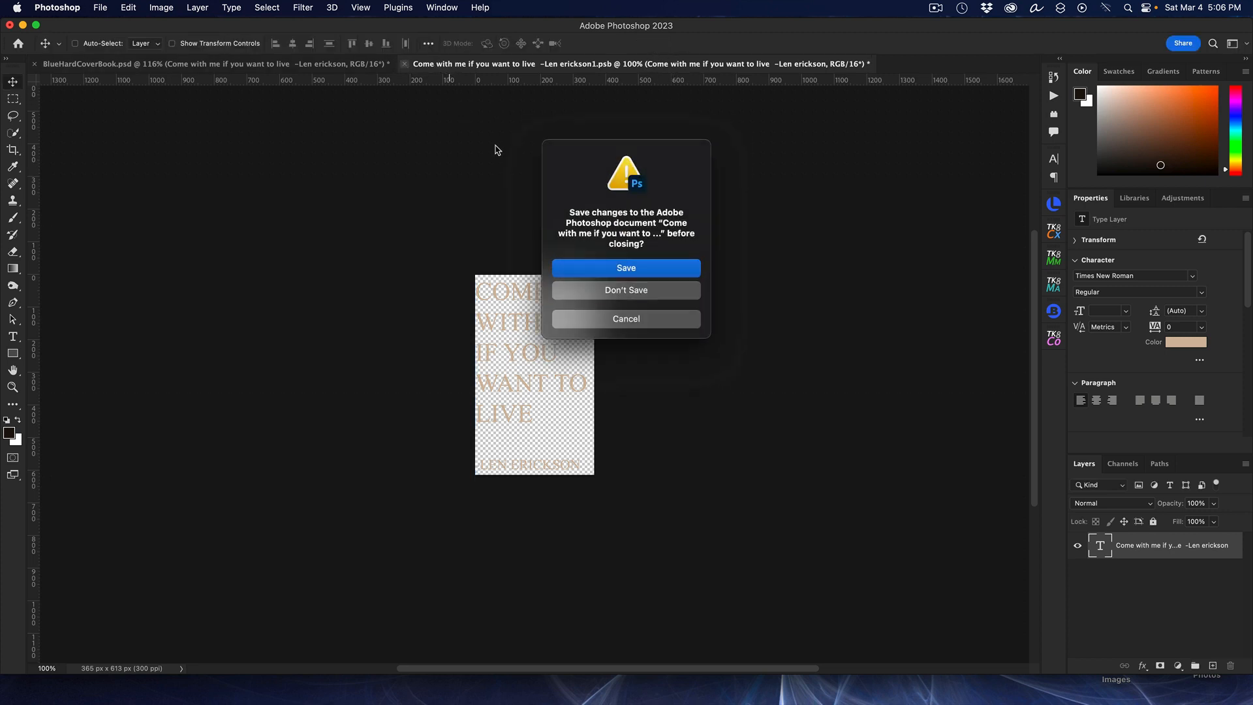
click(649, 266)
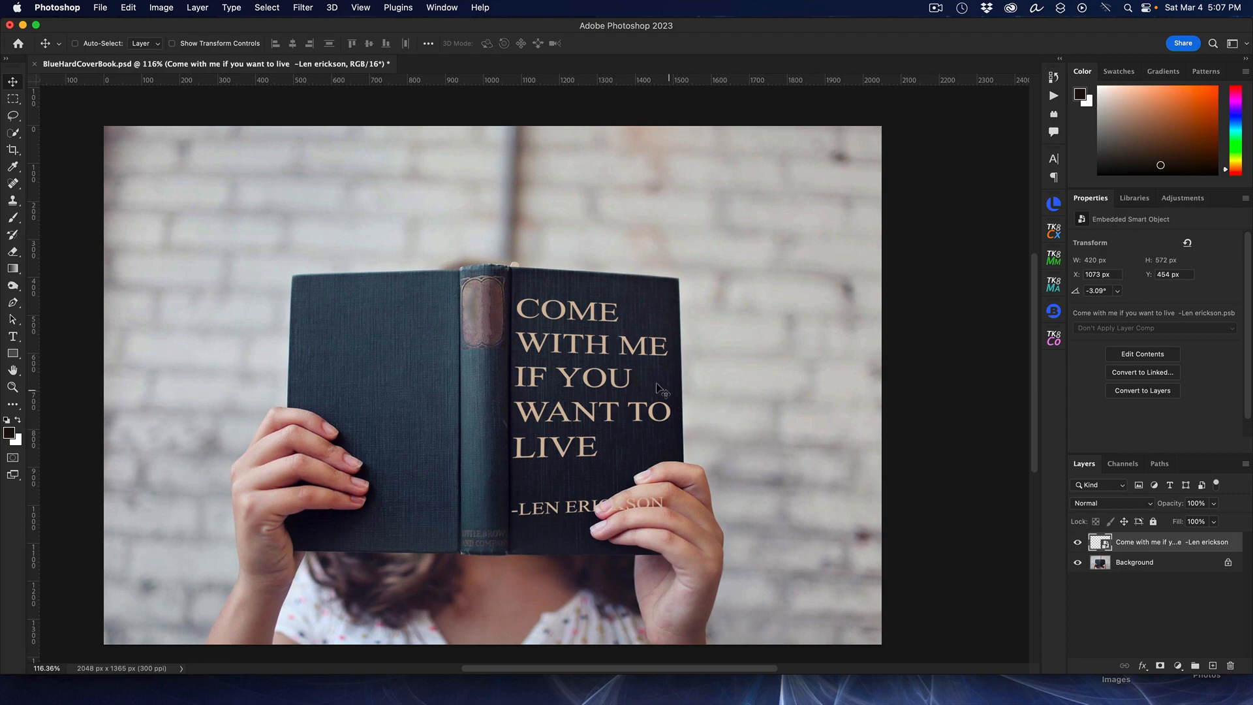
scroll(620, 350, up, 5)
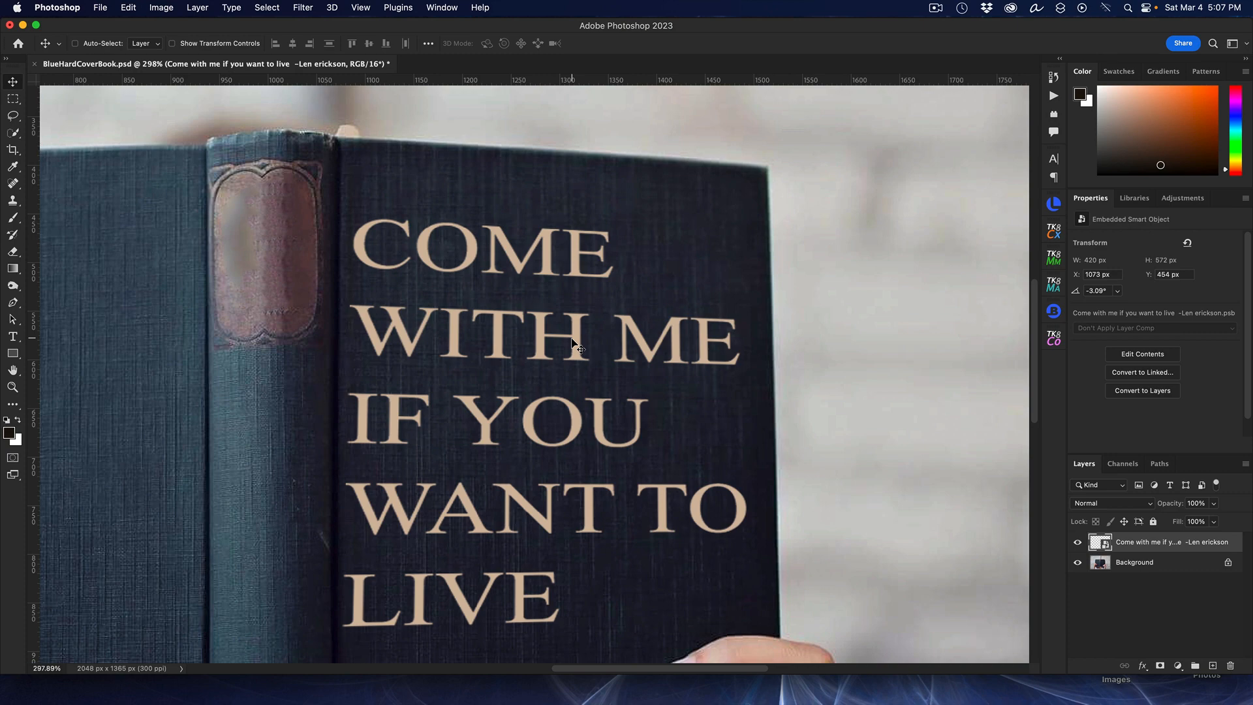
Step: Try to apply the Displace filter to the quote smart object using BCoverDisplacementMap.psd as the map
scroll(575, 346, down, 3)
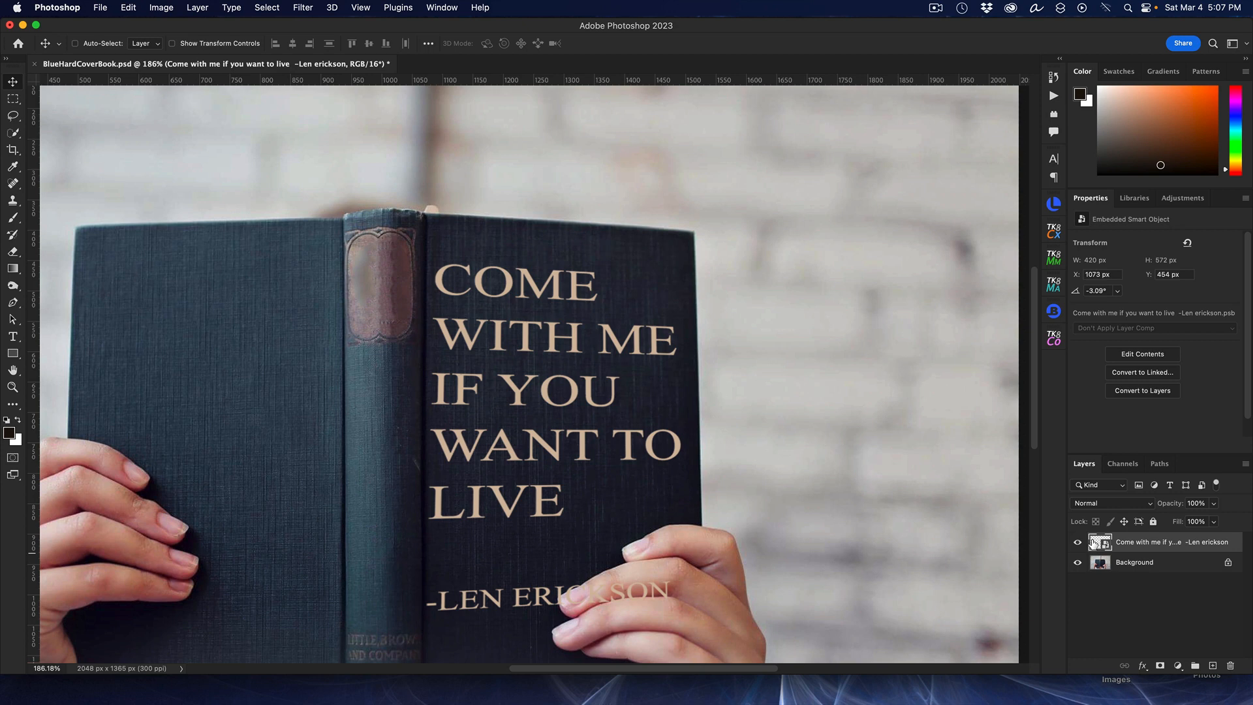
click(304, 7)
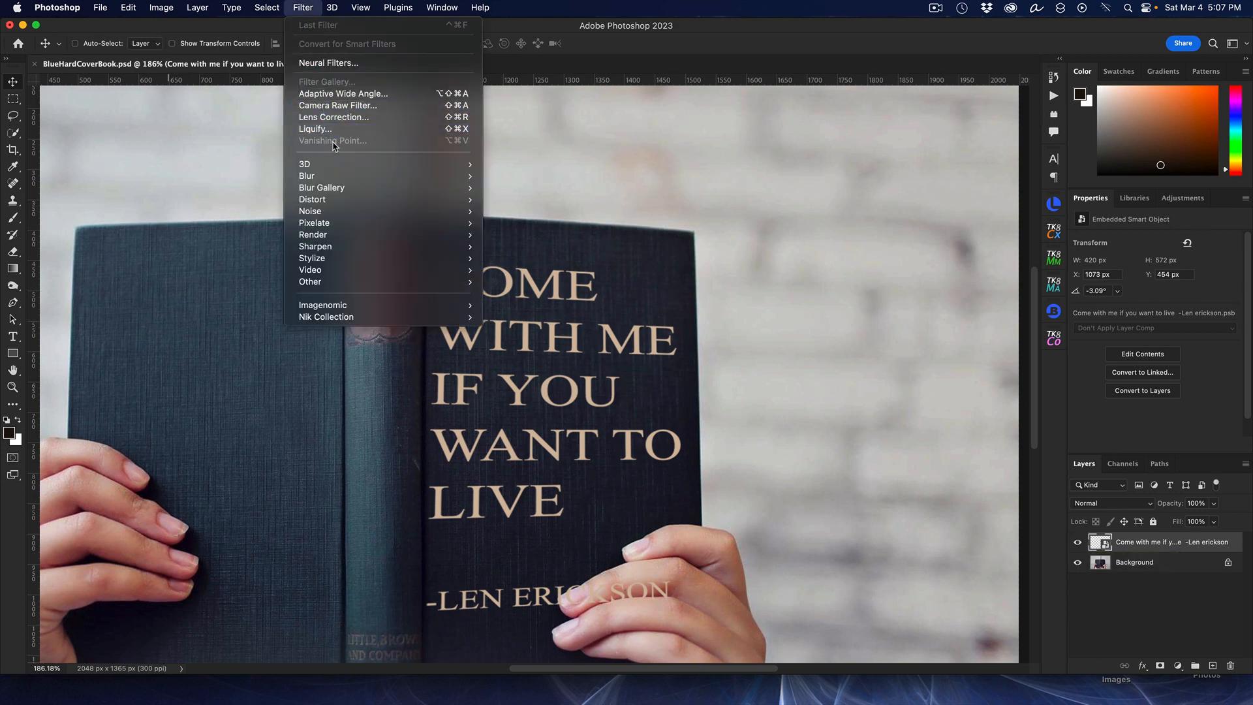
mouse_move(356, 200)
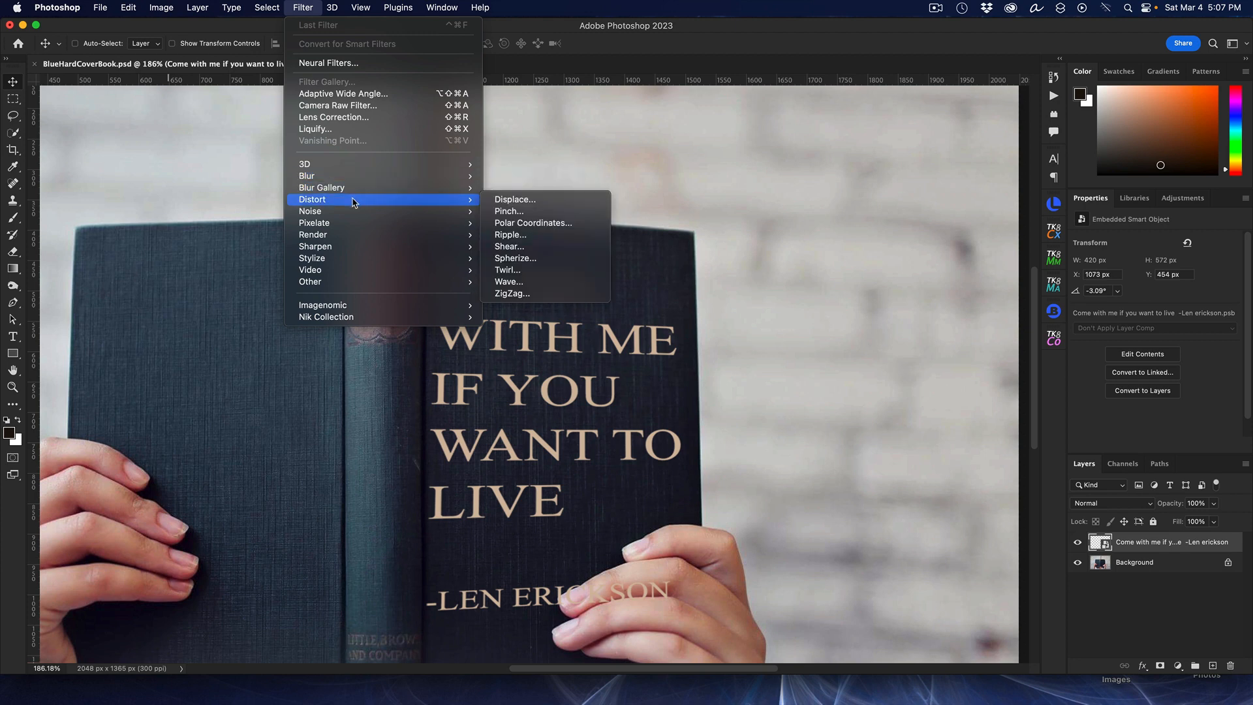
click(539, 199)
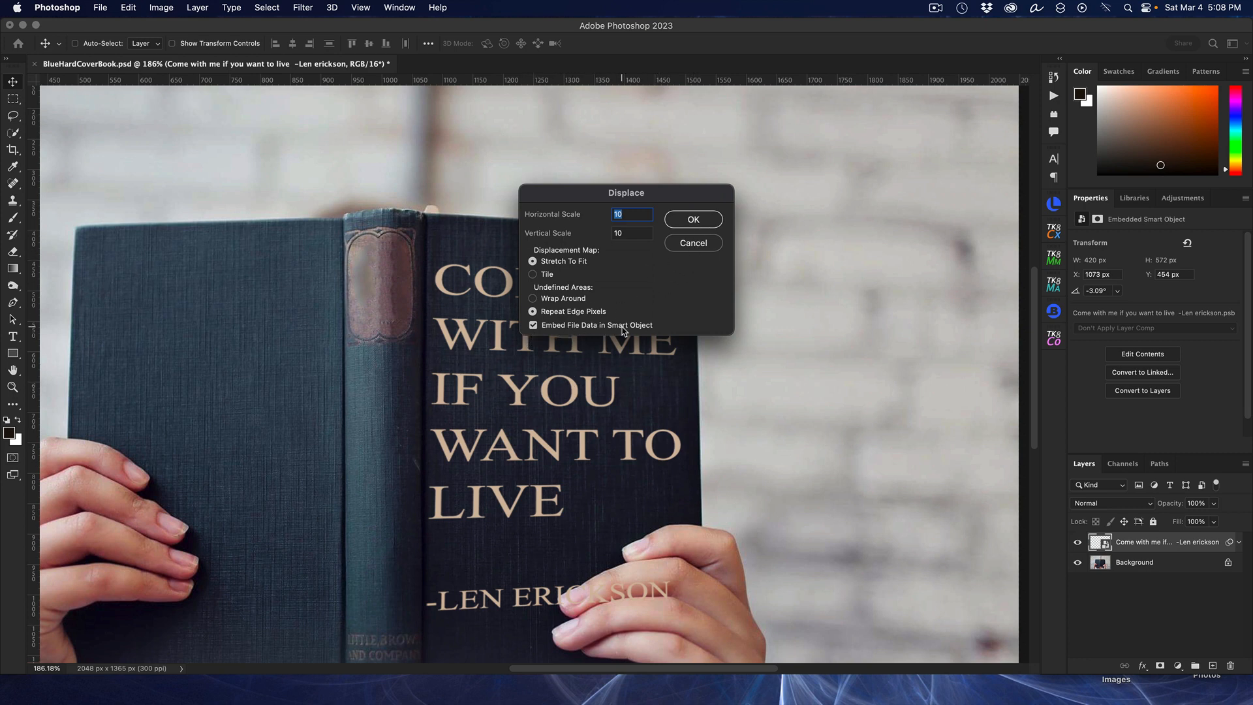
click(694, 218)
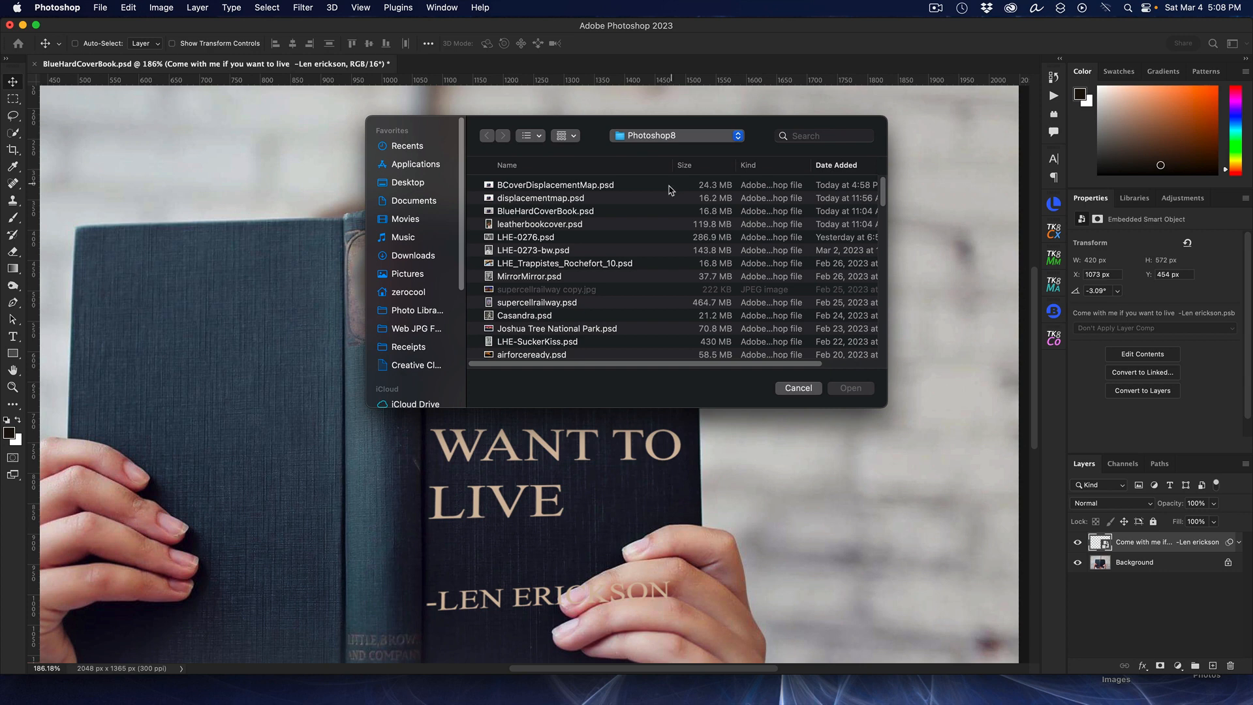
click(566, 188)
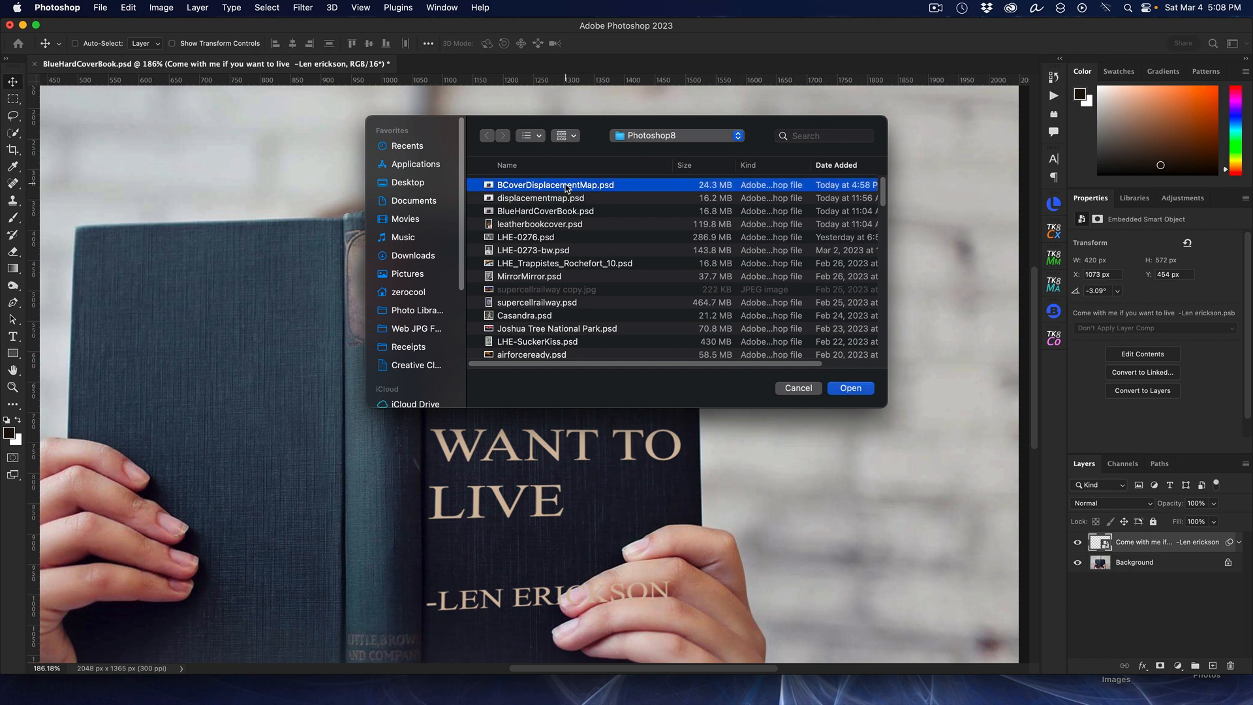
click(849, 388)
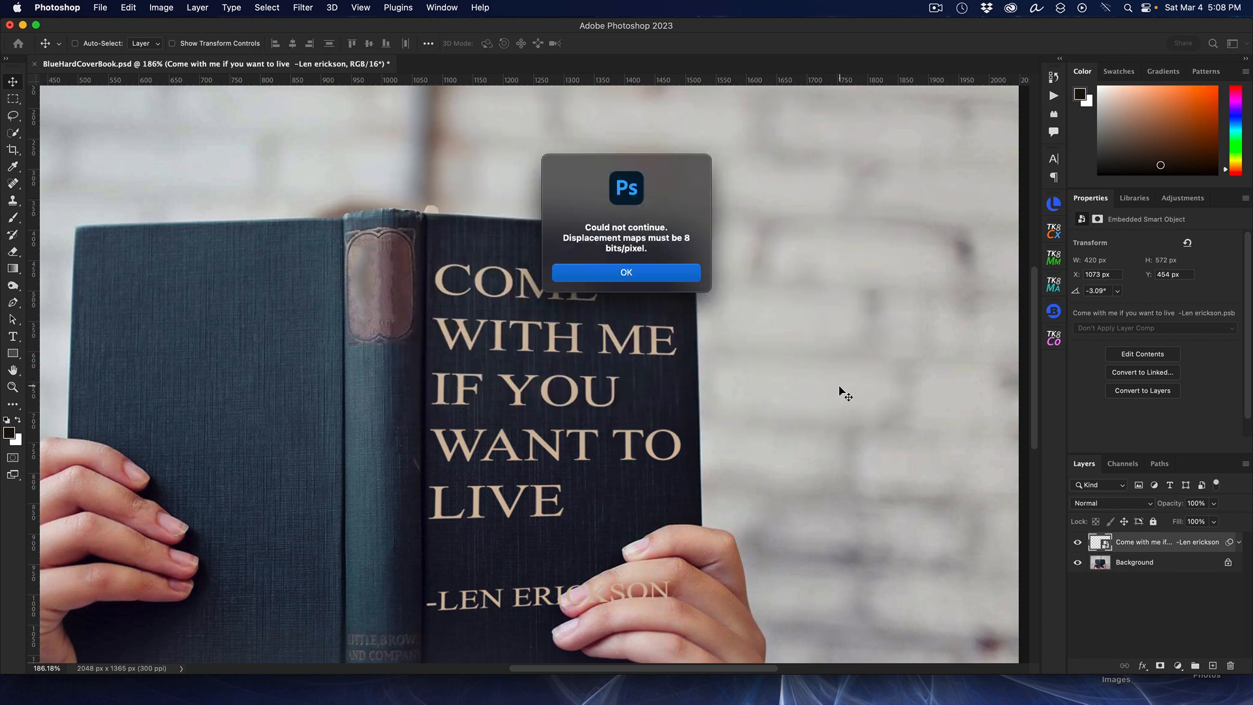
click(663, 275)
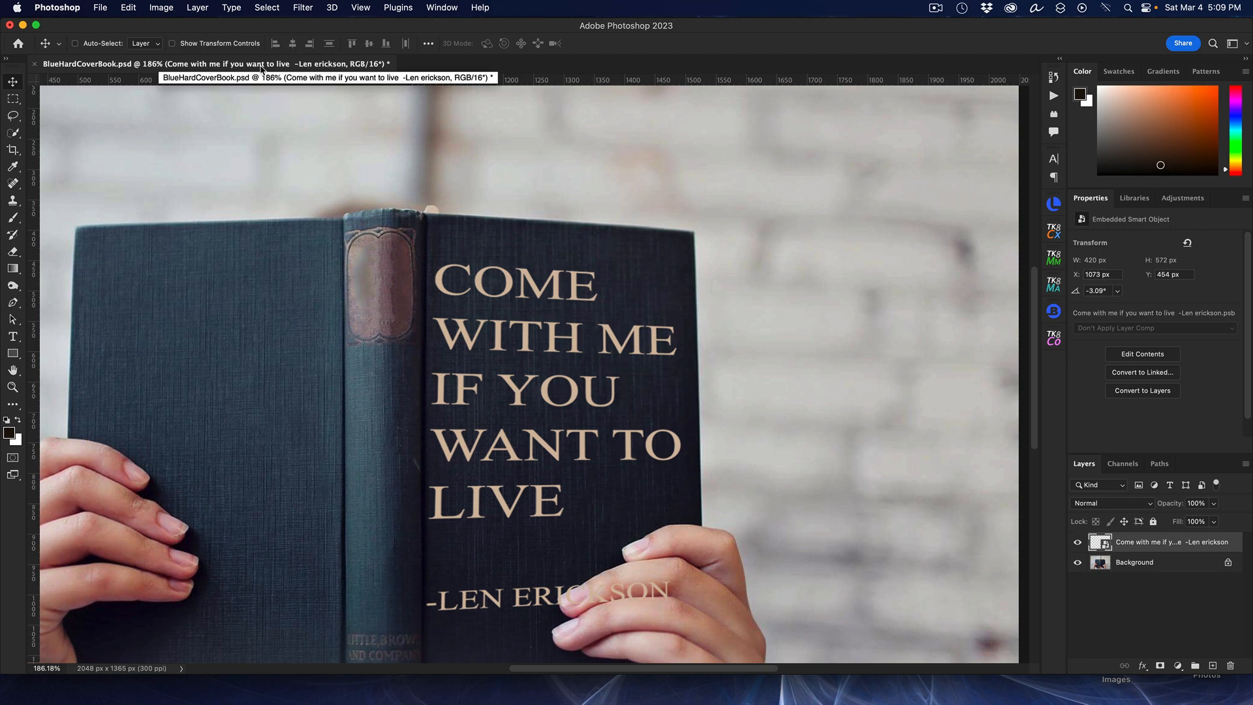
Step: Convert the book cover document to 8 bits per channel
click(162, 8)
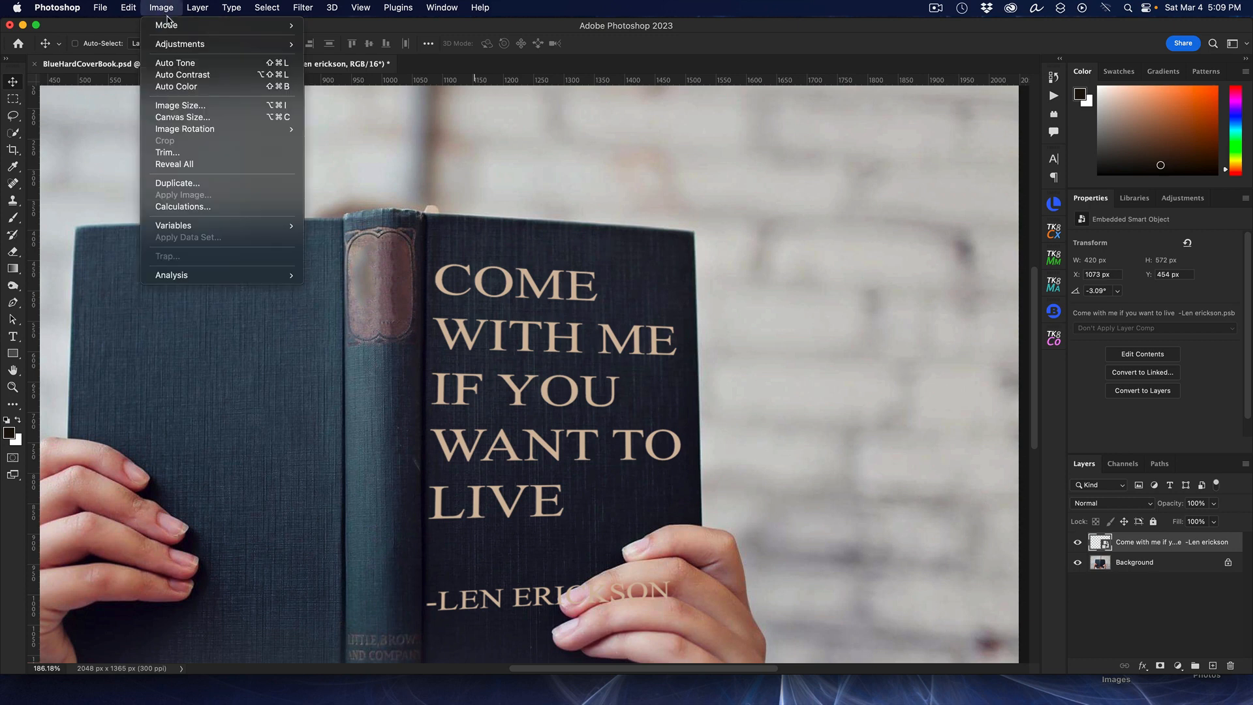
mouse_move(186, 33)
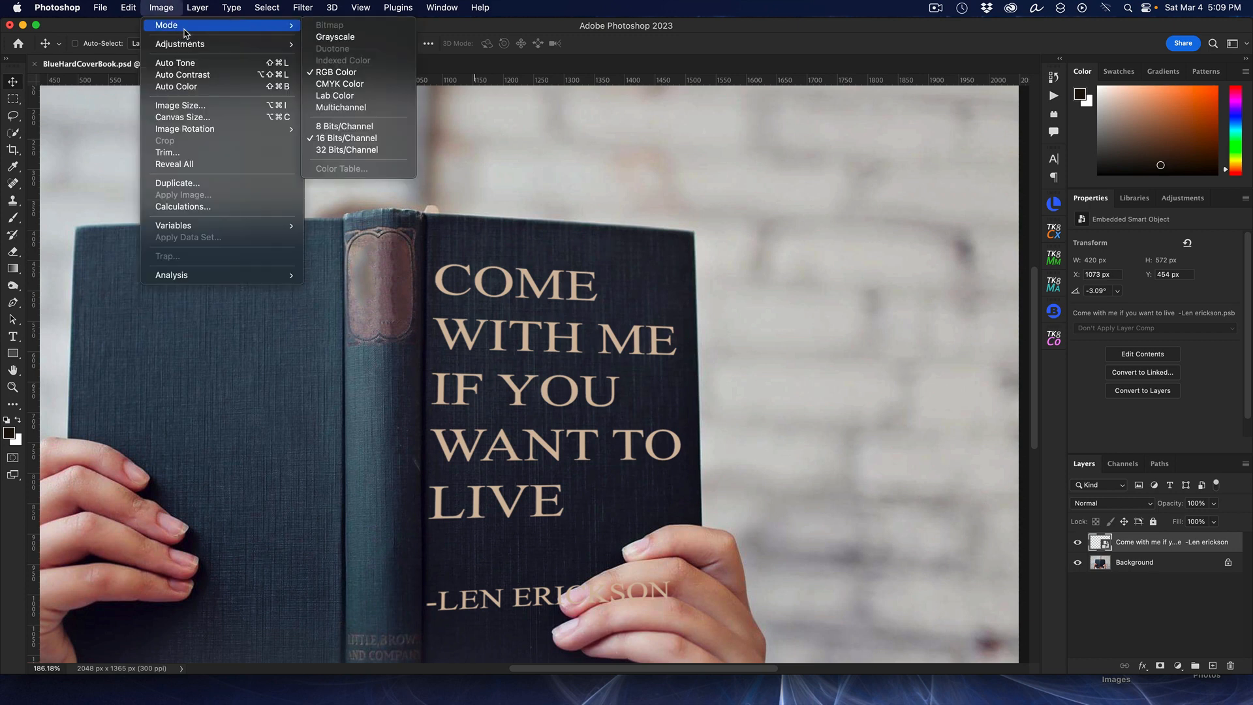
click(377, 129)
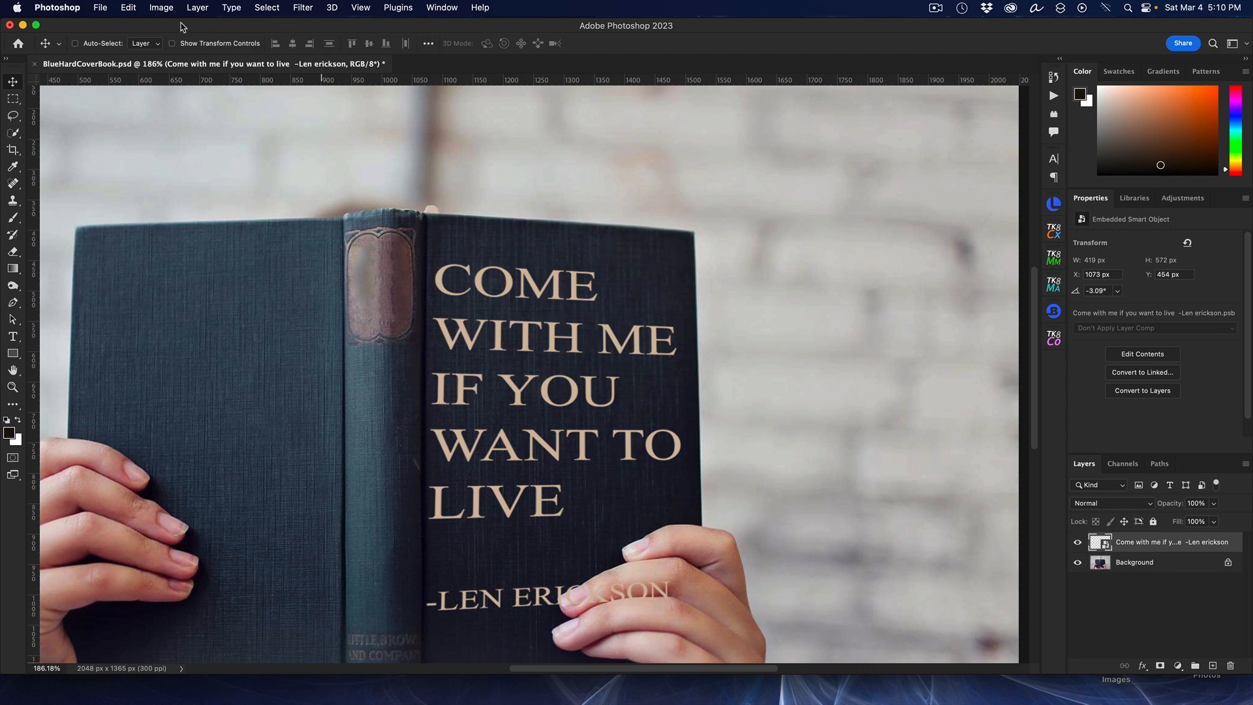
Step: Open BCoverDisplacementMap.psd, convert it to 8 bits per channel, save it and close it
click(106, 8)
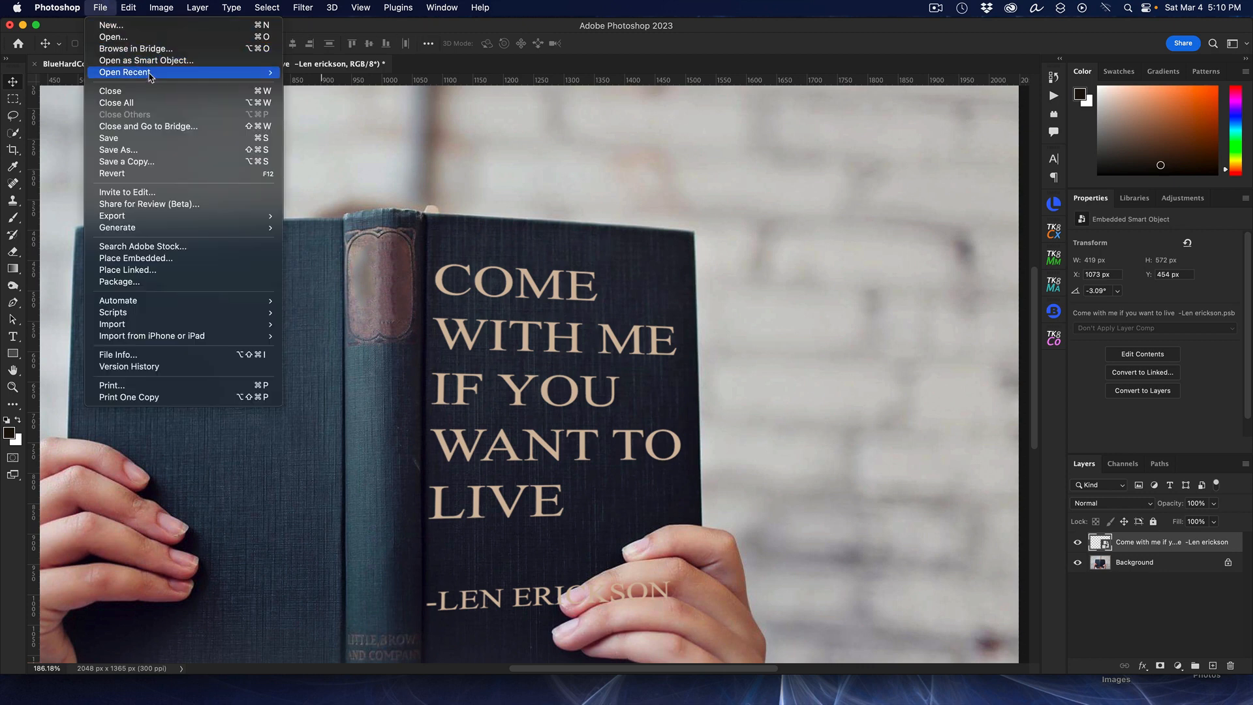
mouse_move(150, 77)
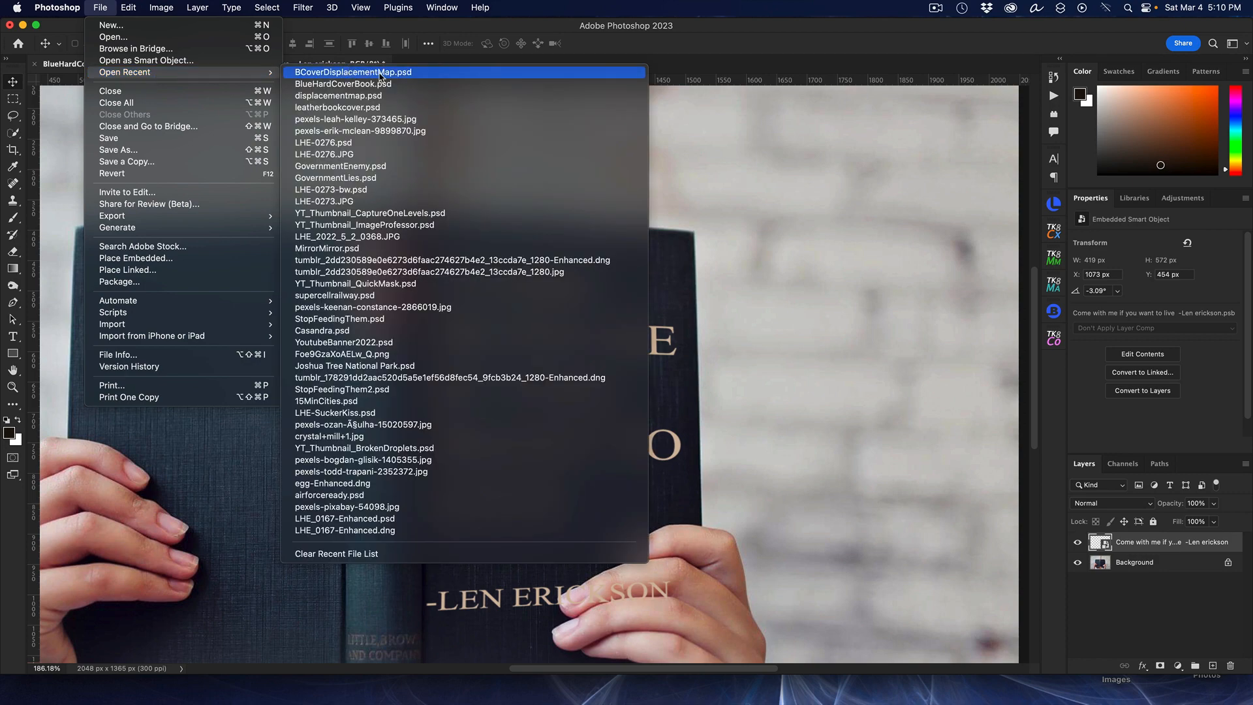
click(381, 74)
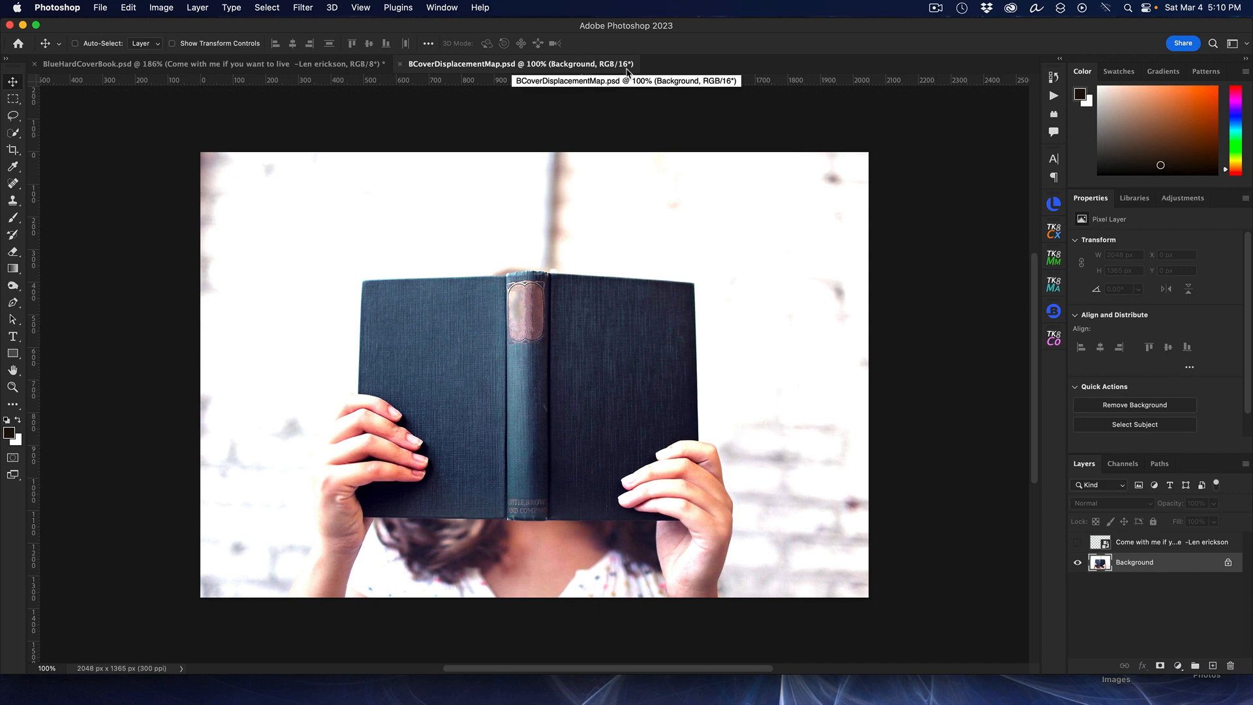
click(156, 8)
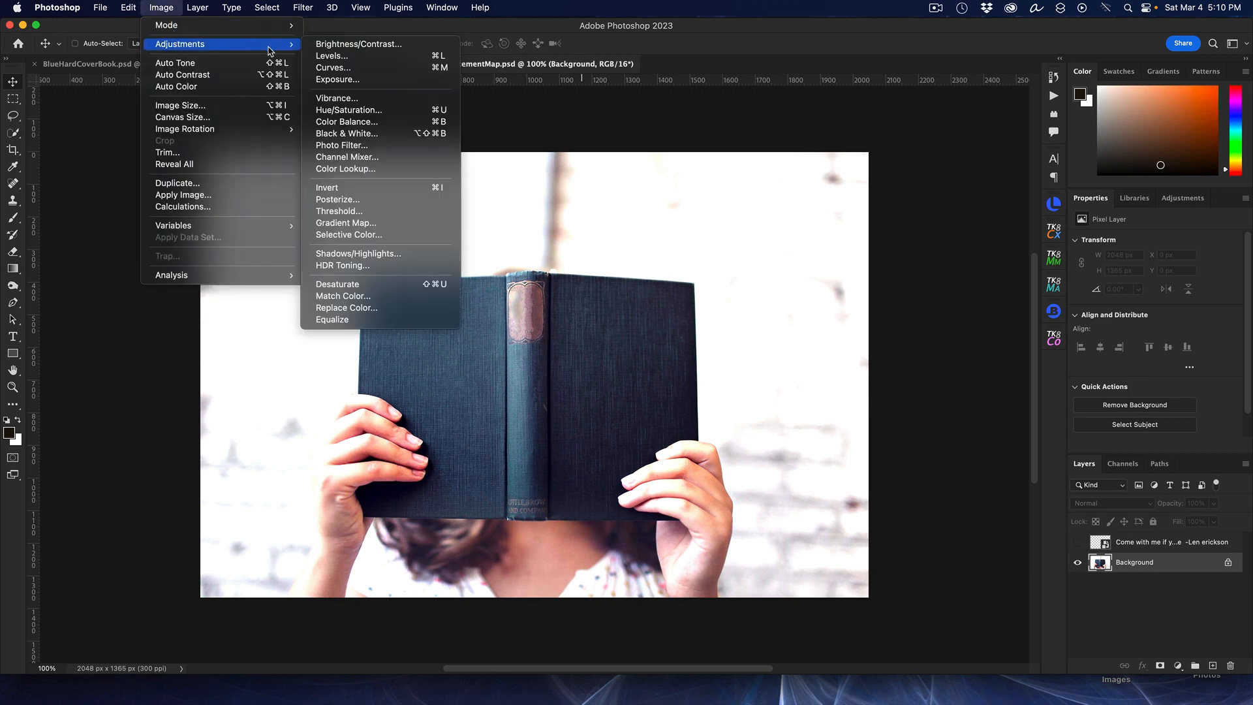
mouse_move(273, 26)
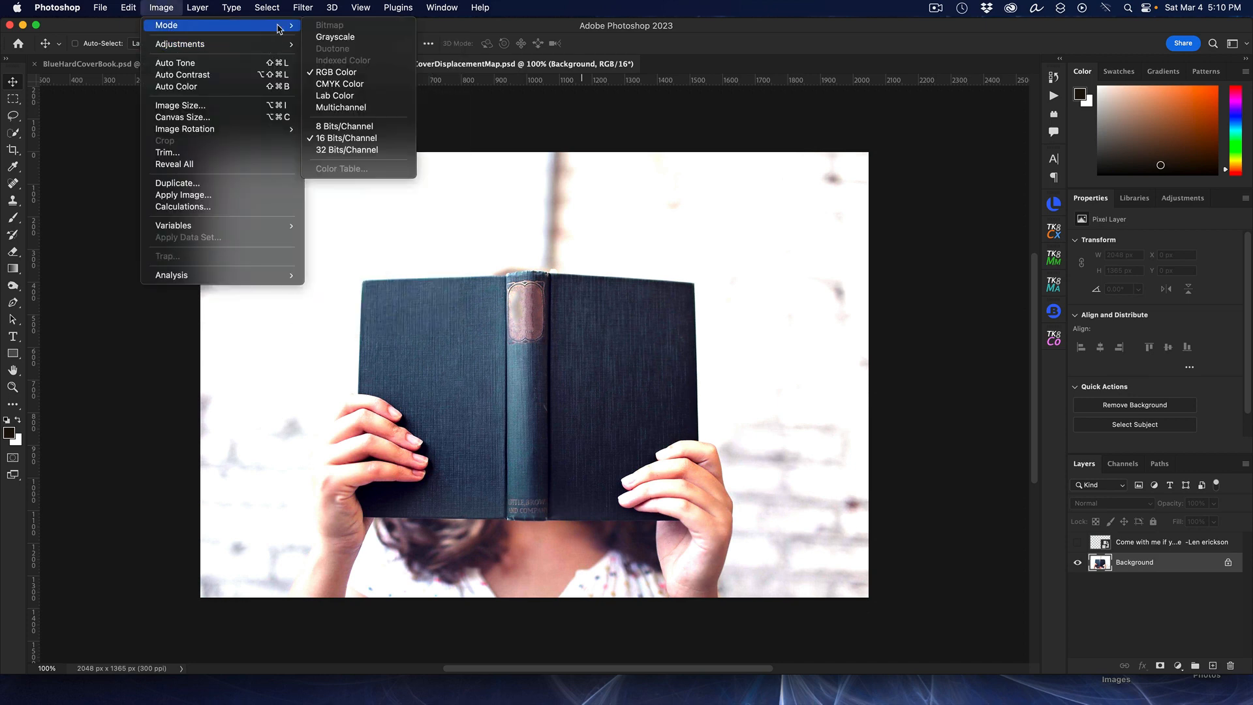
click(350, 126)
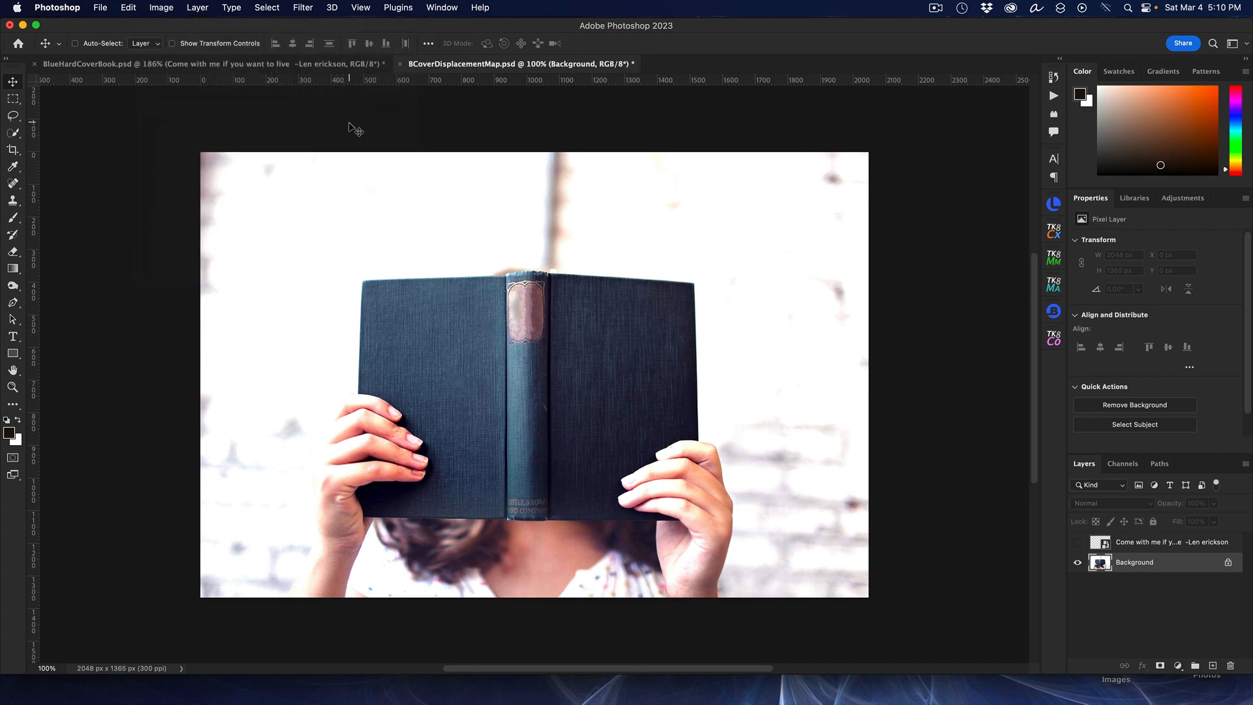
click(98, 10)
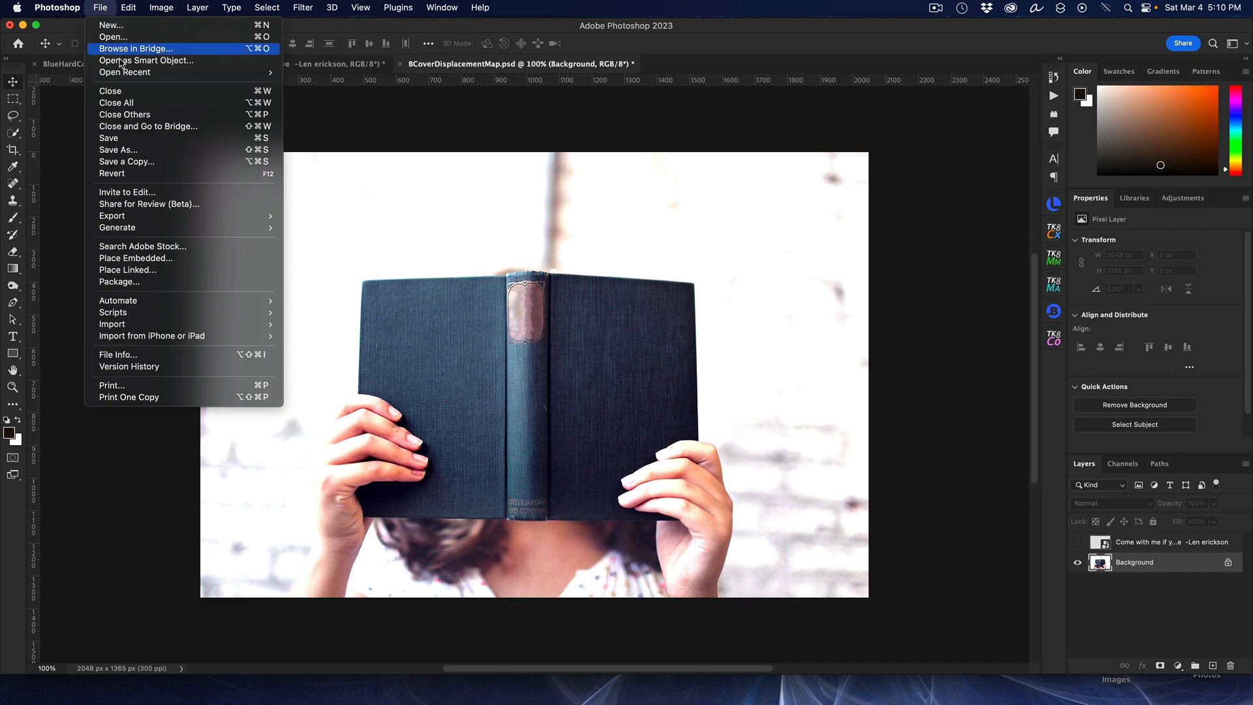
click(139, 138)
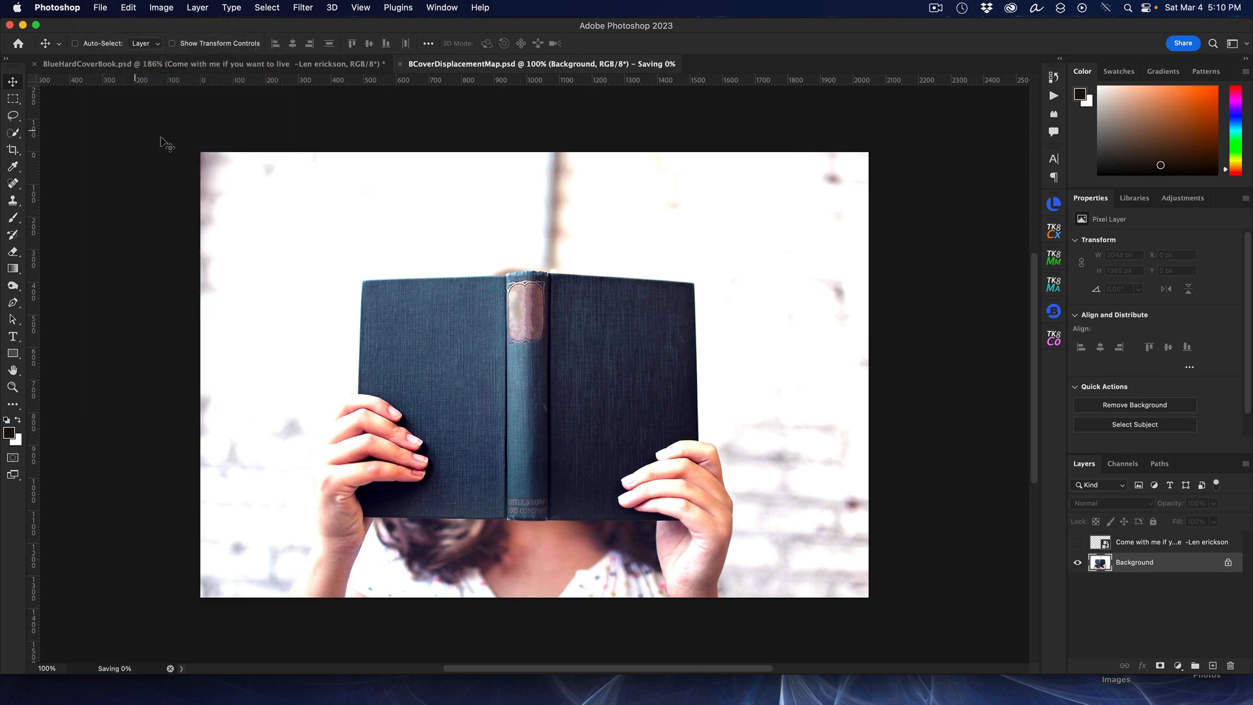
click(401, 64)
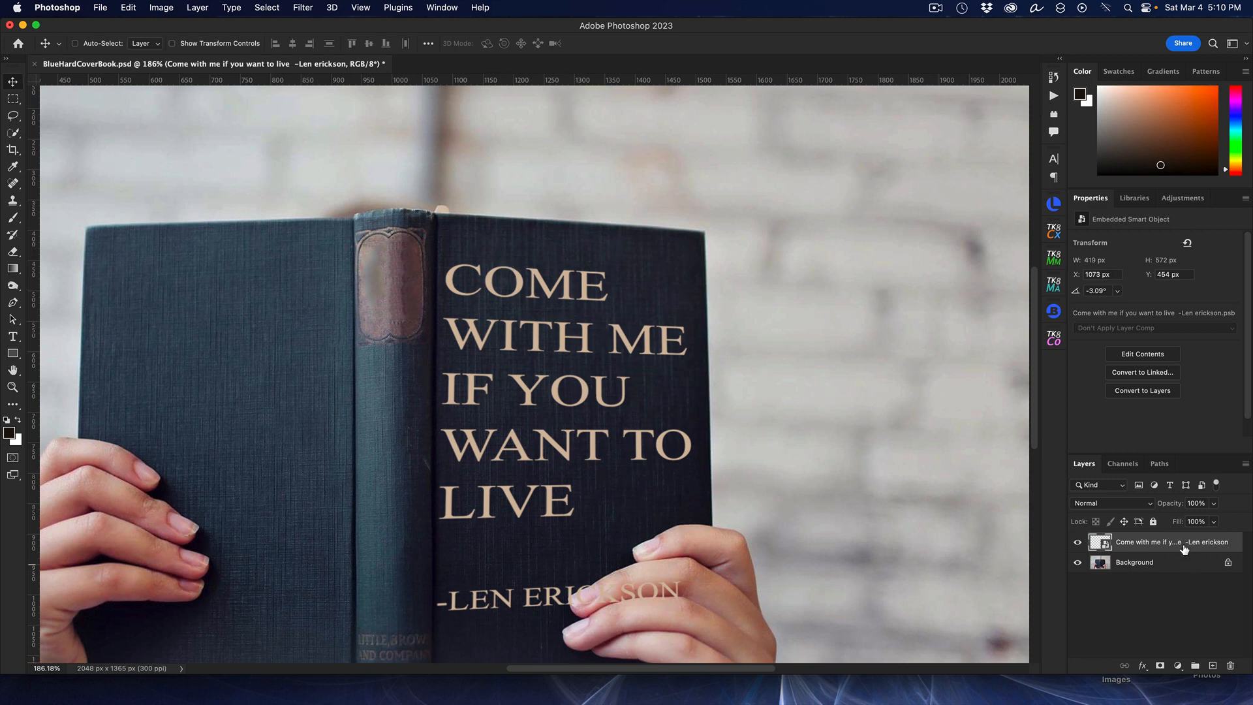
Step: Apply Displace to the quote smart object at horizontal and vertical scale 10 with BCoverDisplacementMap.psd as the map
click(301, 8)
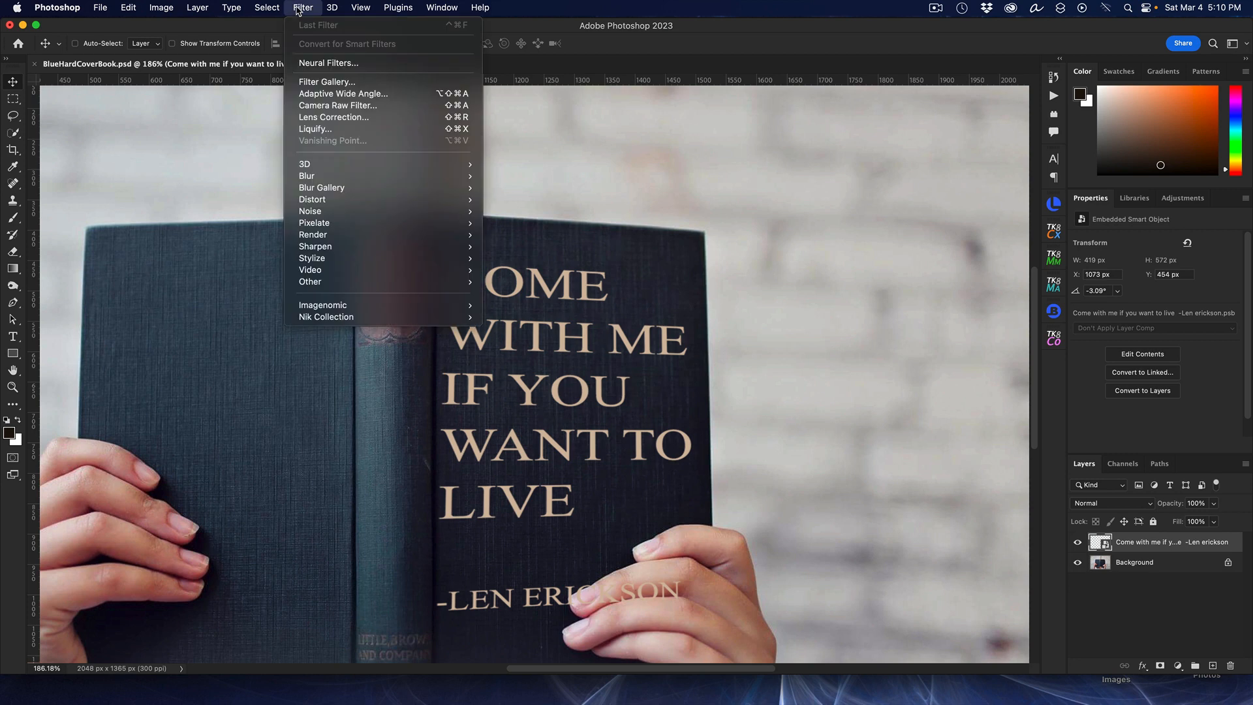
mouse_move(370, 206)
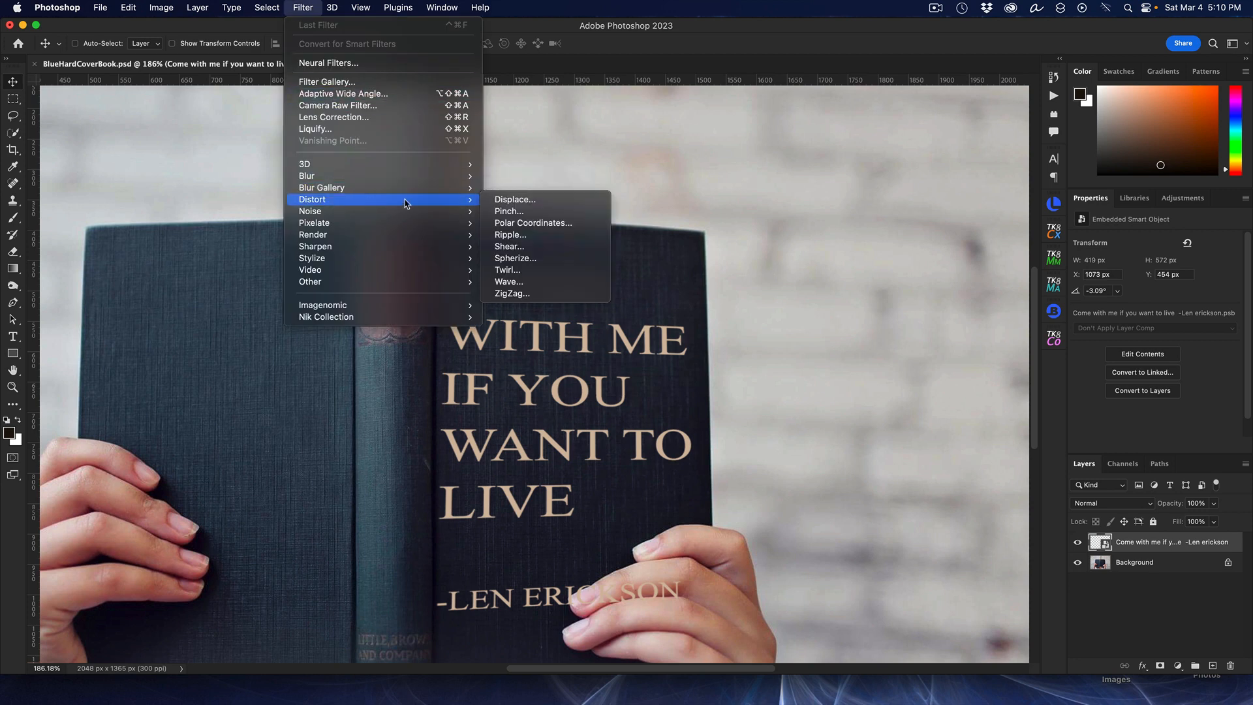
click(535, 200)
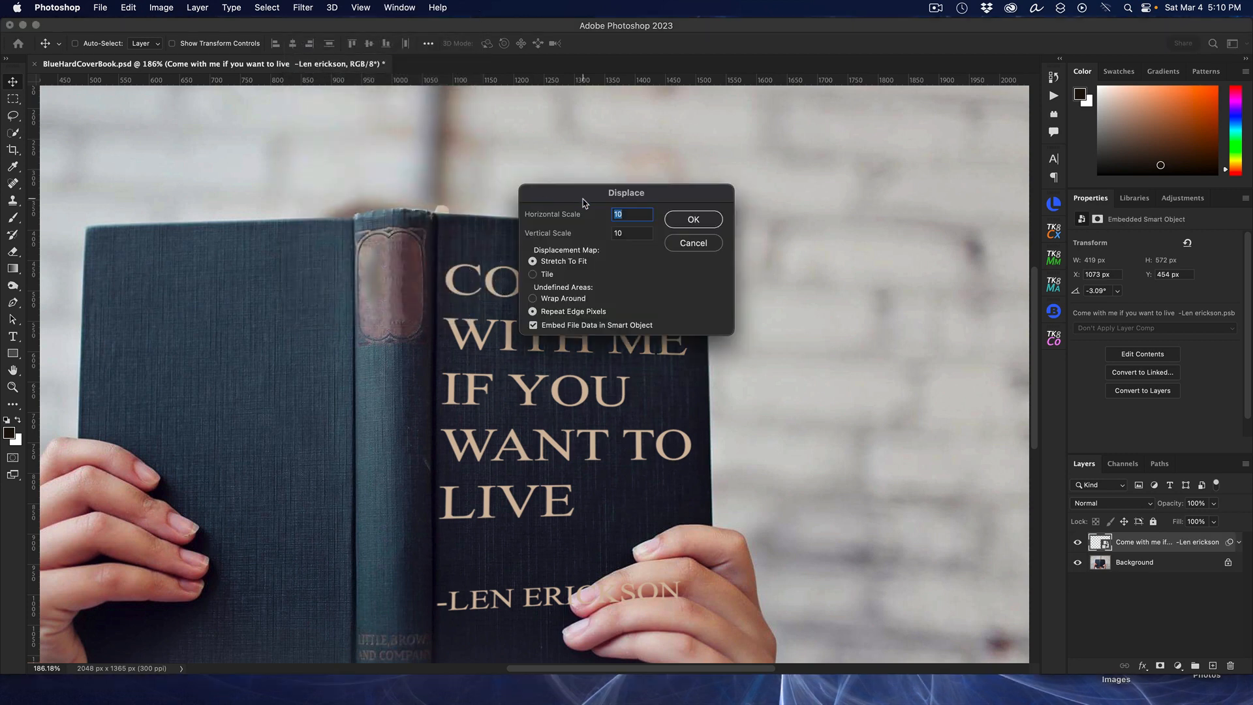
click(691, 221)
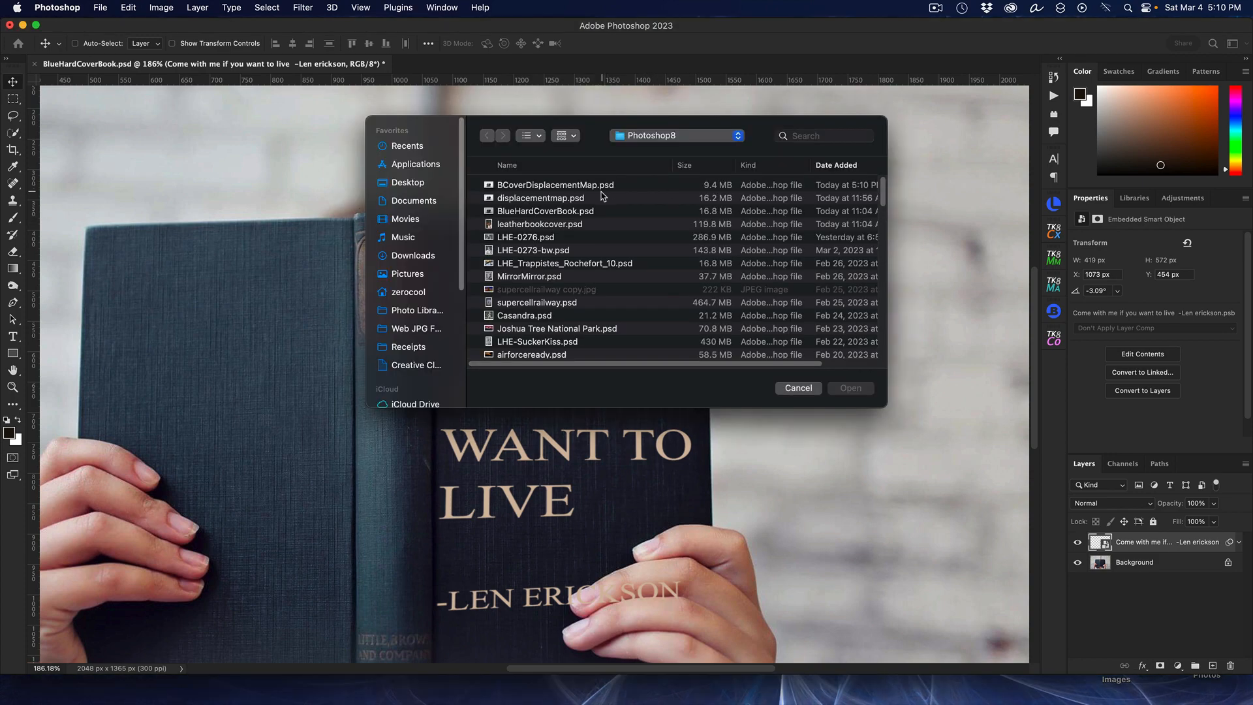
click(564, 185)
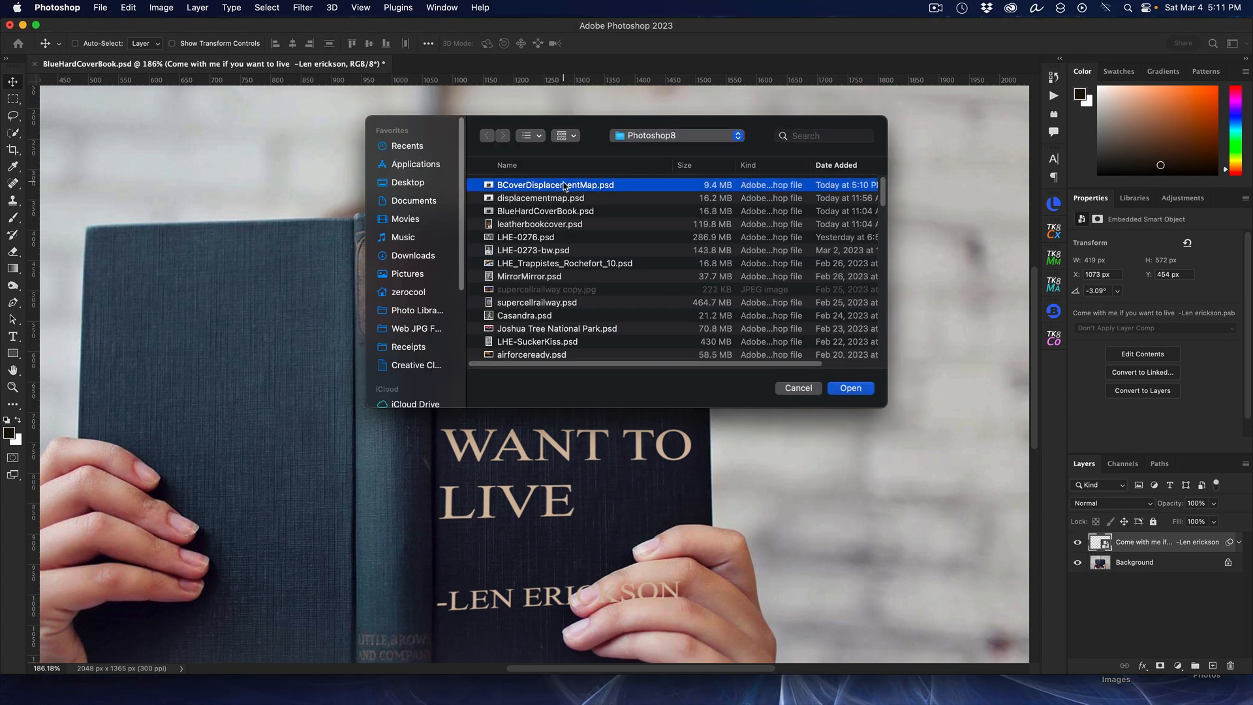
click(847, 390)
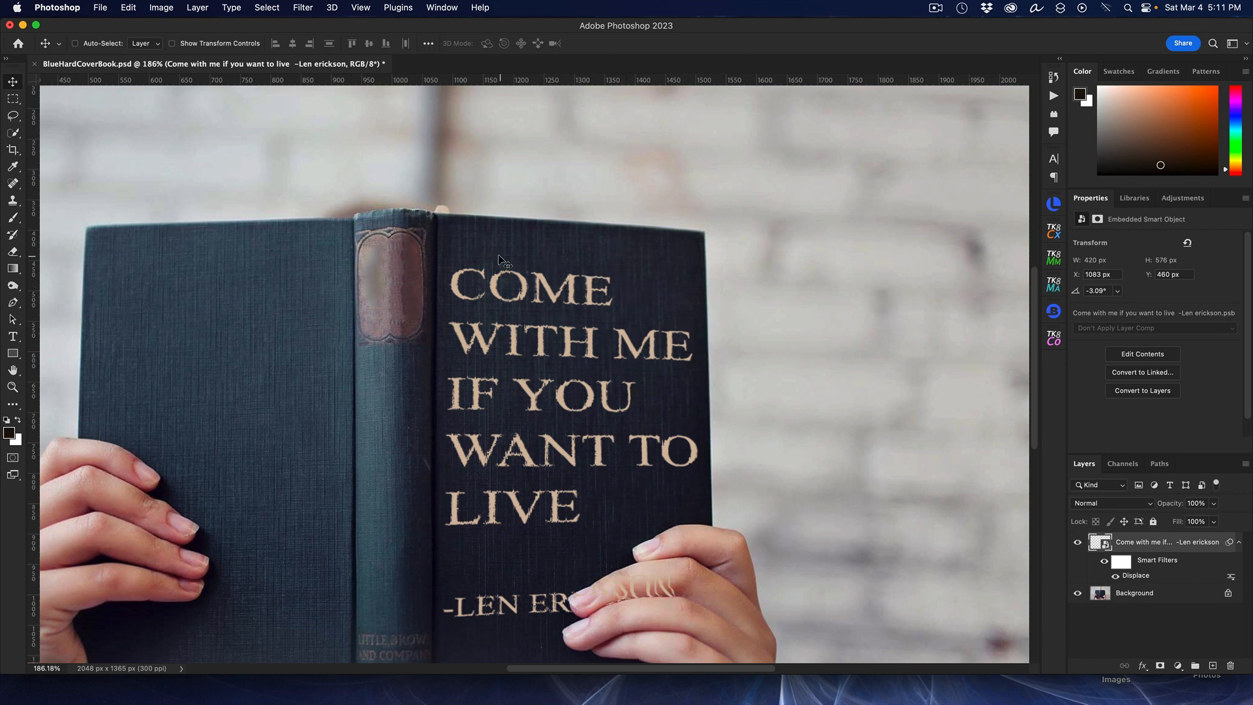
Step: Edit the Displace smart filter to horizontal and vertical scale 5, reselecting BCoverDisplacementMap.psd as the map
scroll(600, 336, up, 5)
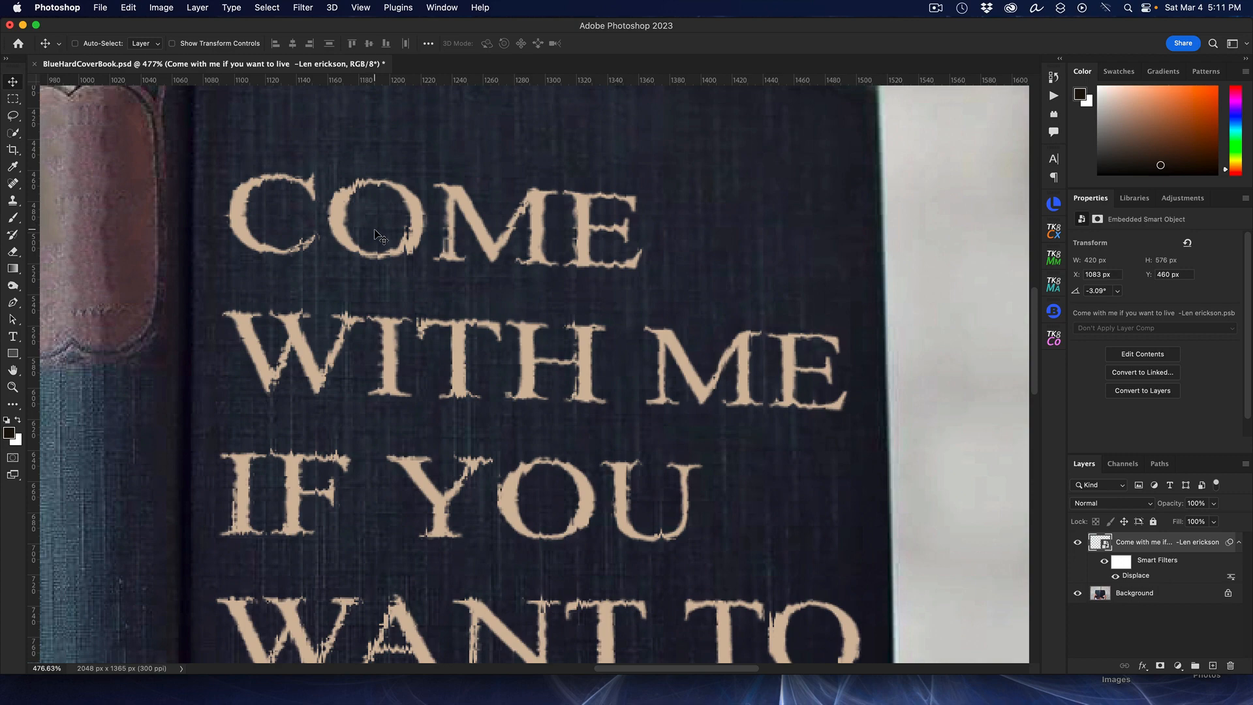
scroll(372, 232, down, 3)
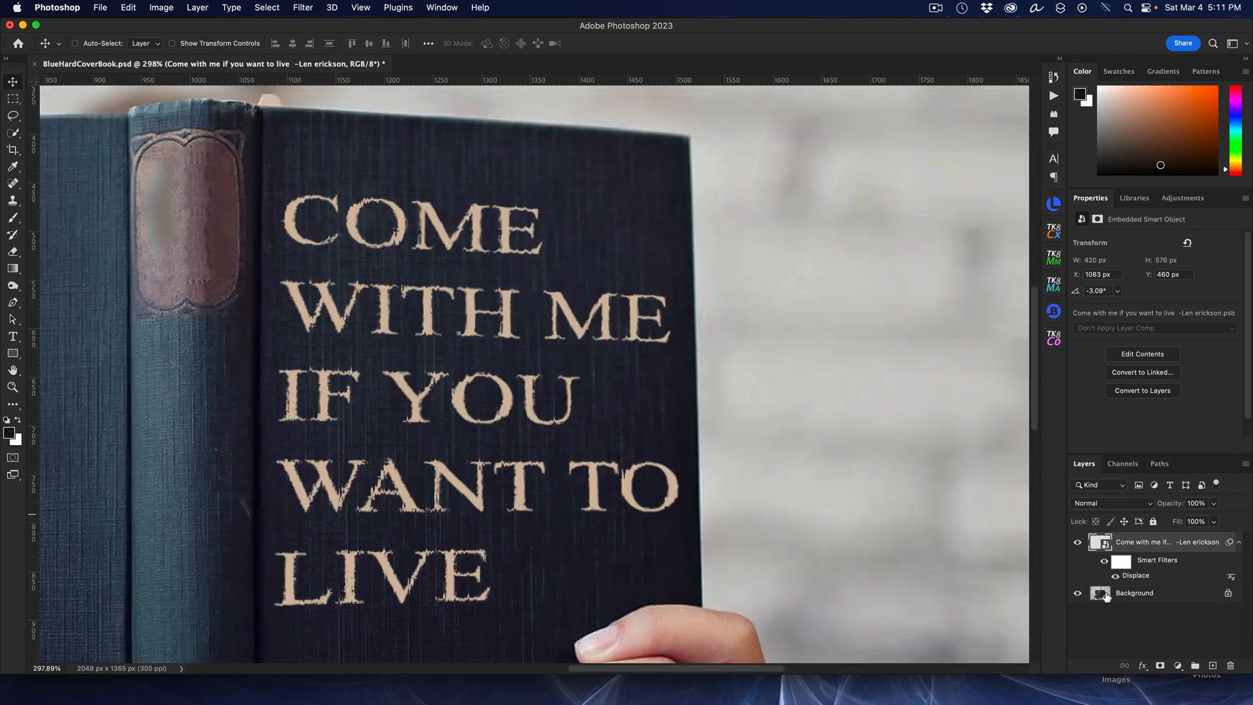
double_click(1136, 575)
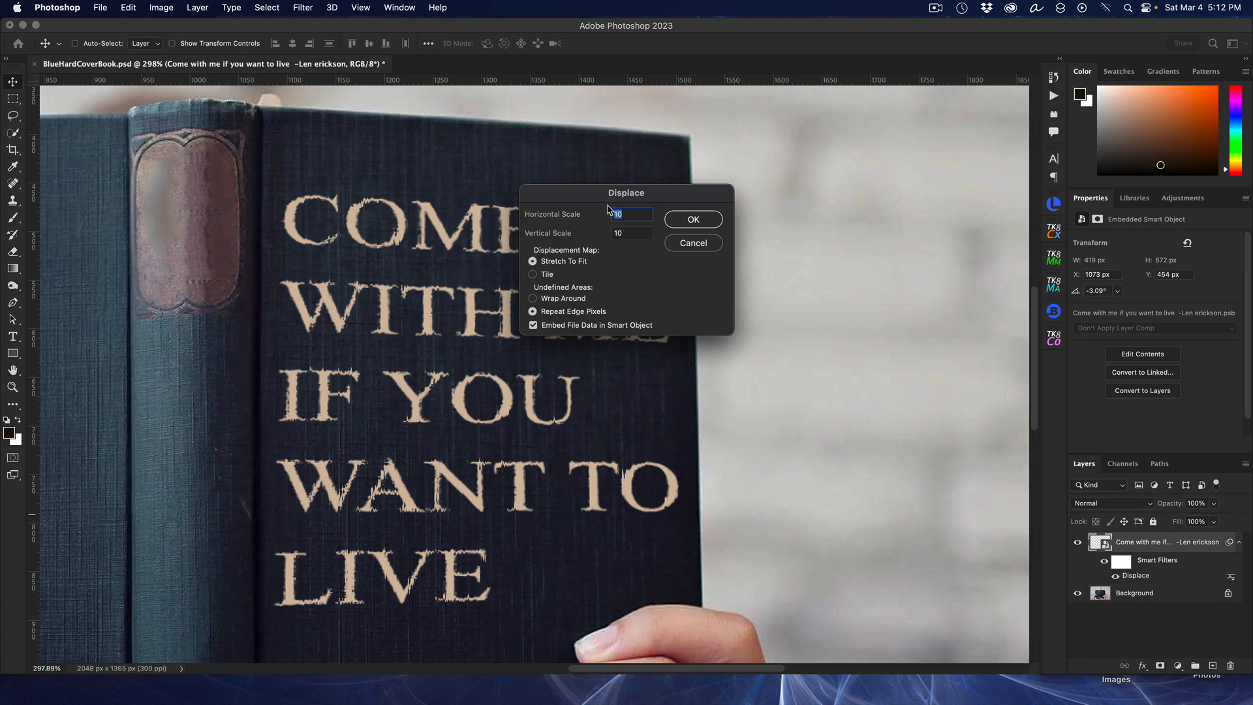
text(5)
key(Tab)
text(5)
click(694, 220)
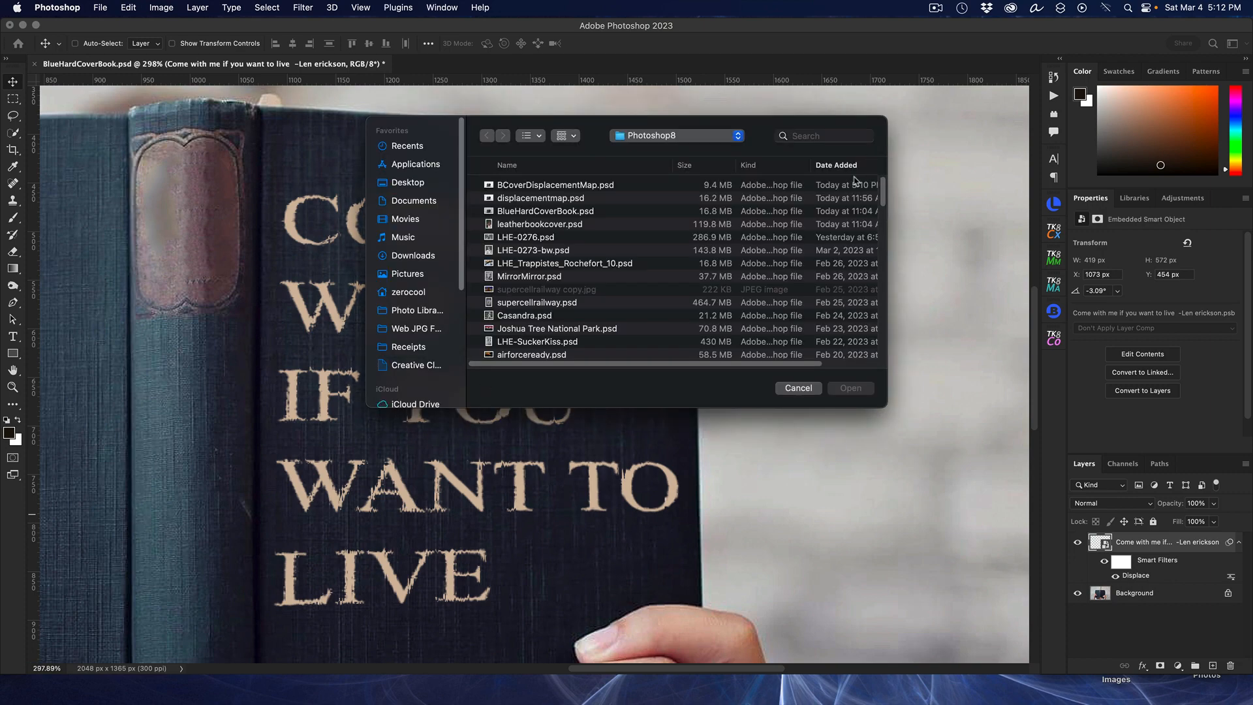
click(599, 186)
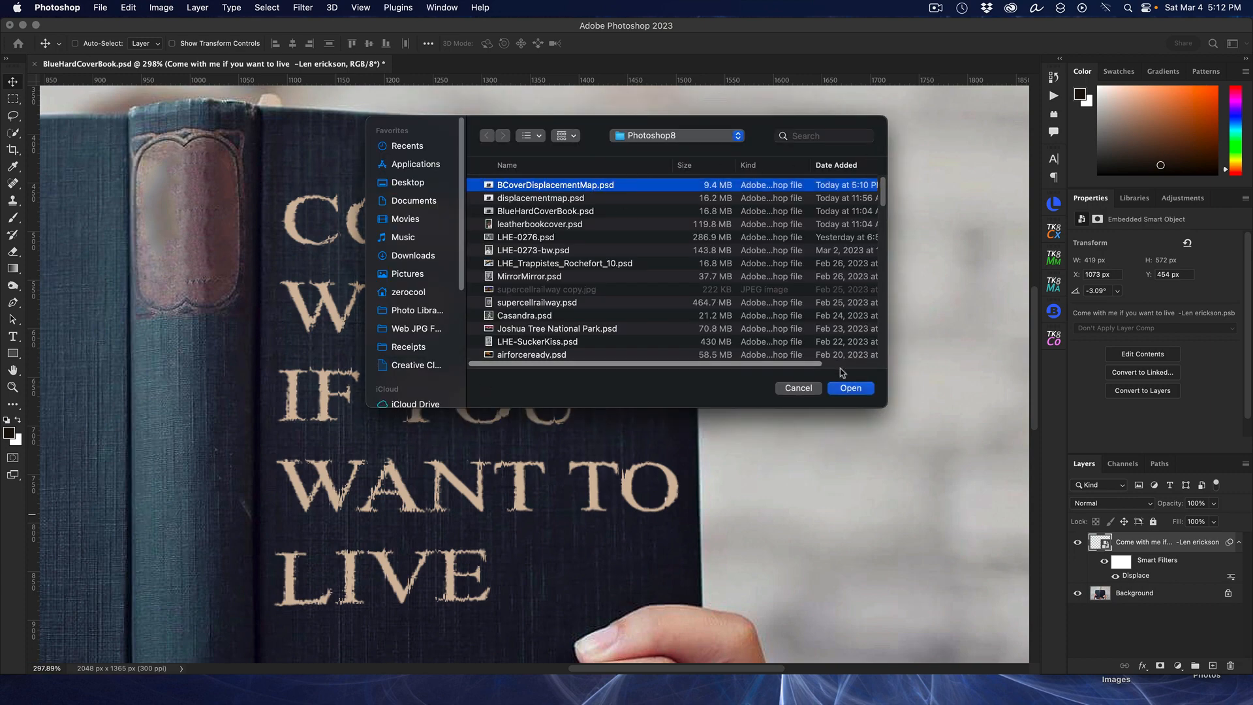
click(849, 389)
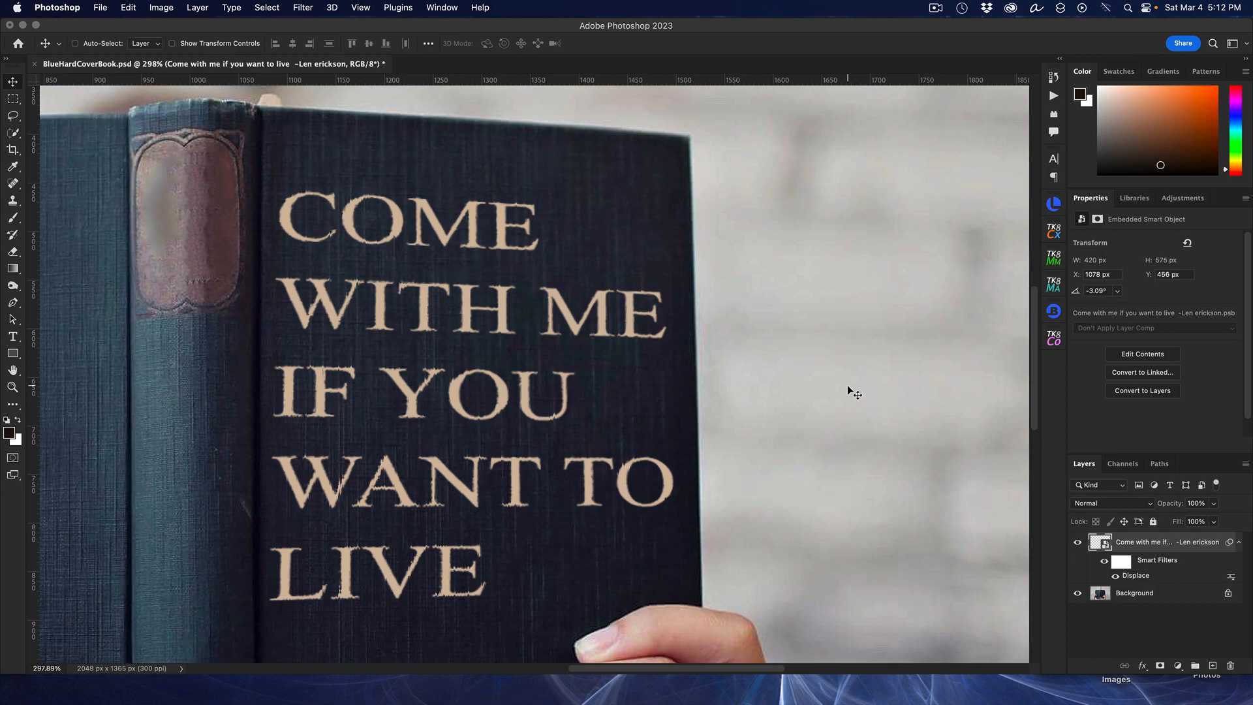
Step: Zoom in to inspect the displaced quote text on the cover
scroll(503, 359, up, 5)
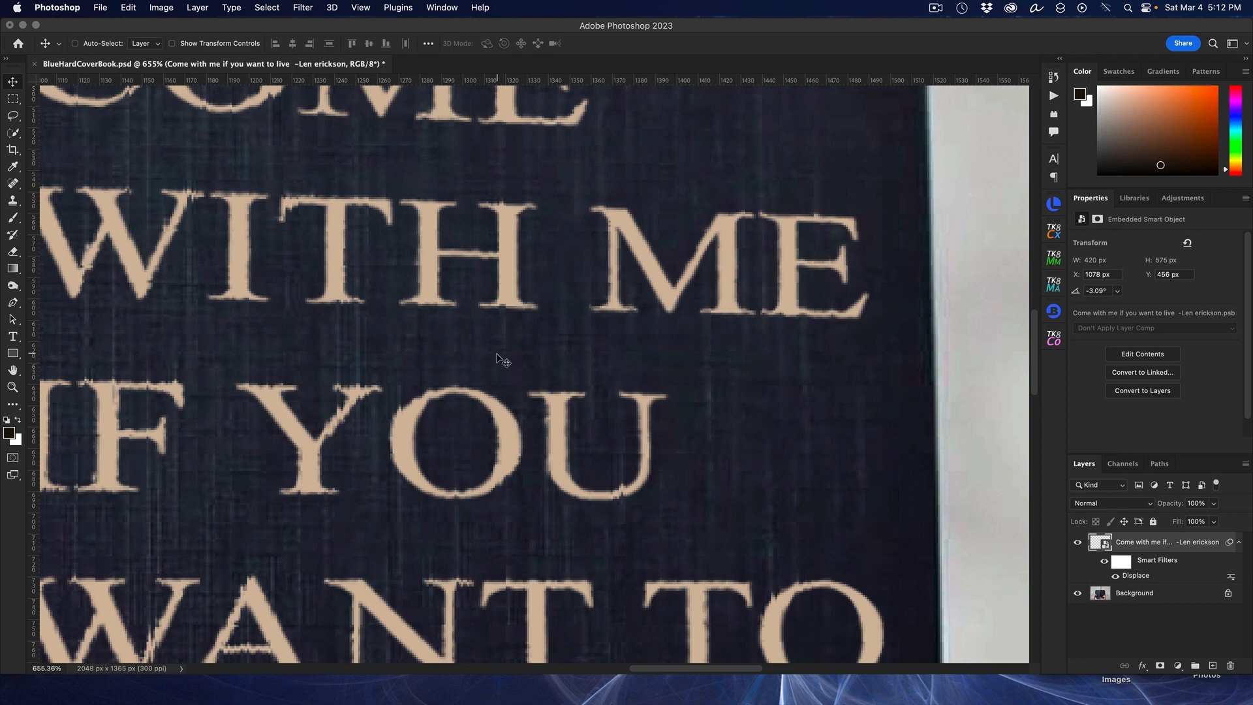
scroll(502, 359, down, 3)
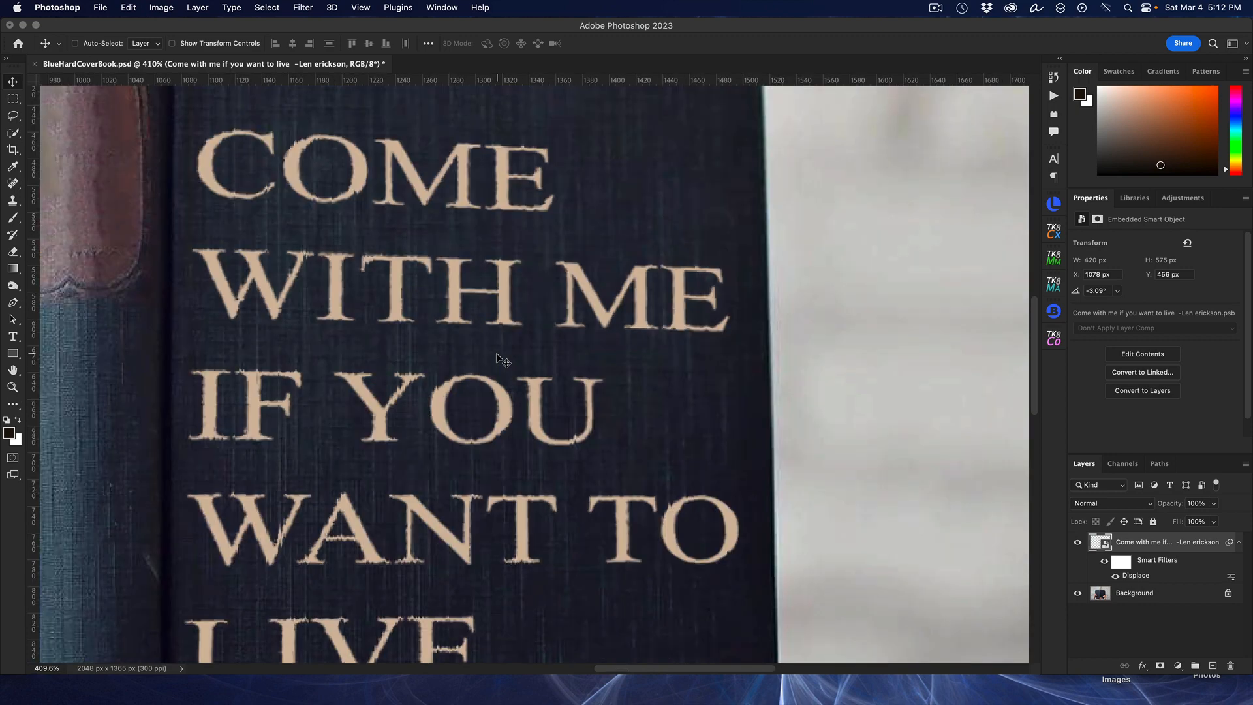
scroll(503, 359, down, 2)
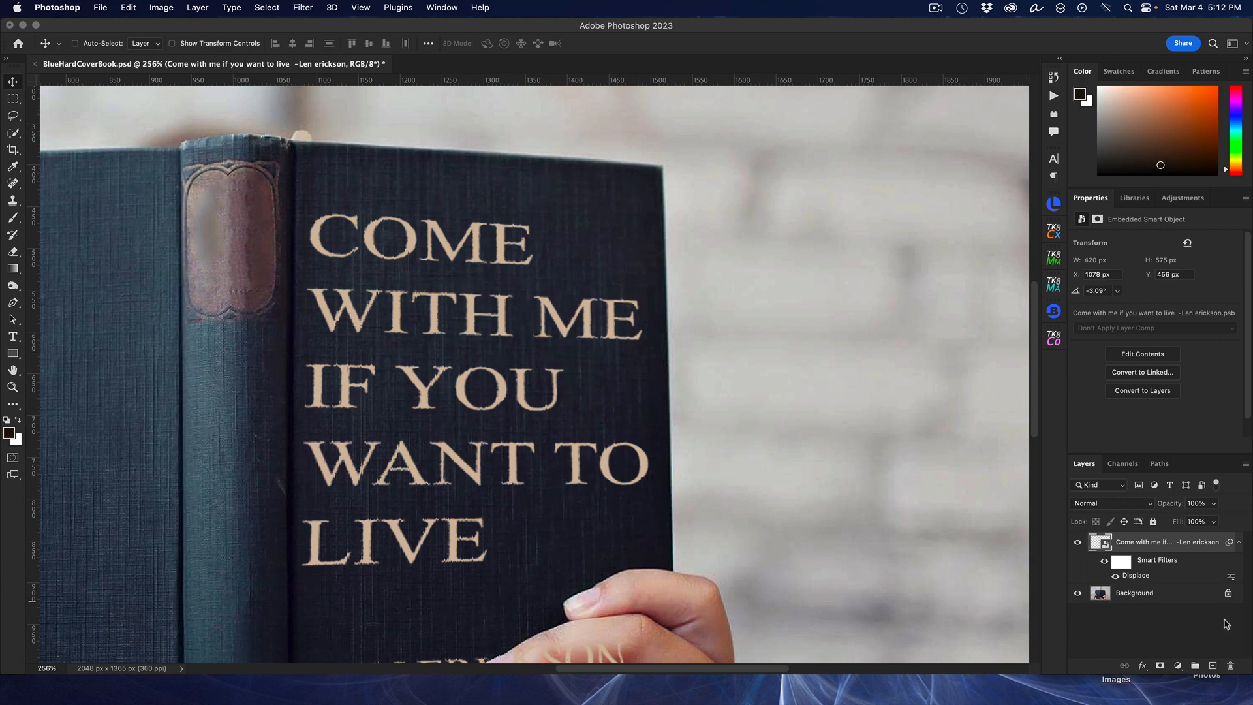
Step: Edit the Displace smart filter to horizontal and vertical scale 2, reselecting BCoverDisplacementMap.psd as the map
double_click(1132, 576)
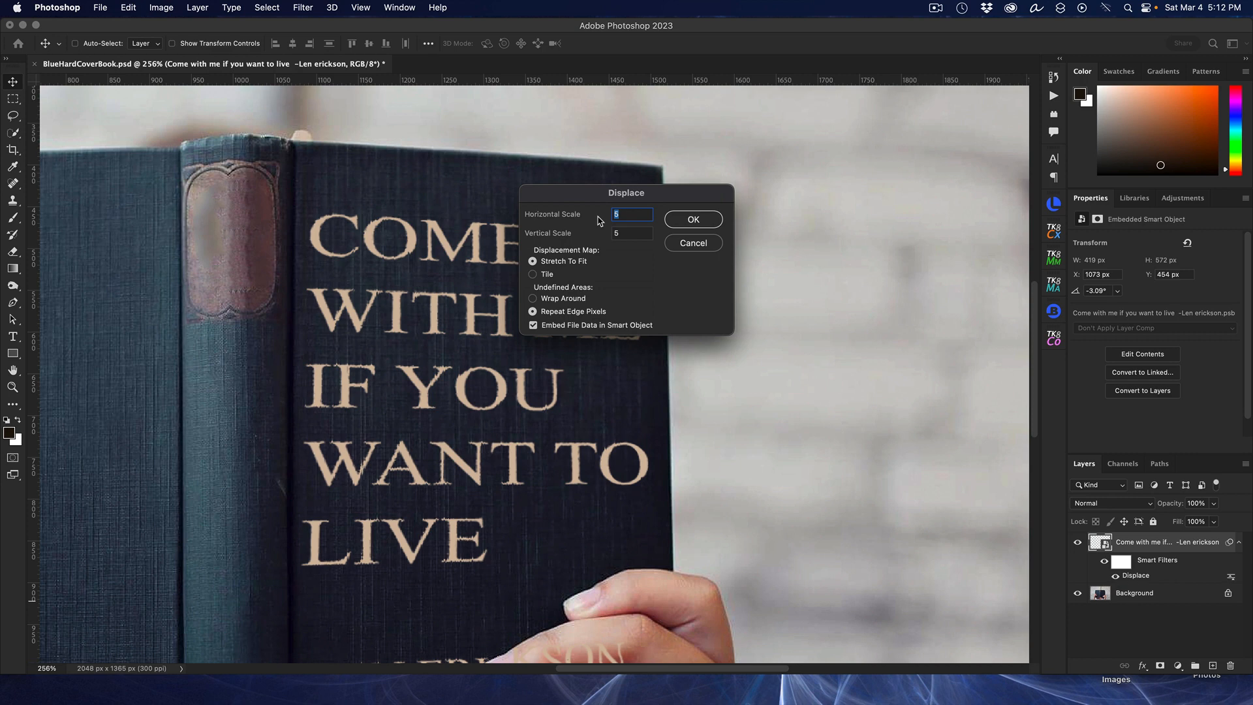
text(2)
key(Tab)
text(2)
click(693, 221)
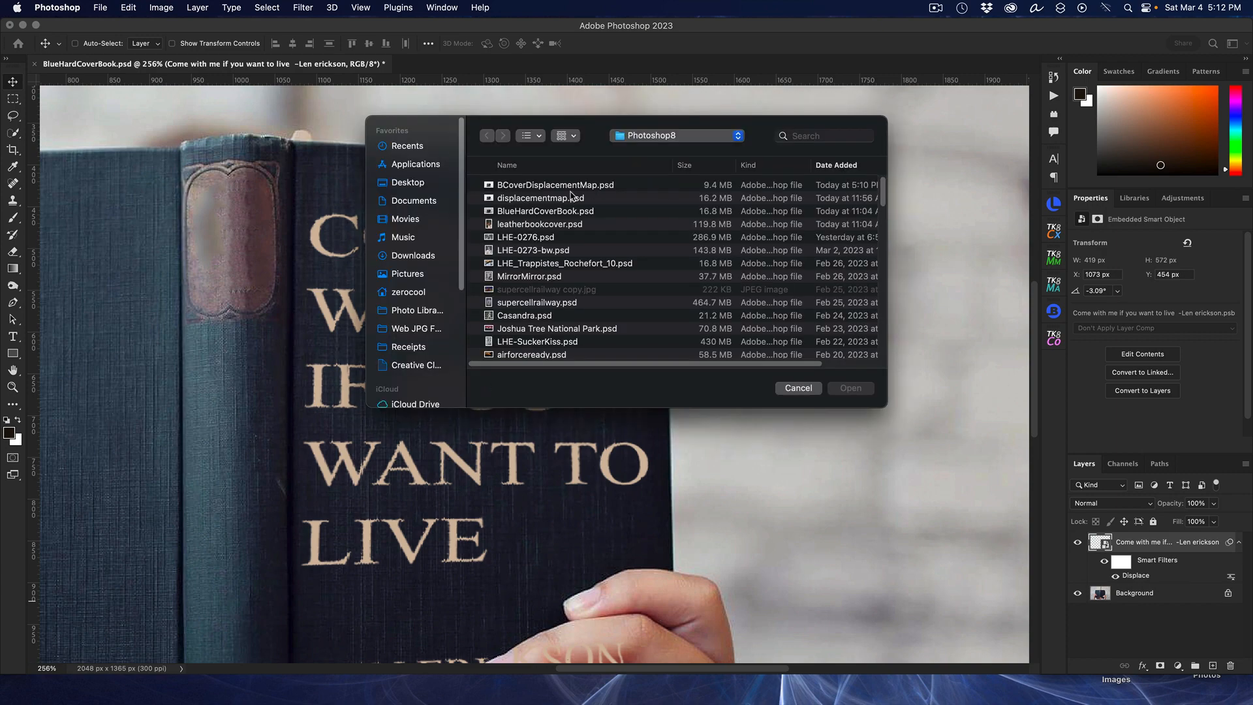
click(562, 187)
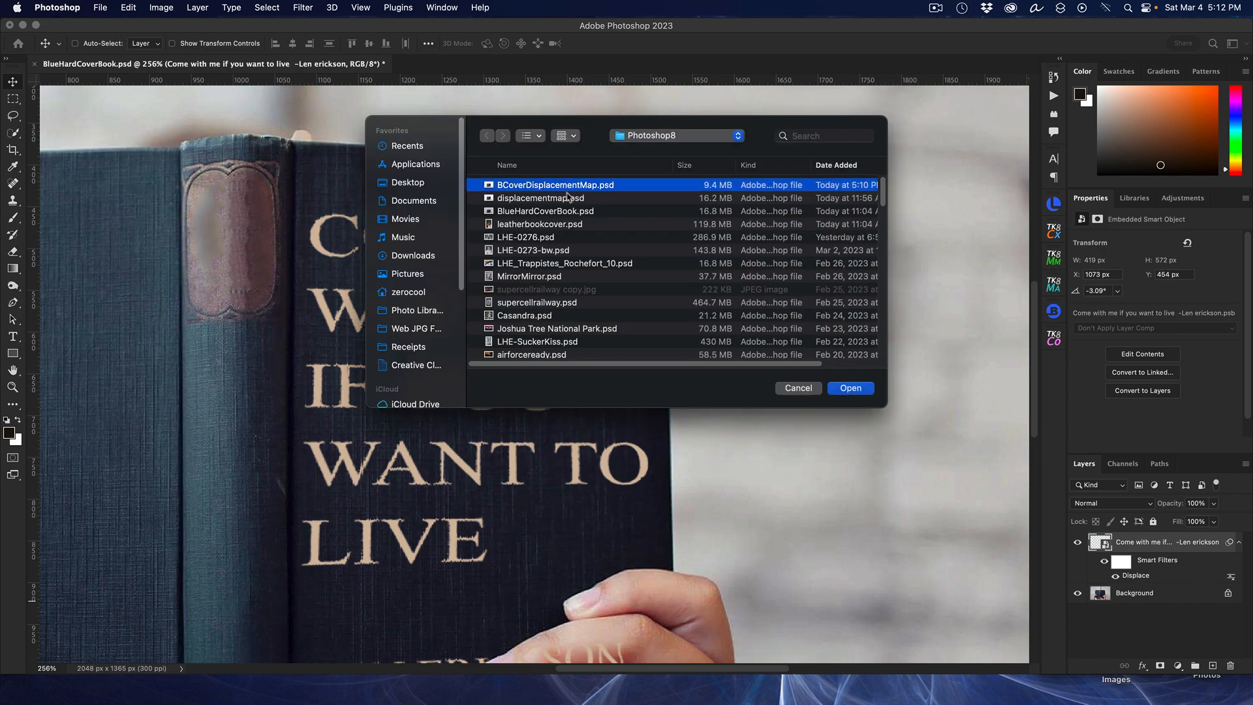
click(836, 389)
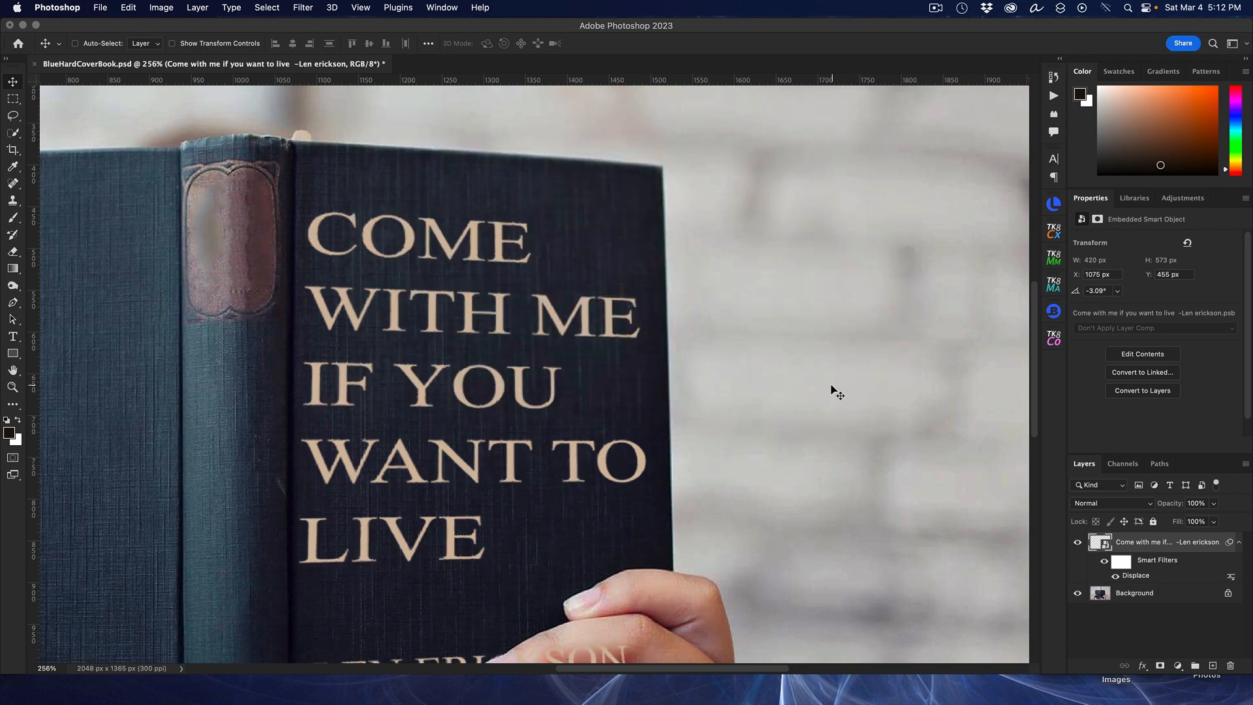
Step: Edit the Displace smart filter to horizontal and vertical scale 3, reselecting BCoverDisplacementMap.psd as the map
scroll(594, 330, up, 2)
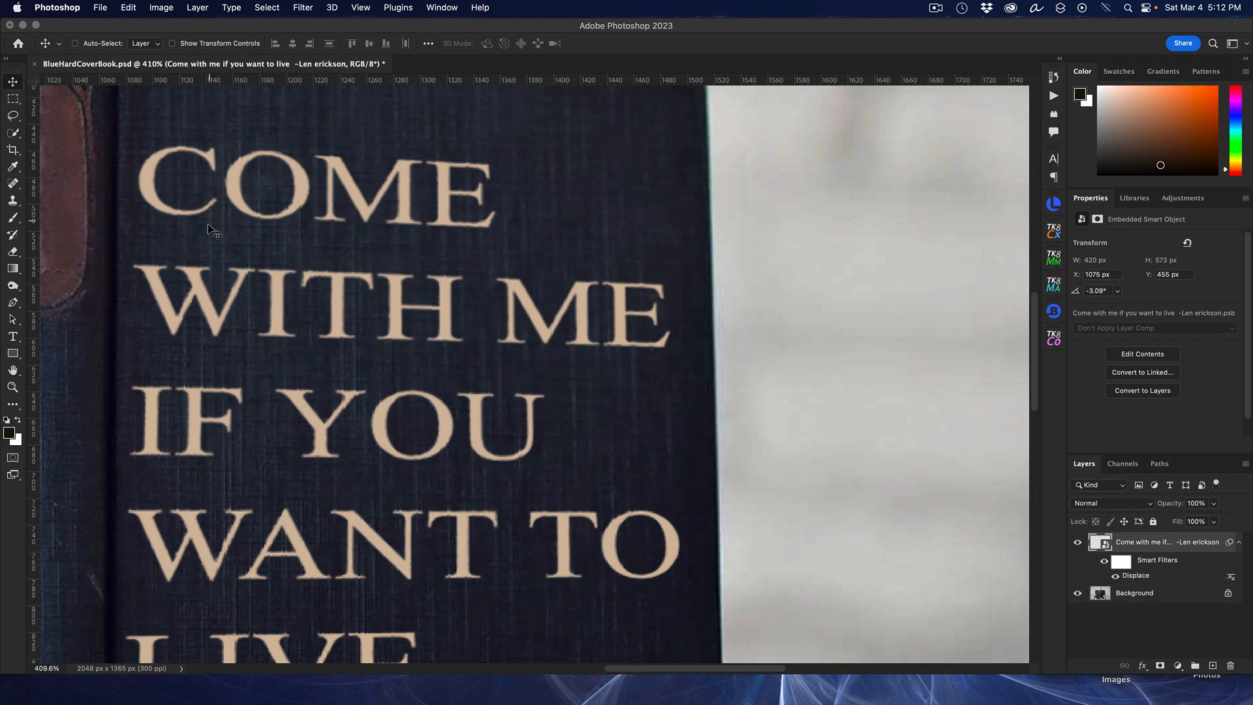
drag(651, 675, 608, 672)
scroll(654, 387, up, 2)
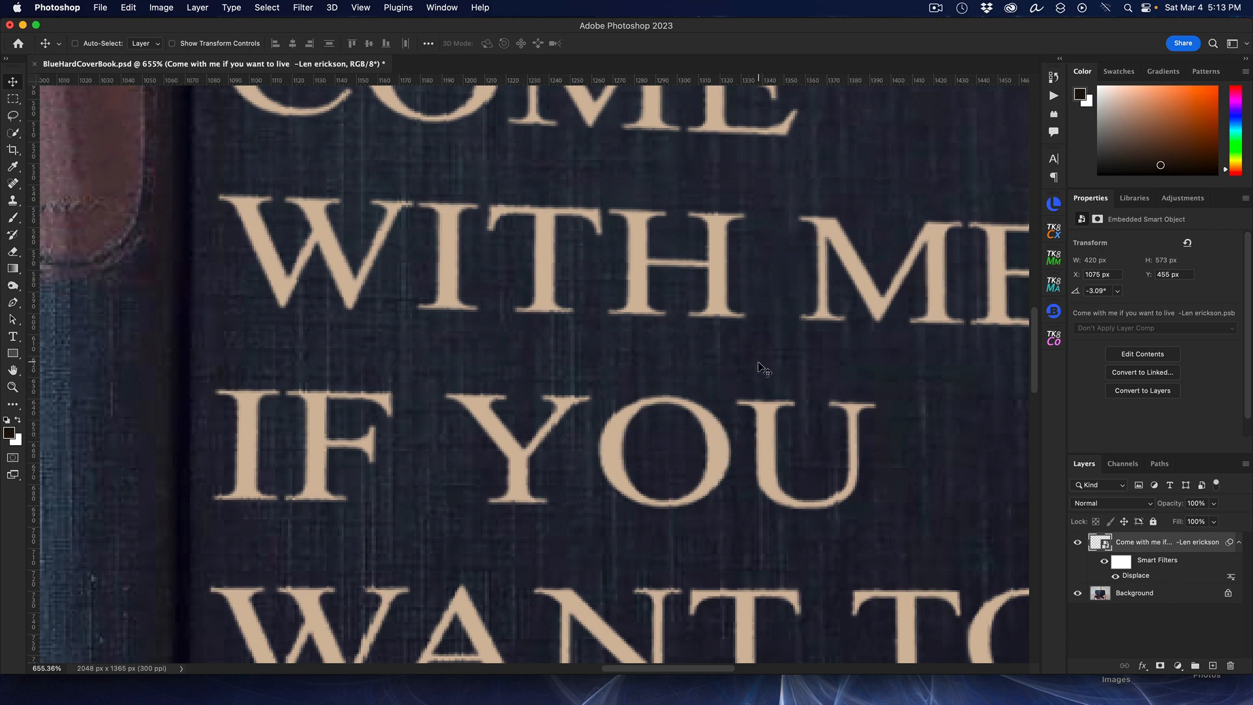
scroll(763, 369, down, 3)
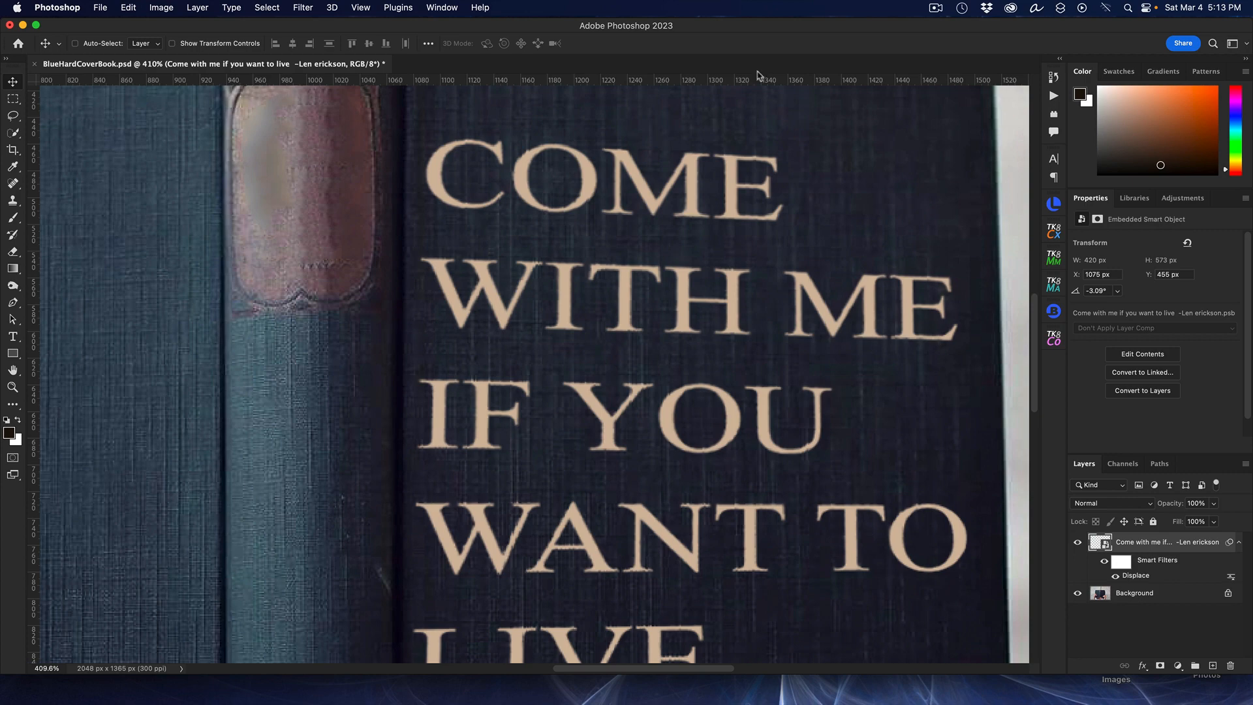
scroll(708, 235, down, 2)
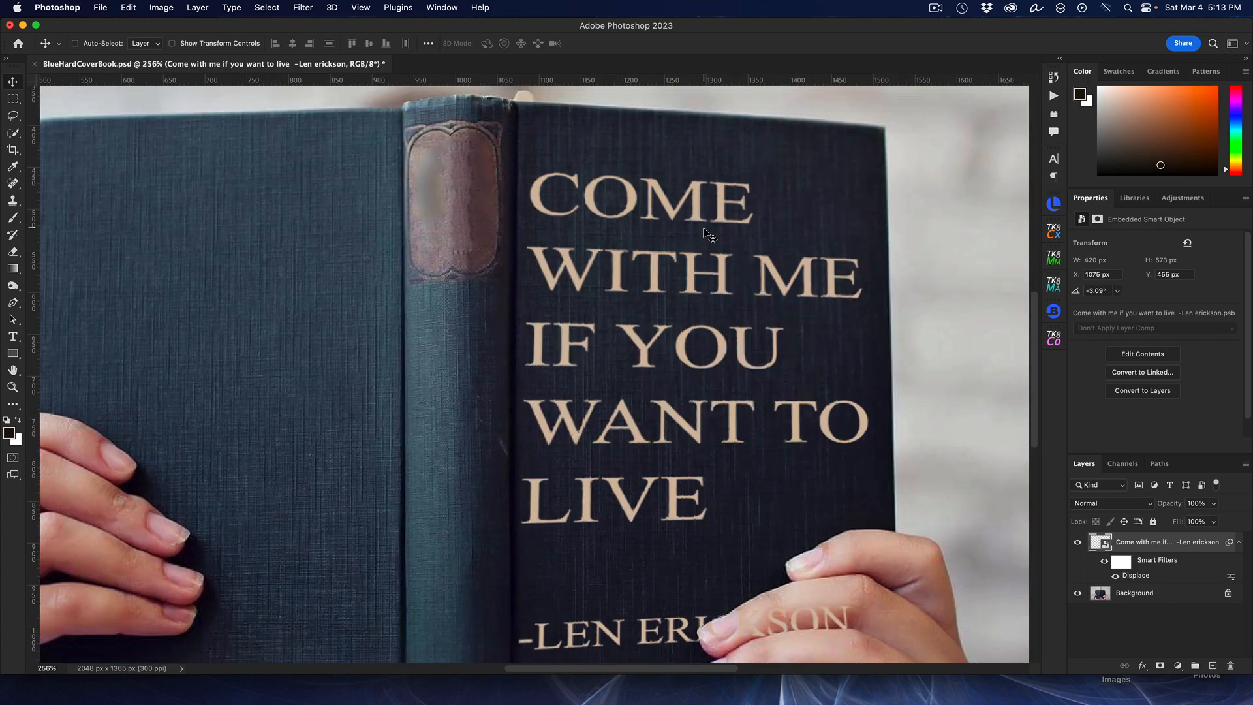
double_click(1139, 577)
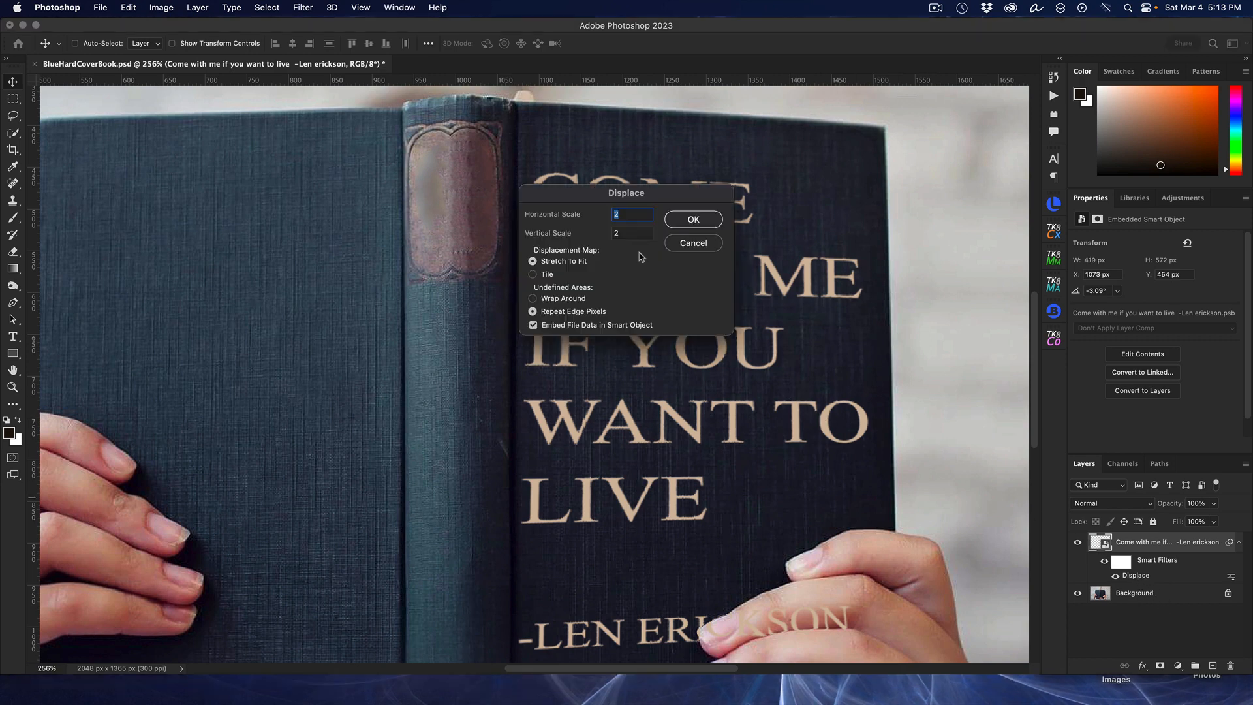
text(3)
key(Tab)
text(3)
click(694, 219)
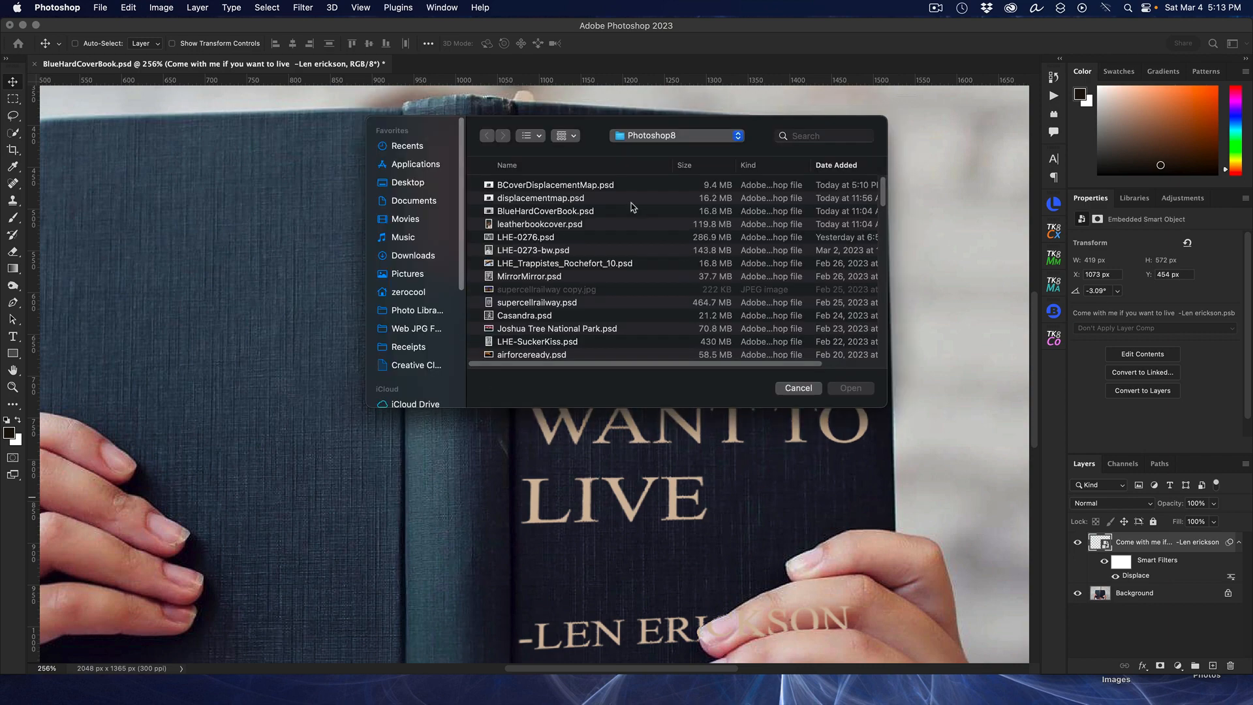
click(596, 185)
click(857, 389)
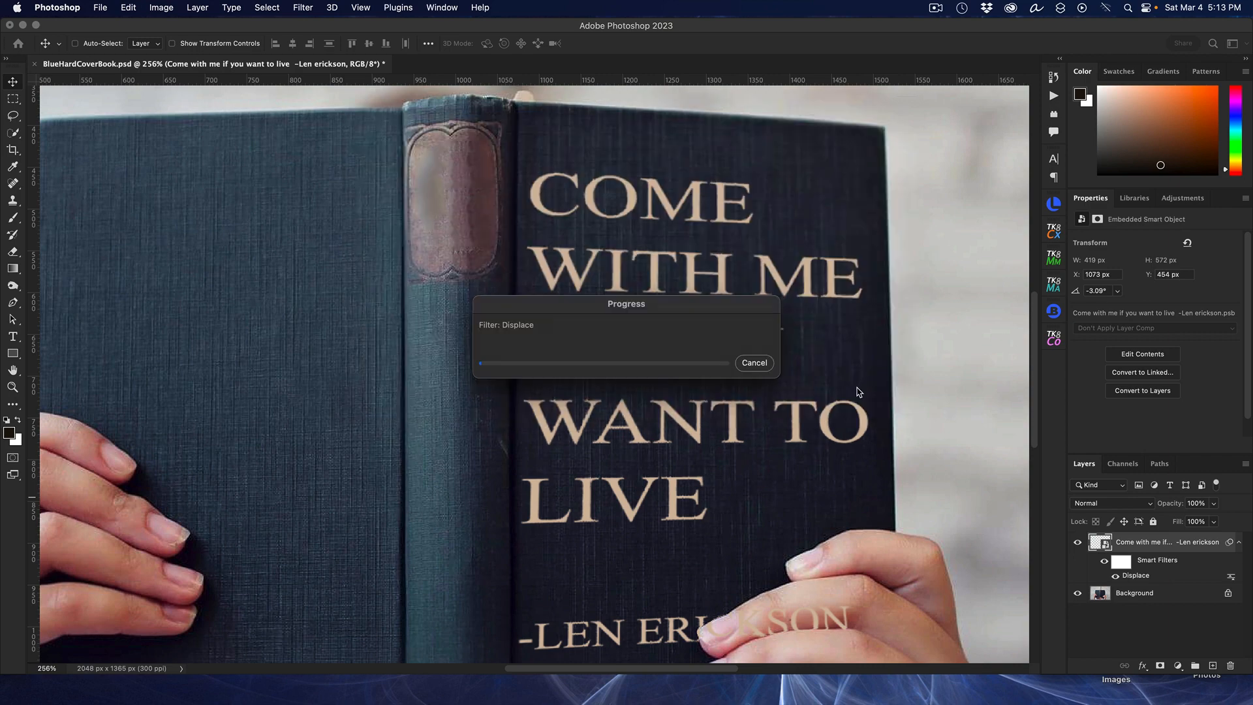
Step: Zoom in and out across the cover to inspect the displaced quote lettering
scroll(785, 363, up, 10)
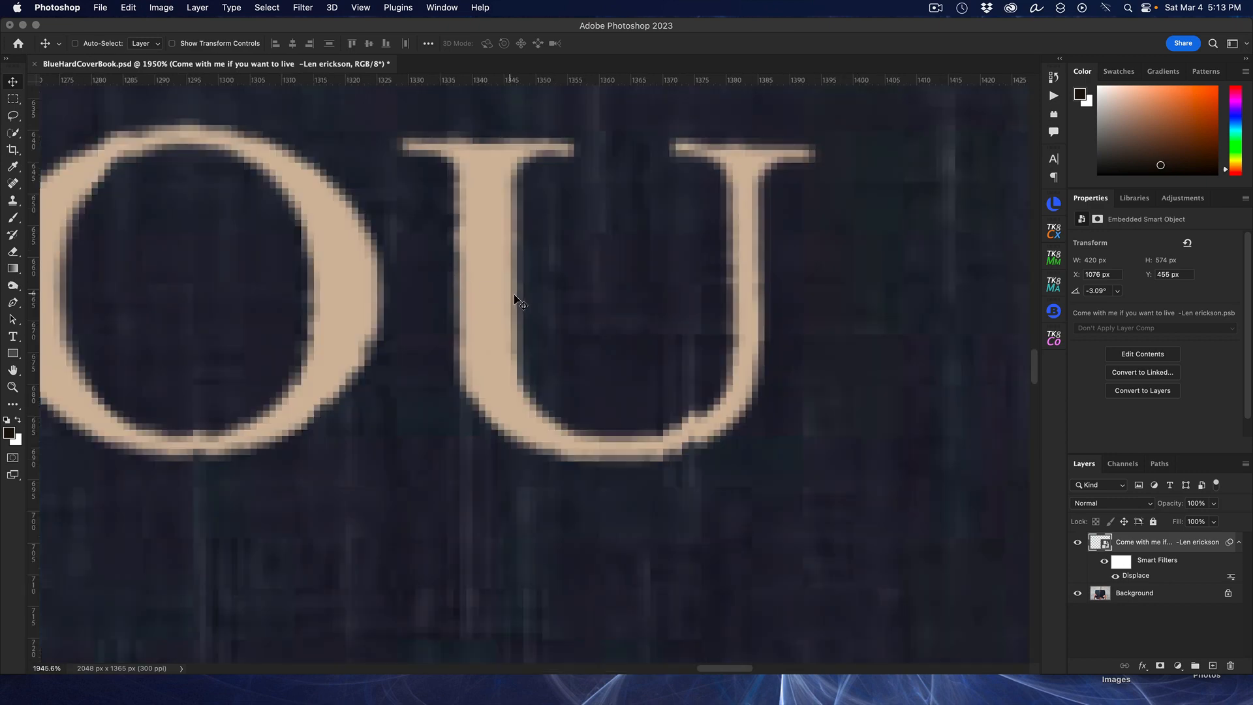
scroll(824, 376, left, 3)
scroll(823, 377, down, 6)
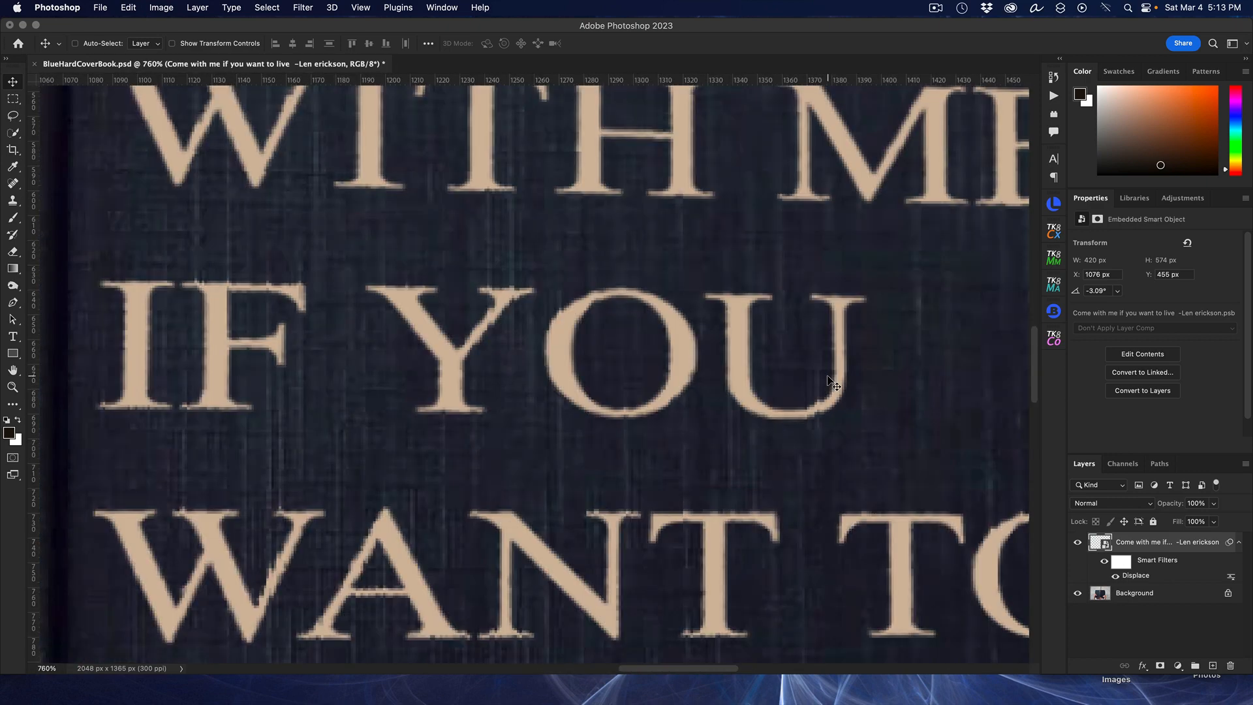
scroll(830, 382, down, 2)
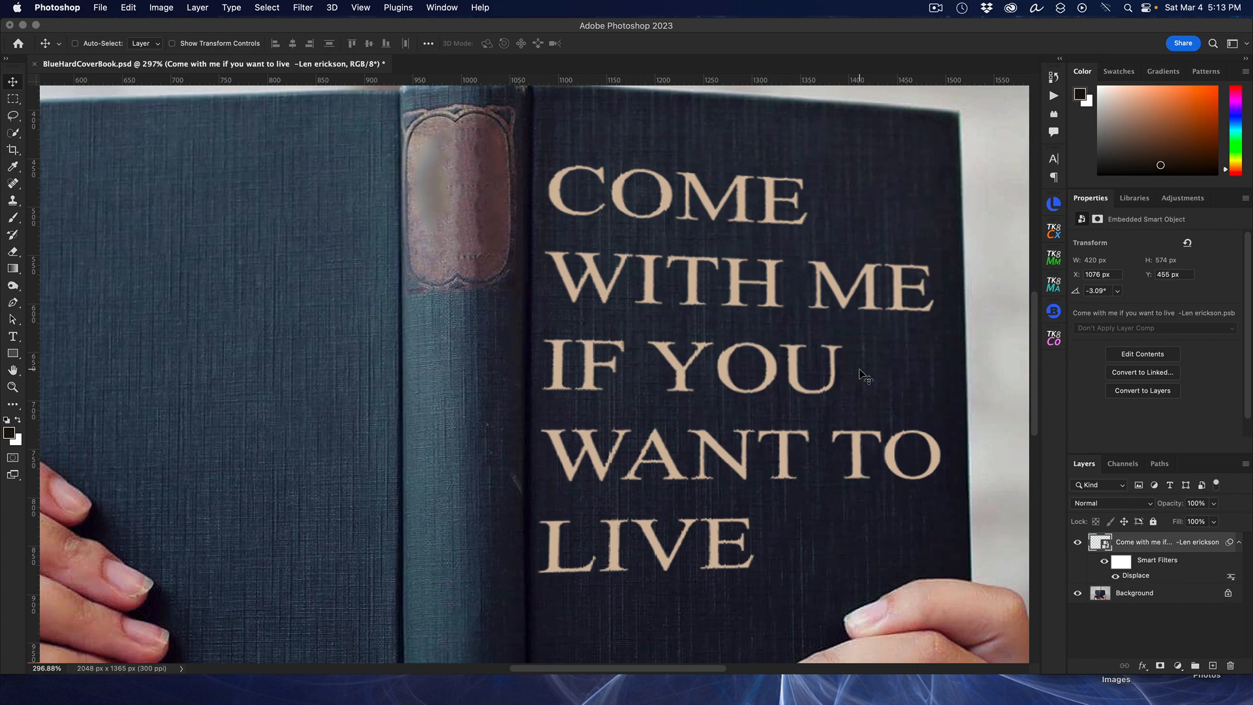
scroll(757, 322, down, 2)
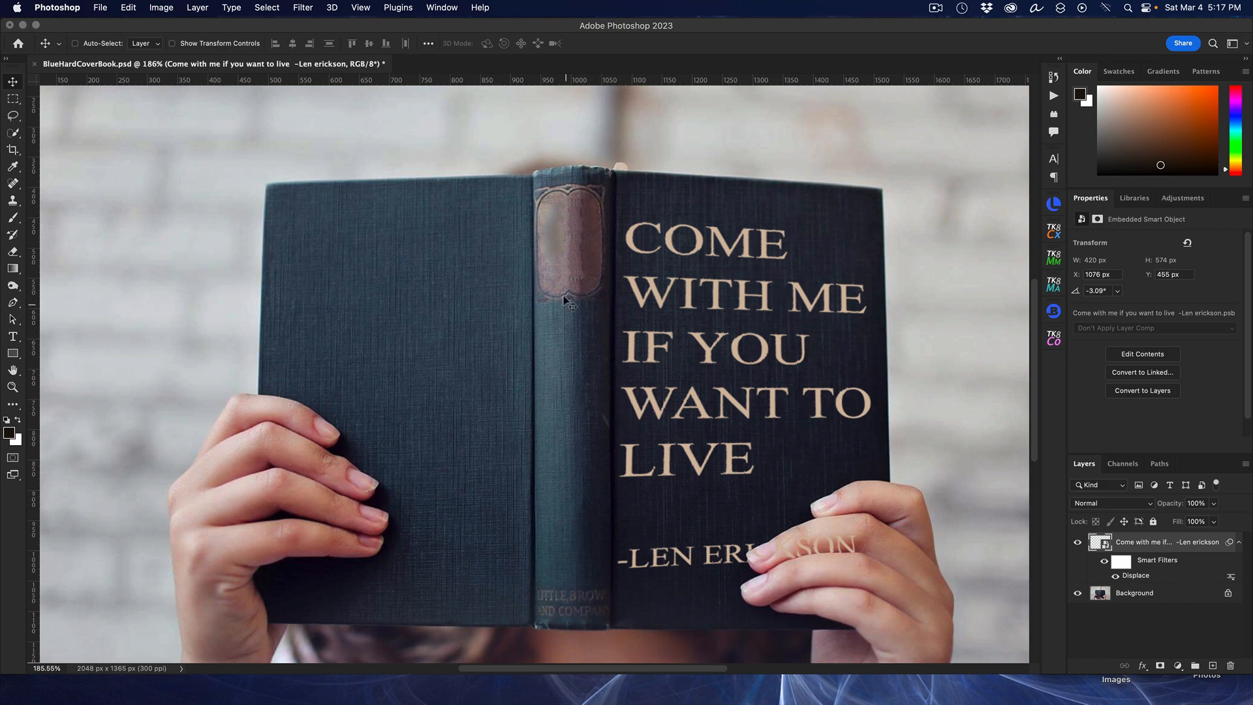
scroll(573, 311, up, 5)
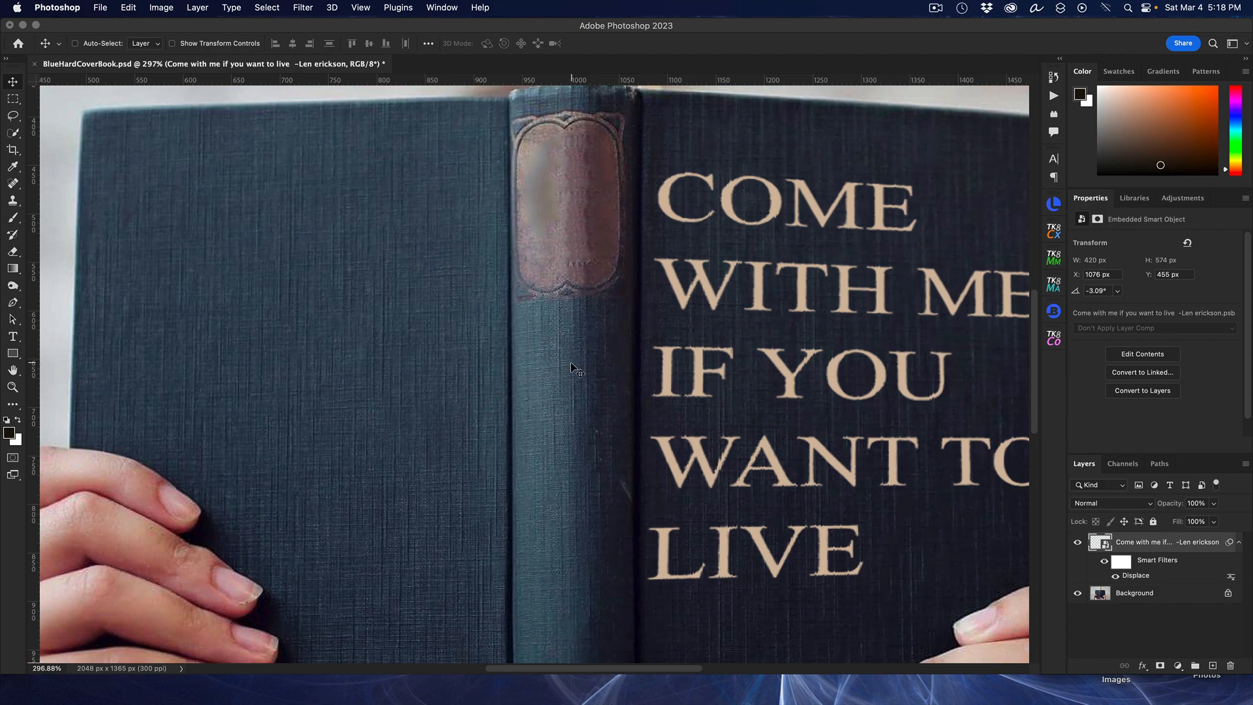
scroll(731, 554, down, 3)
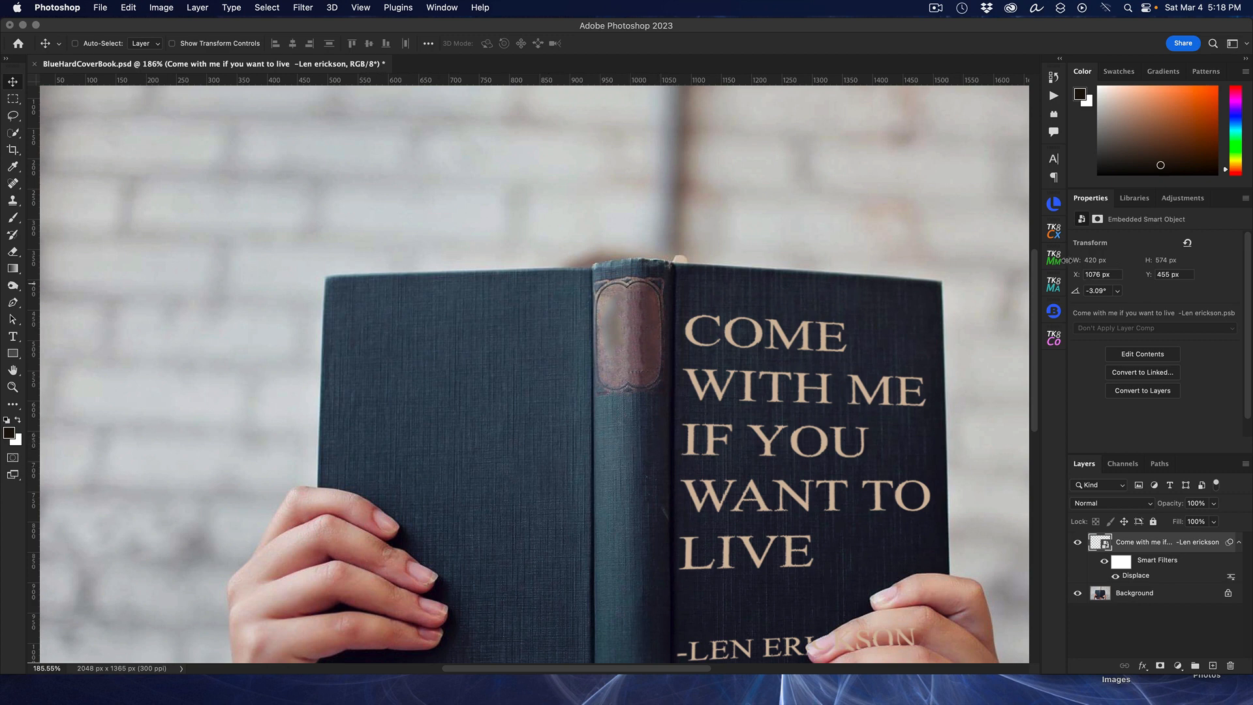
drag(1033, 281, 1039, 332)
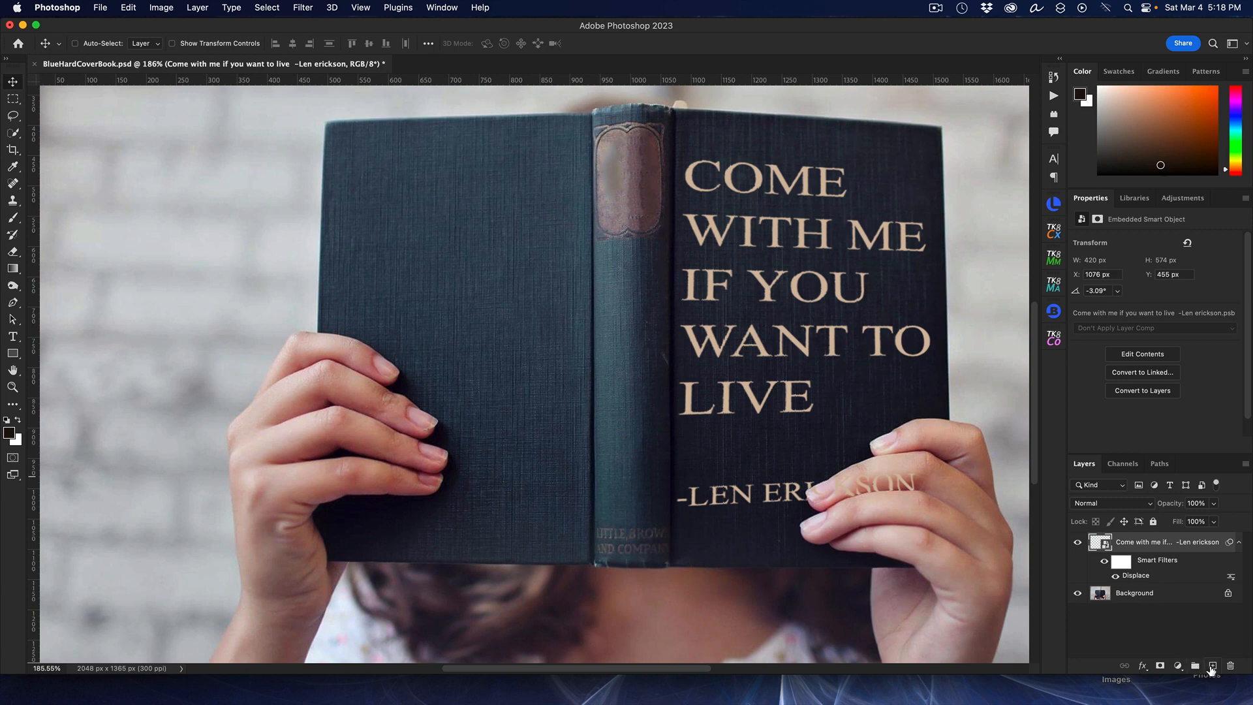
Step: Add two new empty layers above the quote and name them Highlight and shadow
click(1213, 665)
click(1212, 666)
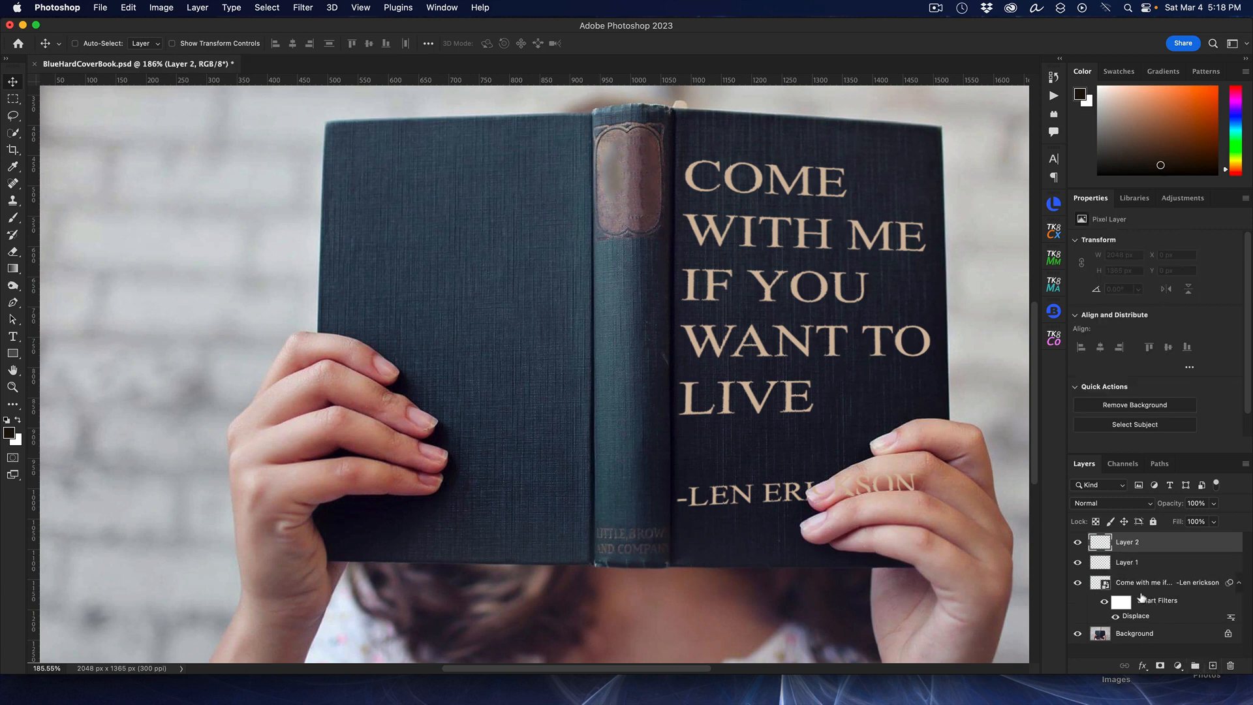
double_click(1141, 562)
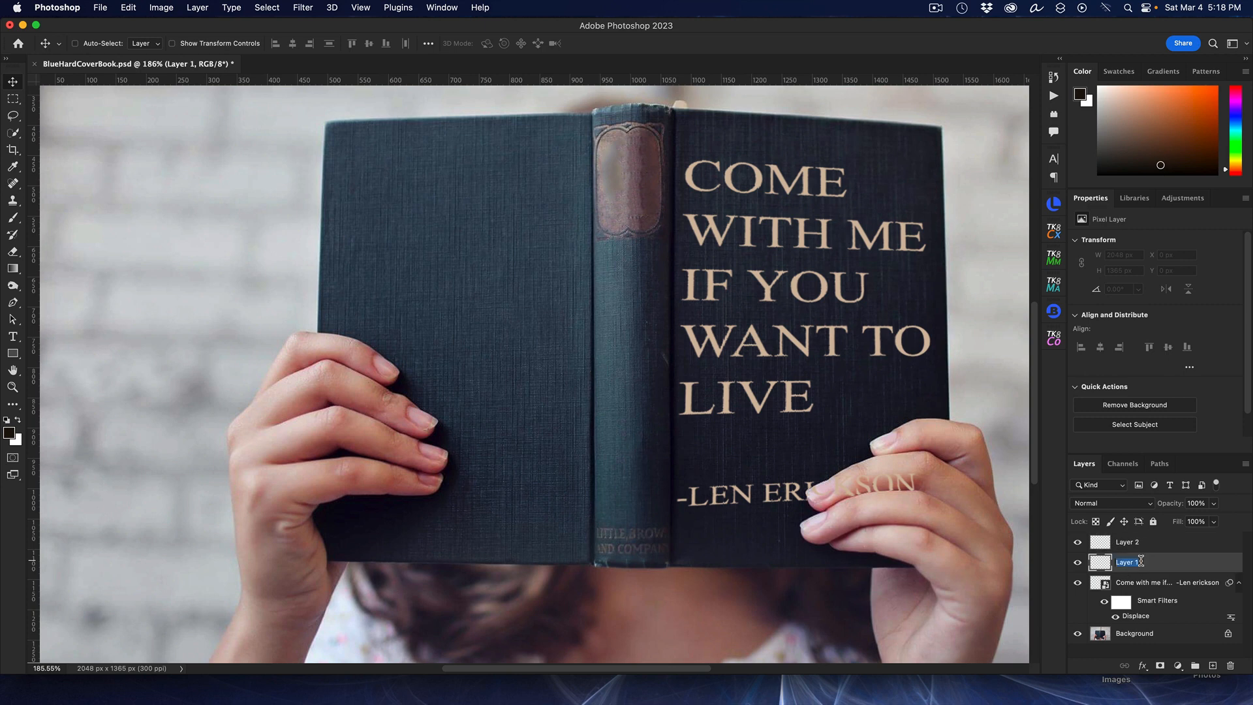
text(Highlight)
double_click(1136, 543)
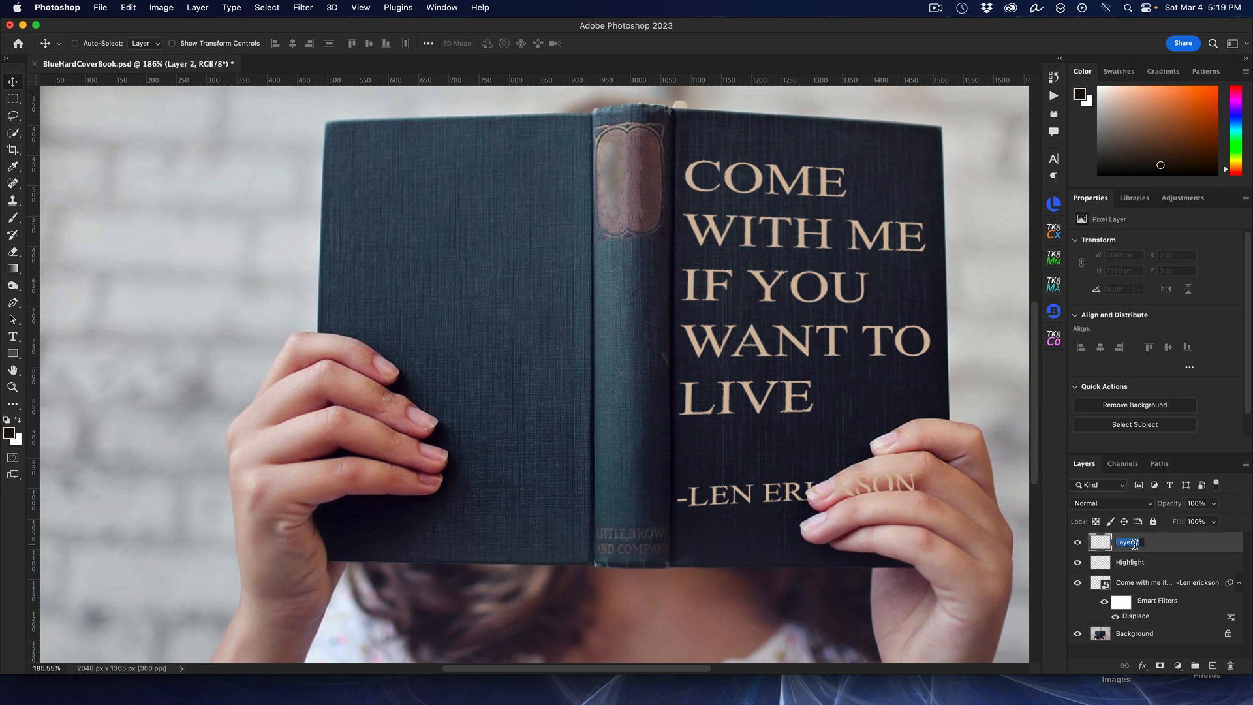
text(shadow)
key(Return)
Step: Select the Highlight layer and set up the Brush tool with reduced hardness and 28% flow
click(1147, 563)
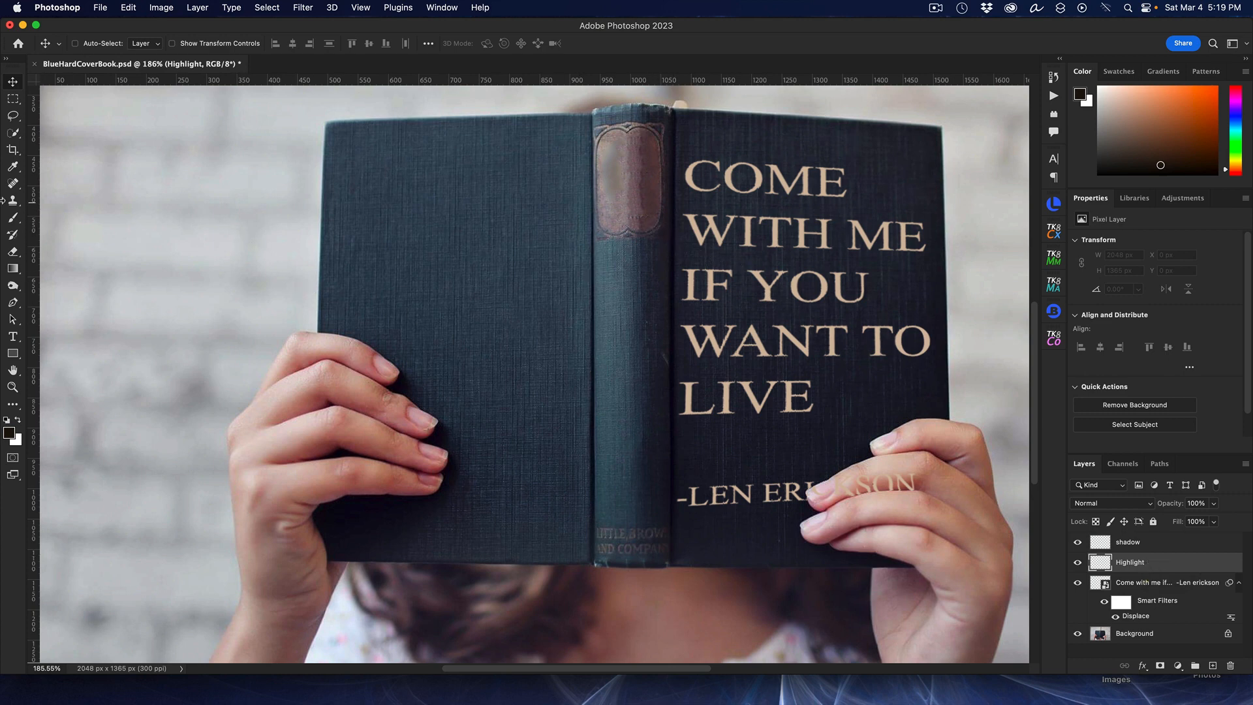
click(13, 219)
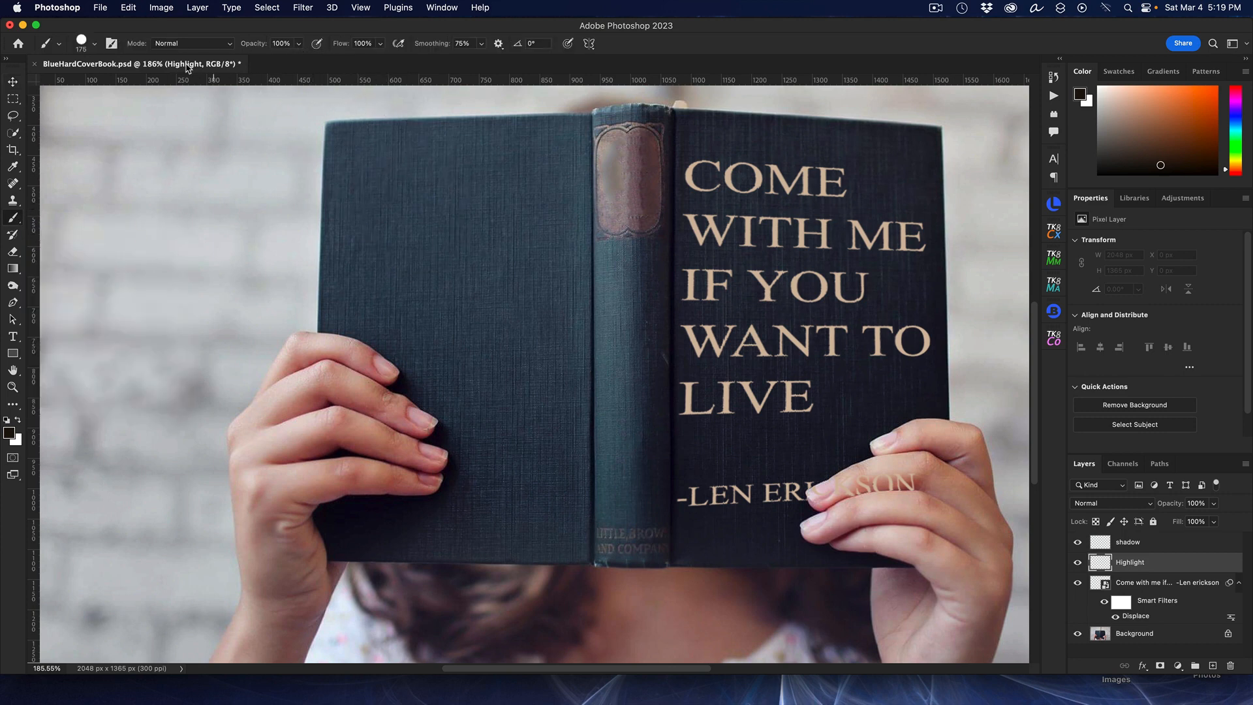
click(95, 42)
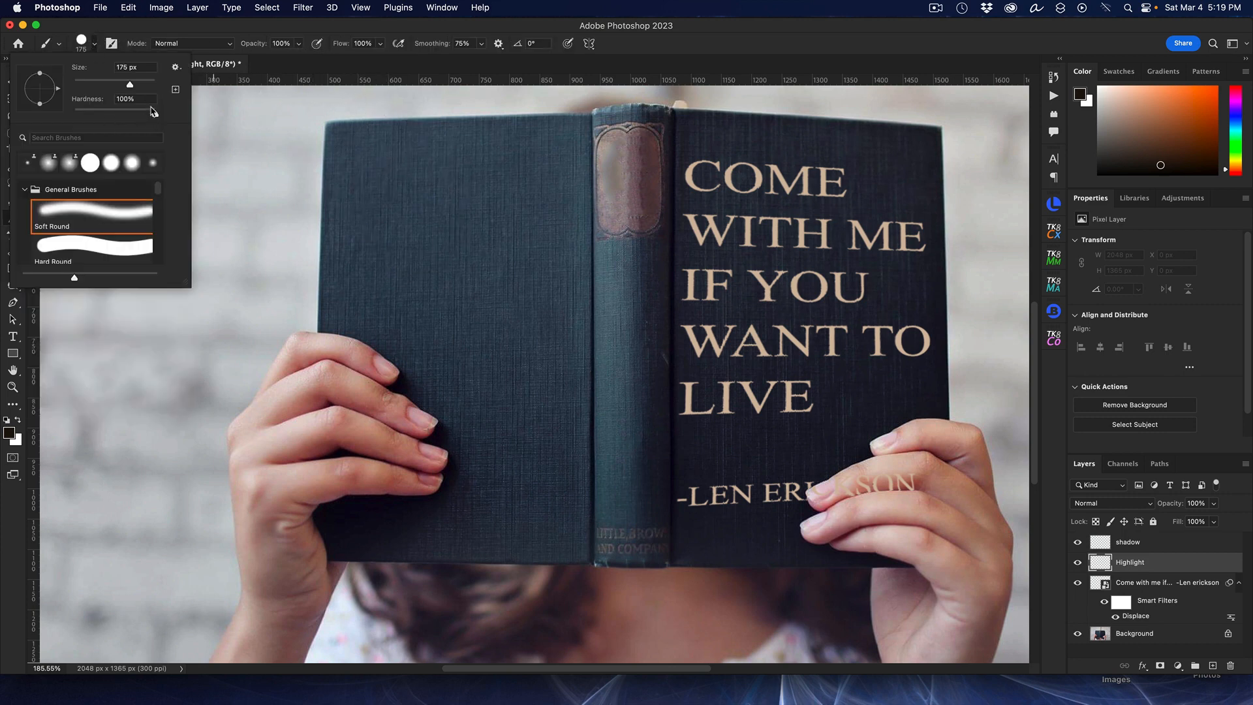
drag(157, 116, 74, 113)
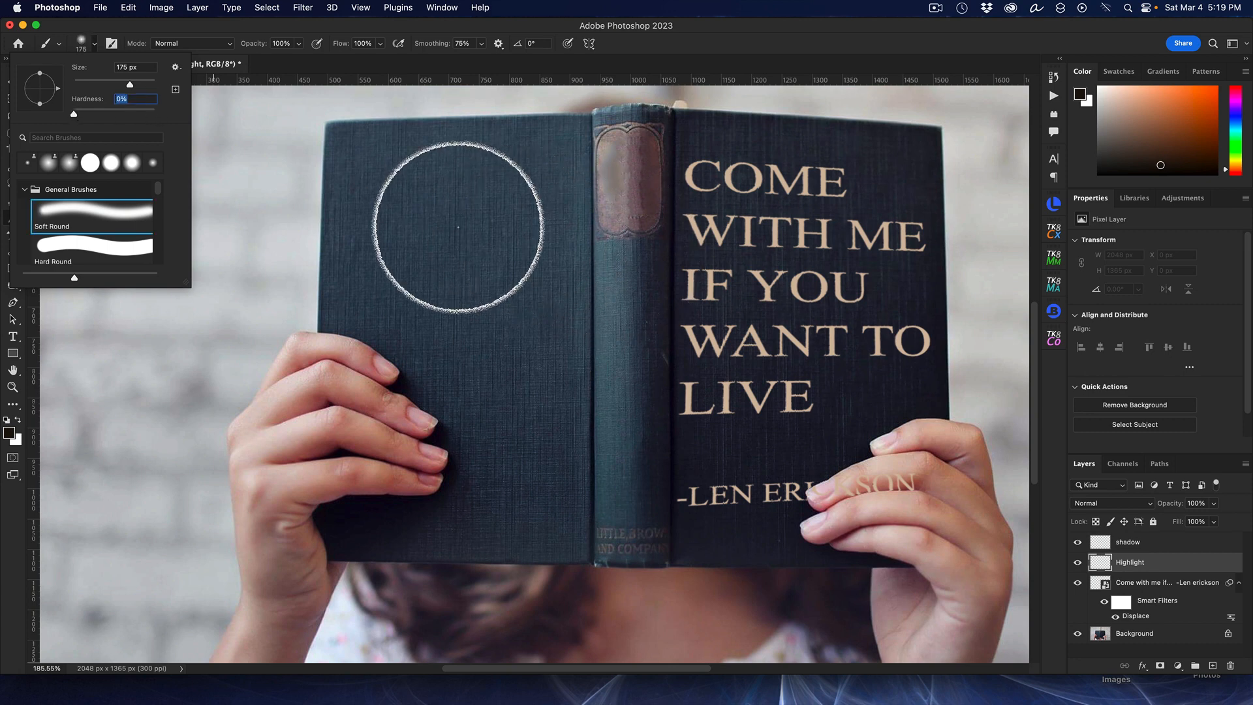
click(737, 36)
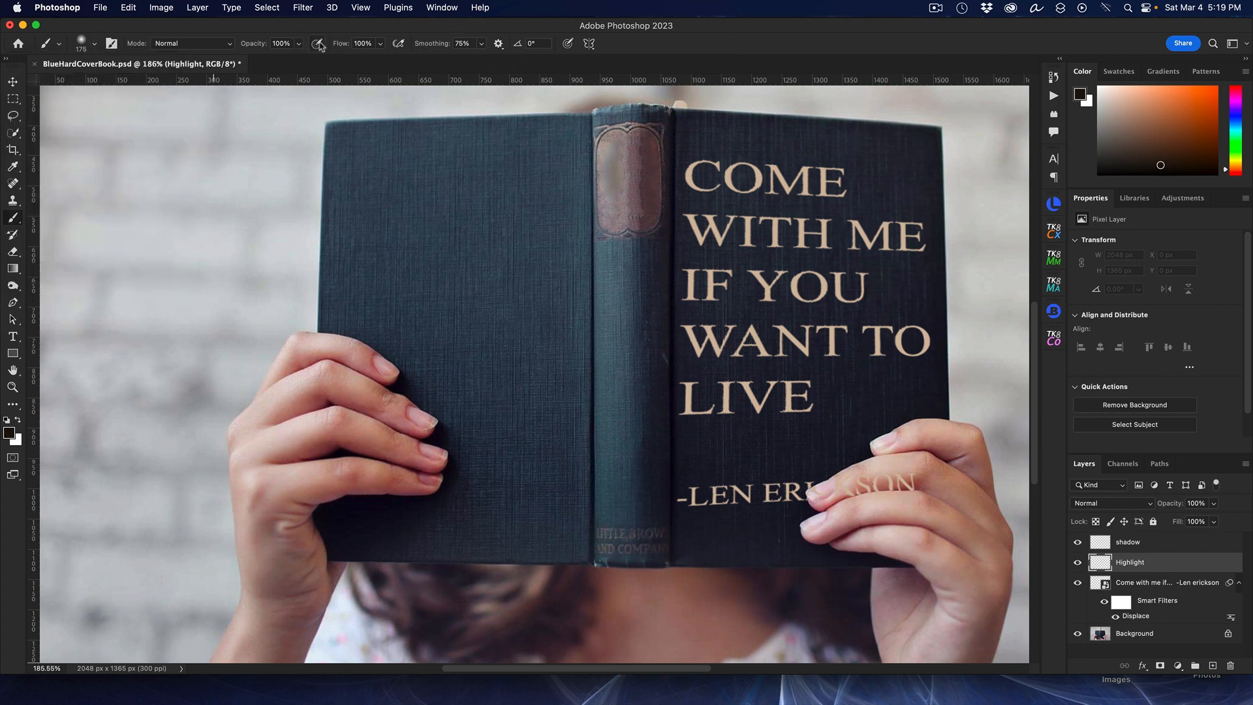
mouse_move(351, 46)
mouse_down()
mouse_move(304, 57)
mouse_move(339, 46)
mouse_up()
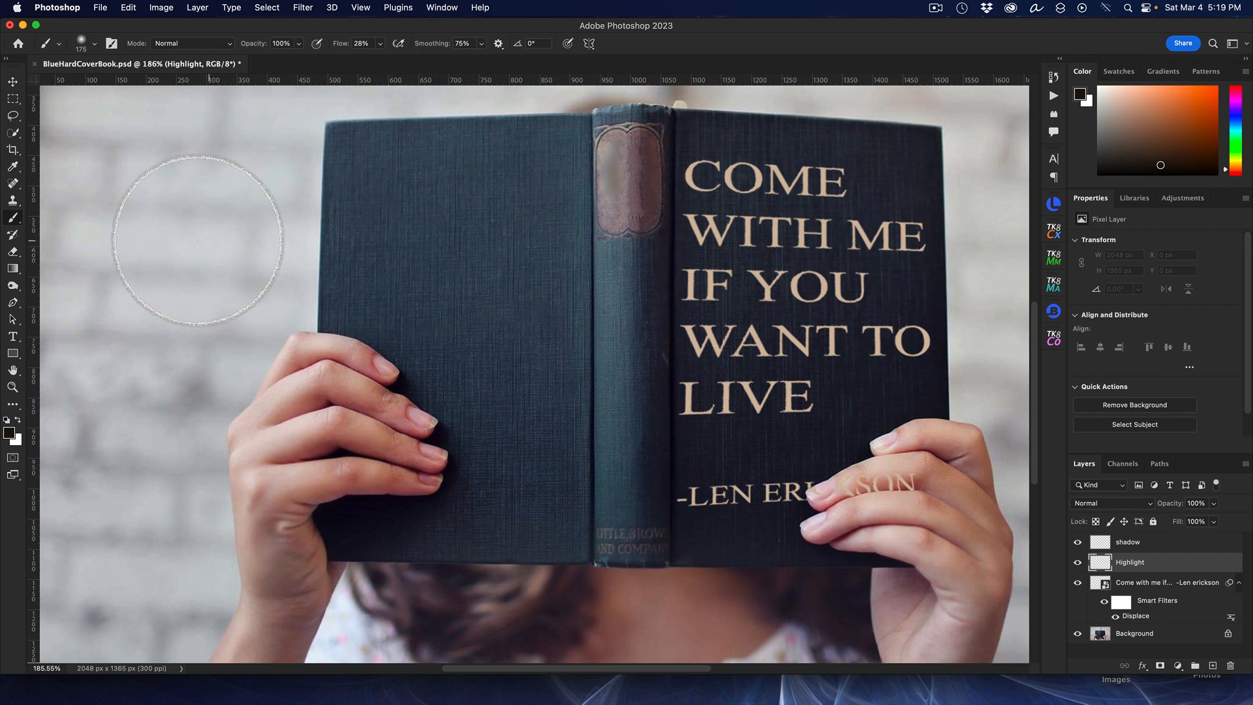
Step: Sample the spine label's colour and paint a soft 175 px highlight stroke across the top of the quote
click(20, 168)
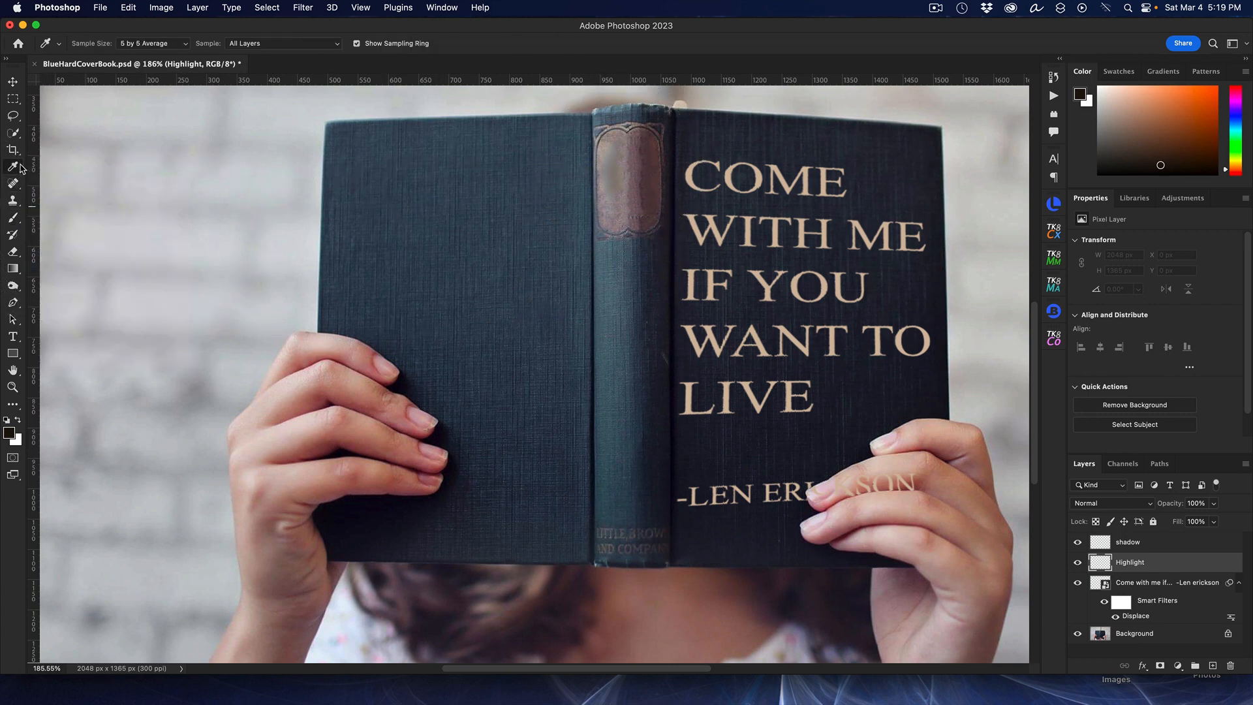
click(610, 151)
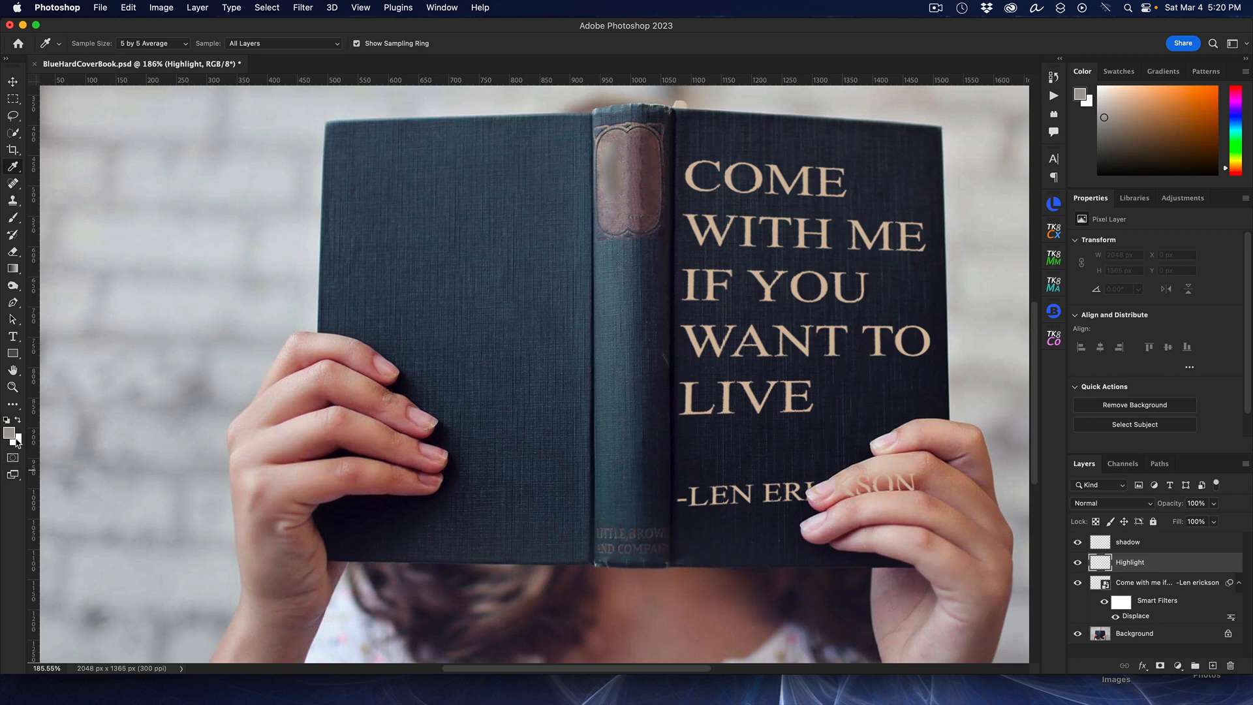
click(10, 218)
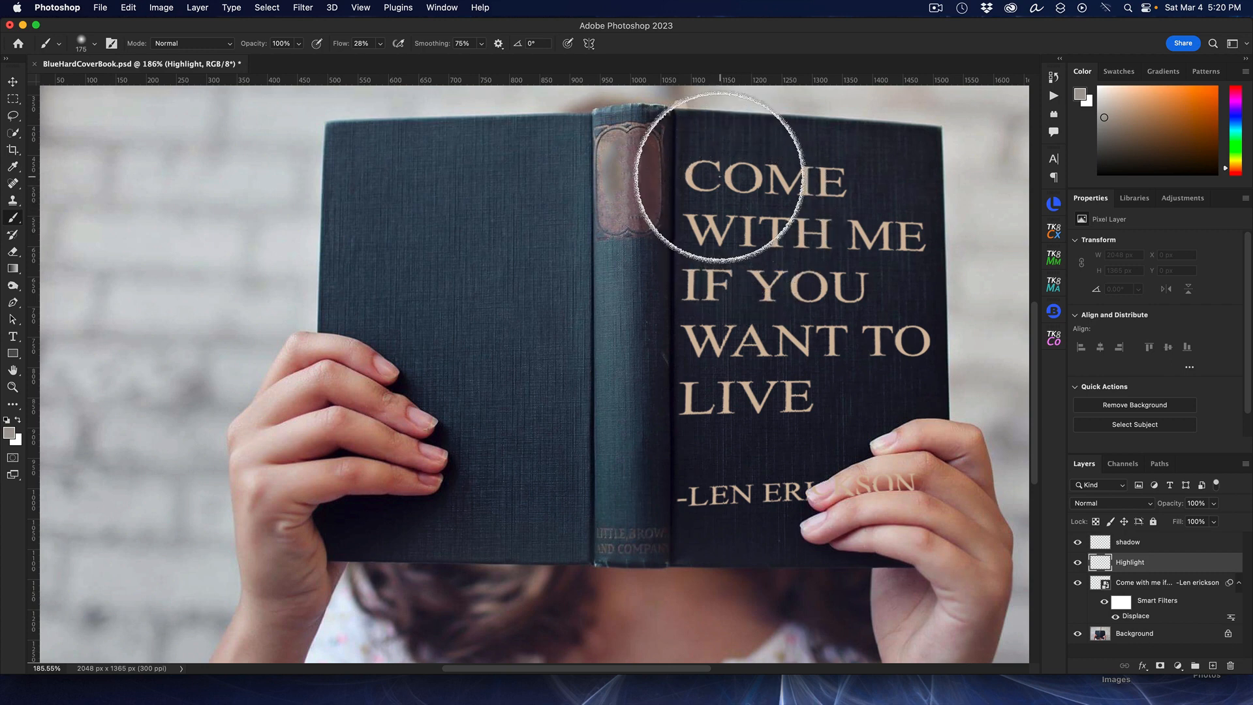
mouse_move(721, 163)
mouse_down()
mouse_move(701, 312)
mouse_move(702, 258)
mouse_move(713, 203)
mouse_move(710, 417)
mouse_move(768, 198)
mouse_move(748, 443)
mouse_move(718, 368)
mouse_move(707, 396)
mouse_move(770, 166)
mouse_up()
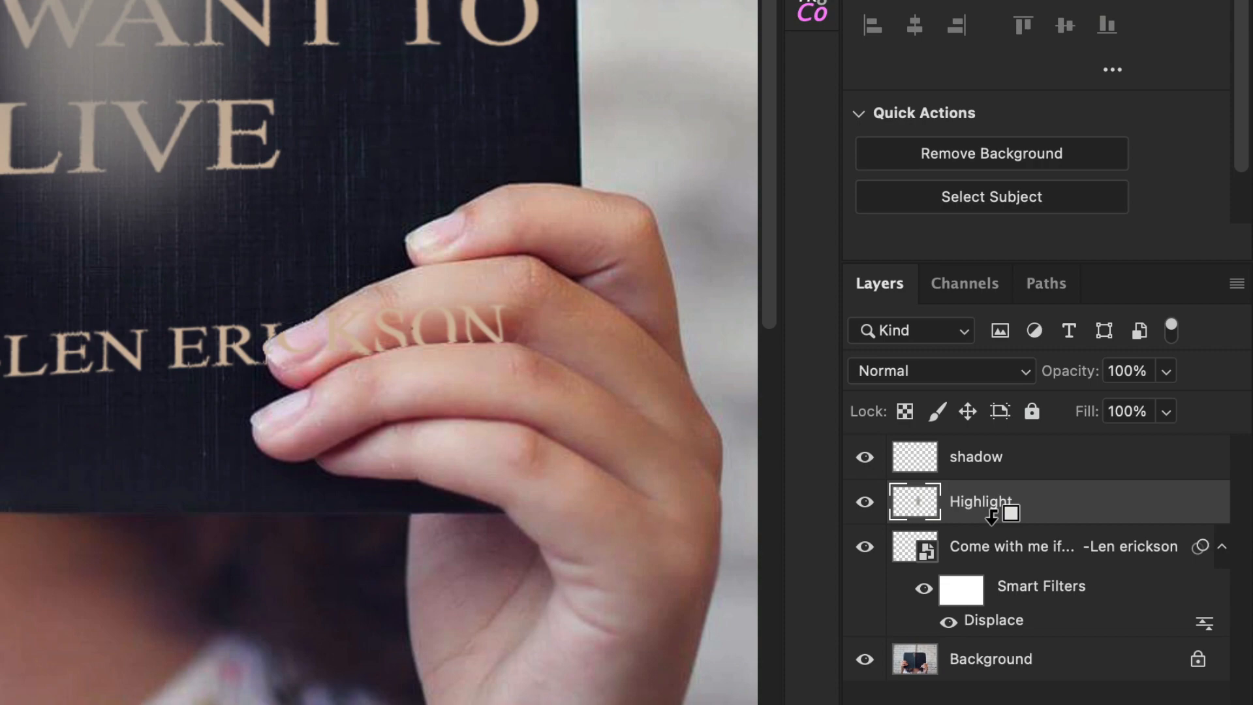
Step: Clip the Highlight layer to the quote smart object and toggle its visibility to compare the effect
alt+click(992, 515)
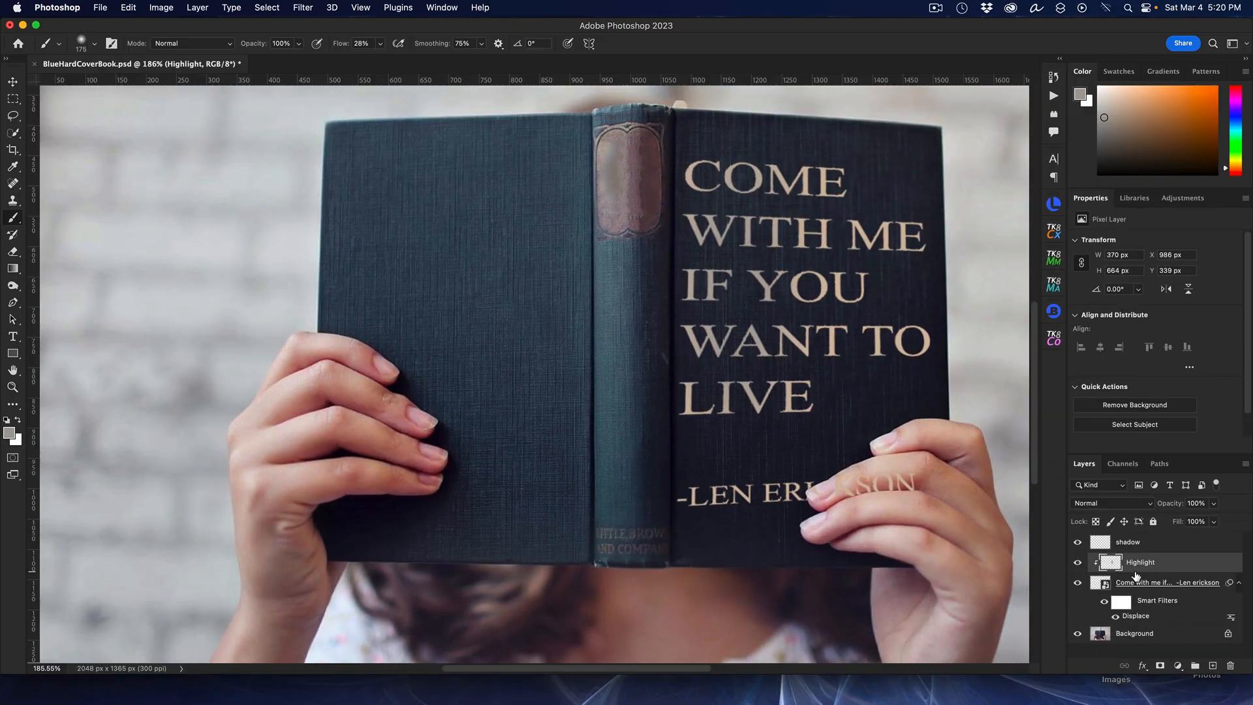
click(1078, 564)
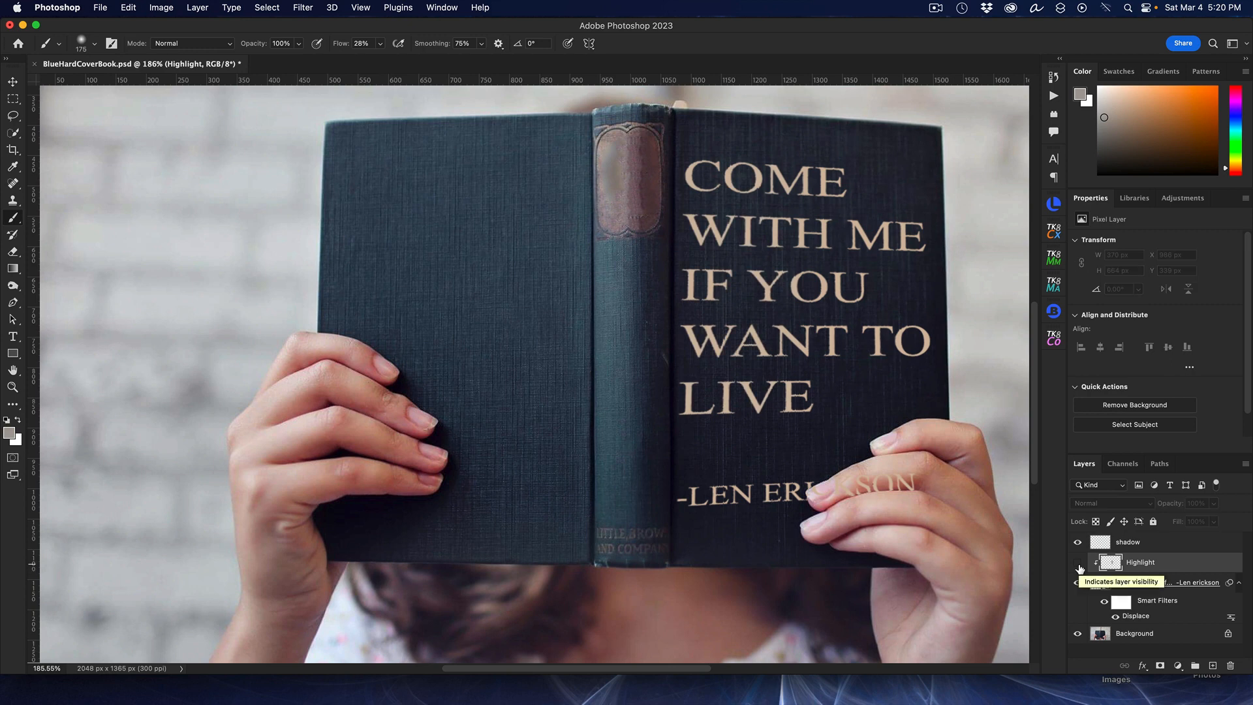
click(1078, 565)
click(1078, 563)
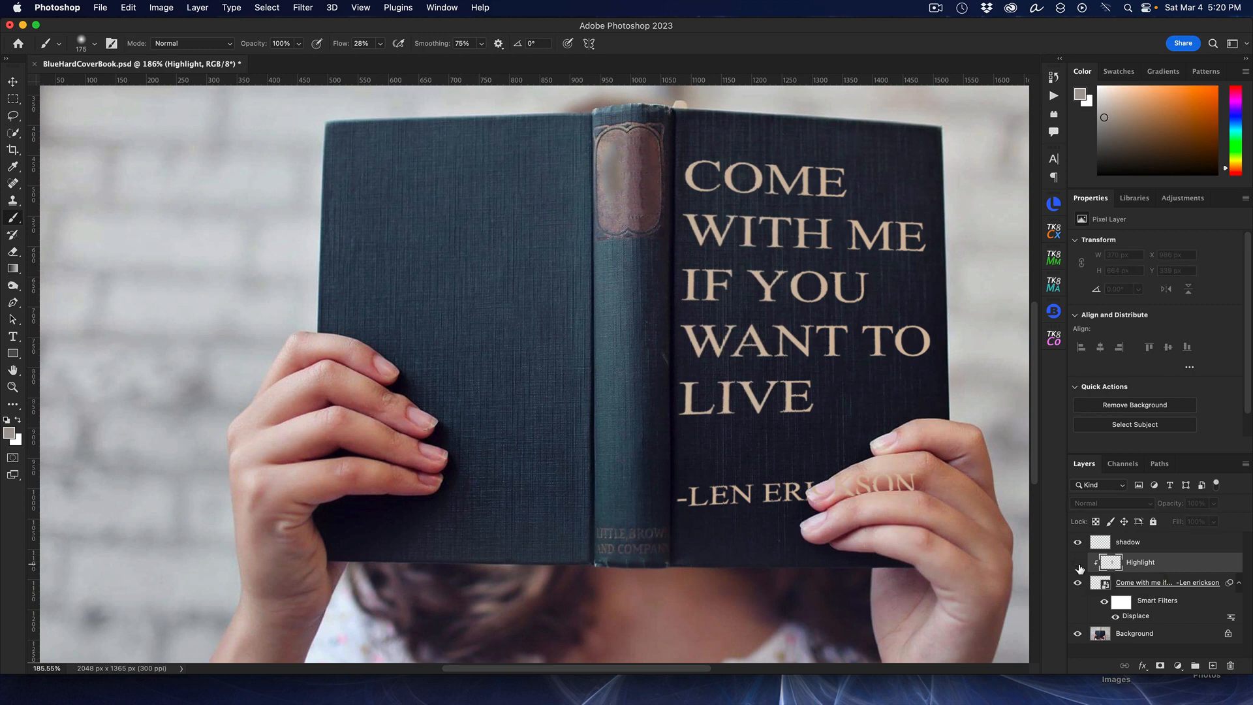
click(1078, 564)
click(1079, 563)
click(1078, 564)
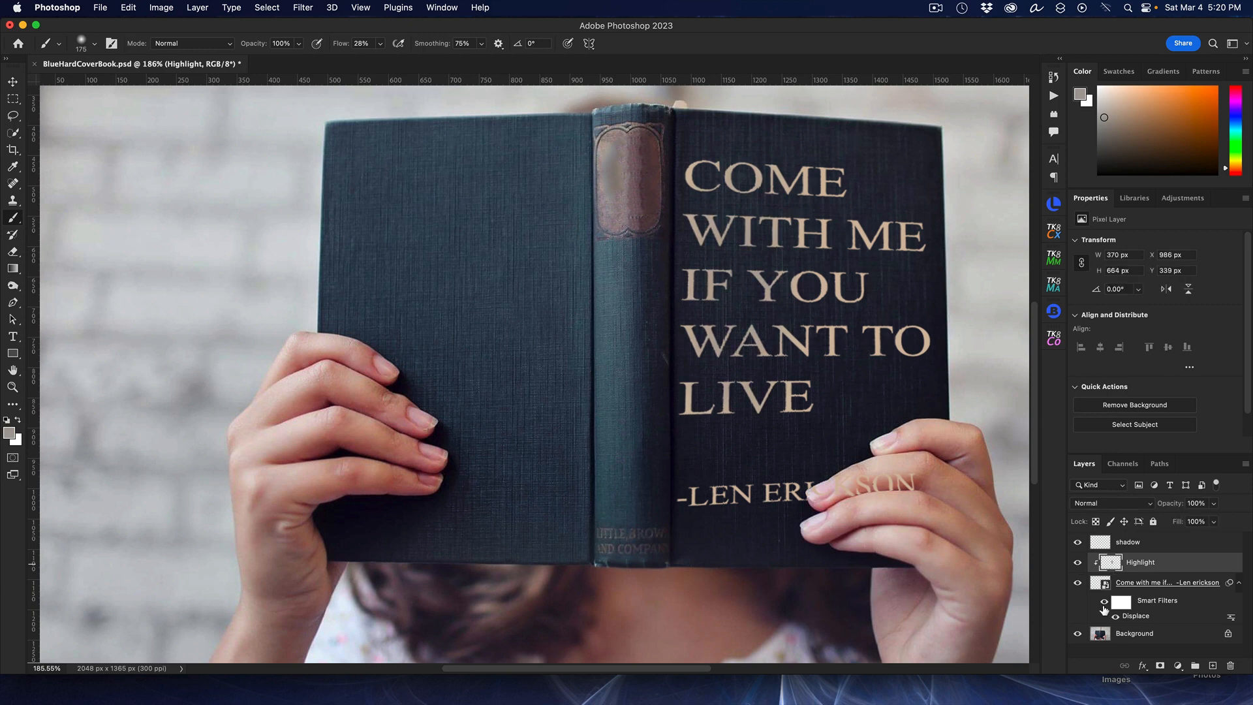
Step: Select the shadow layer, sample a dark colour from the spine label, and paint a soft vertical stroke over the quote's right side
click(1162, 545)
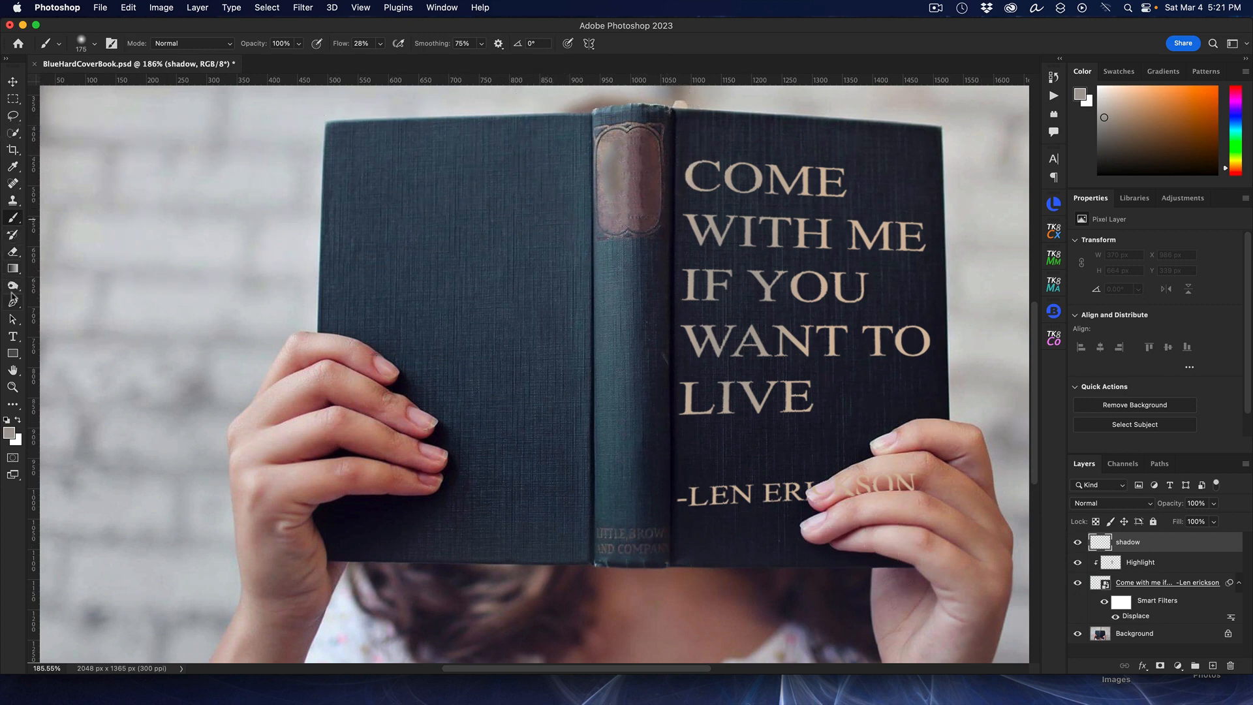
click(13, 167)
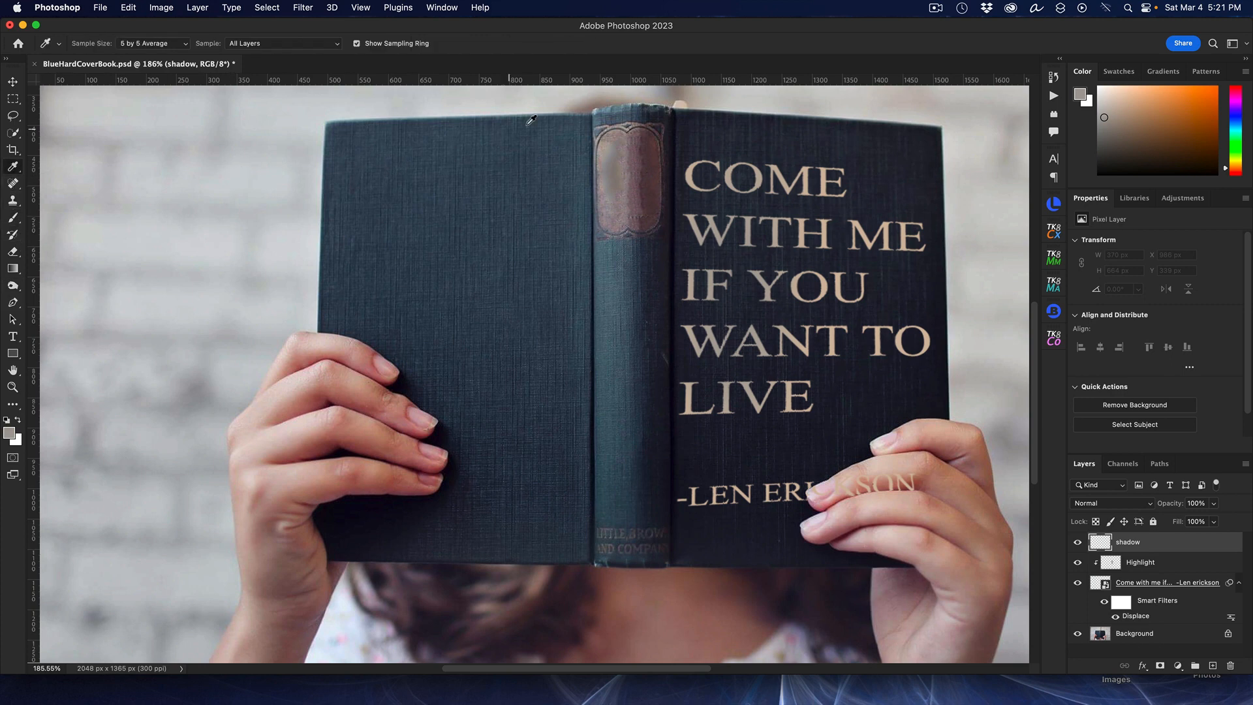
click(665, 112)
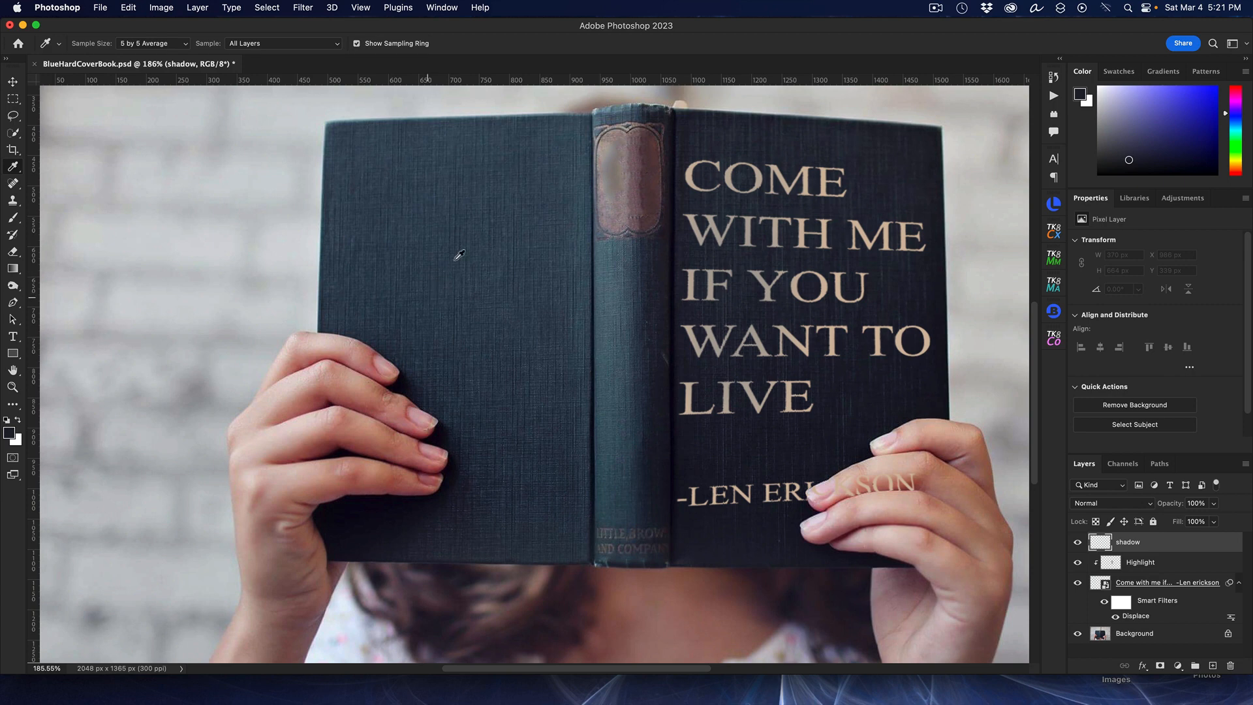
click(656, 141)
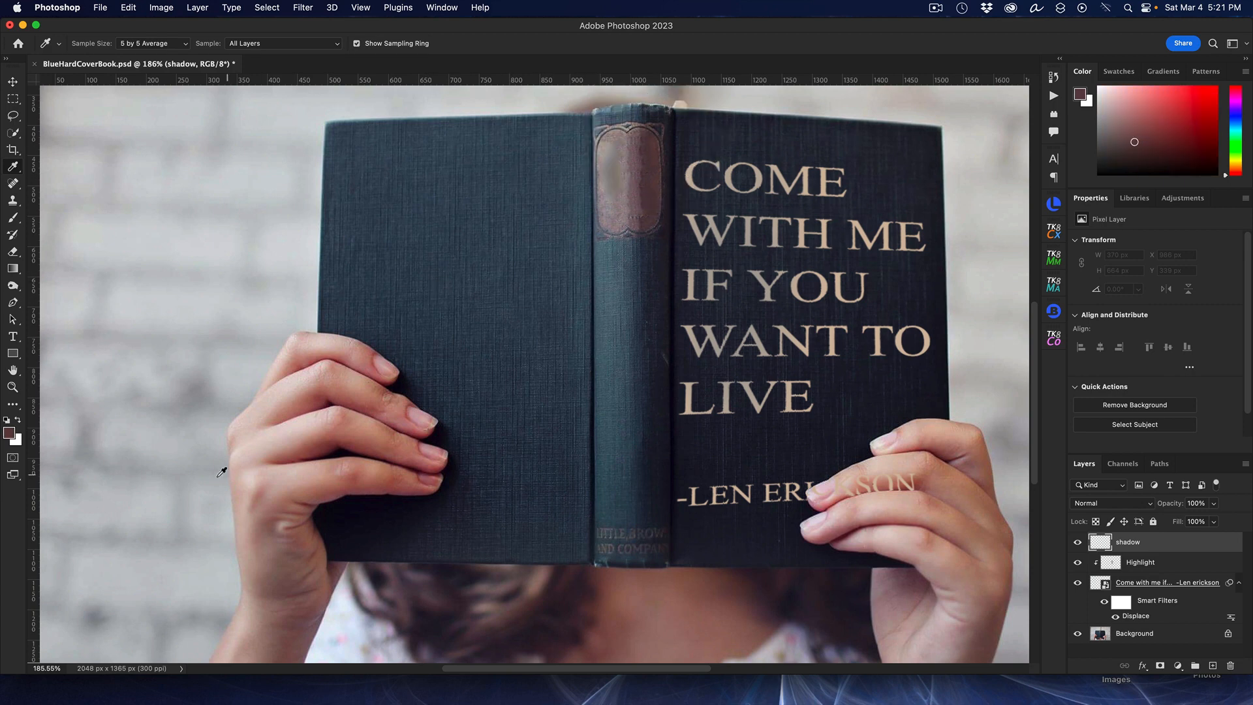
click(13, 217)
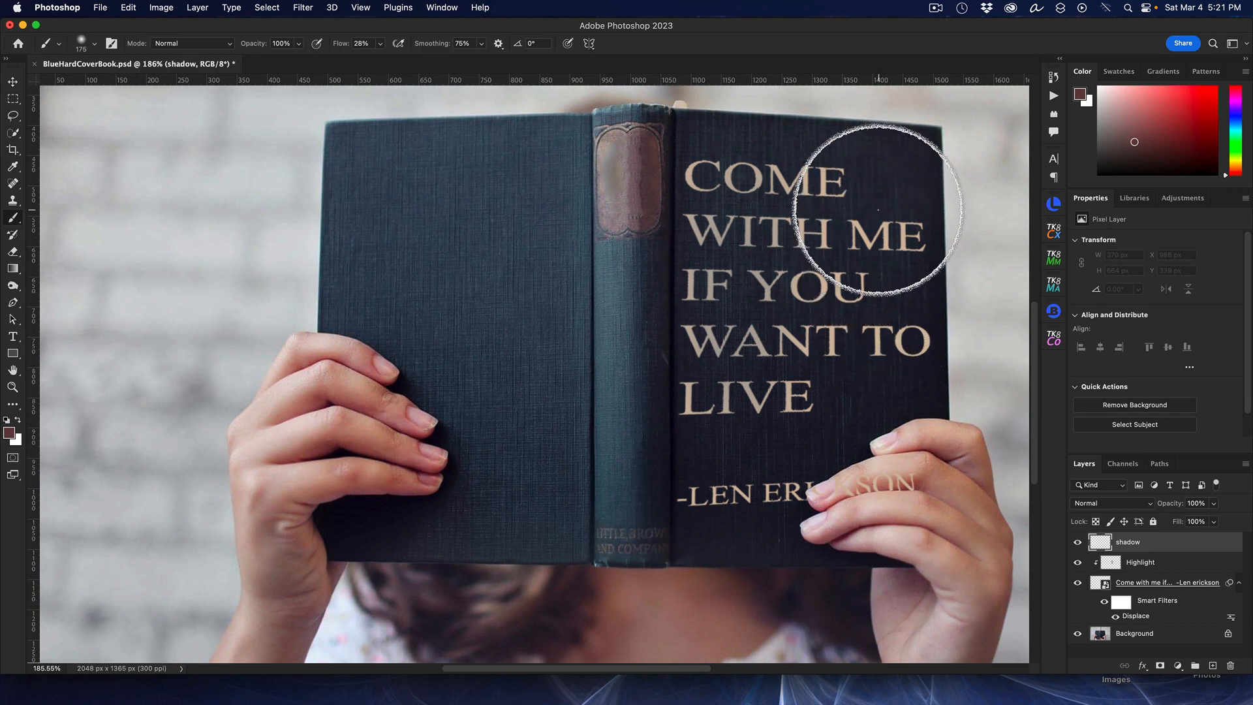
mouse_move(853, 244)
mouse_down()
mouse_move(832, 148)
mouse_move(868, 270)
mouse_move(892, 202)
mouse_move(923, 241)
mouse_move(876, 408)
mouse_move(900, 337)
mouse_move(915, 349)
mouse_move(917, 361)
mouse_move(864, 258)
mouse_move(835, 327)
mouse_move(844, 224)
mouse_move(821, 268)
mouse_move(807, 196)
mouse_move(817, 170)
mouse_move(829, 253)
mouse_move(816, 403)
mouse_move(861, 411)
mouse_move(875, 431)
mouse_move(858, 493)
mouse_up()
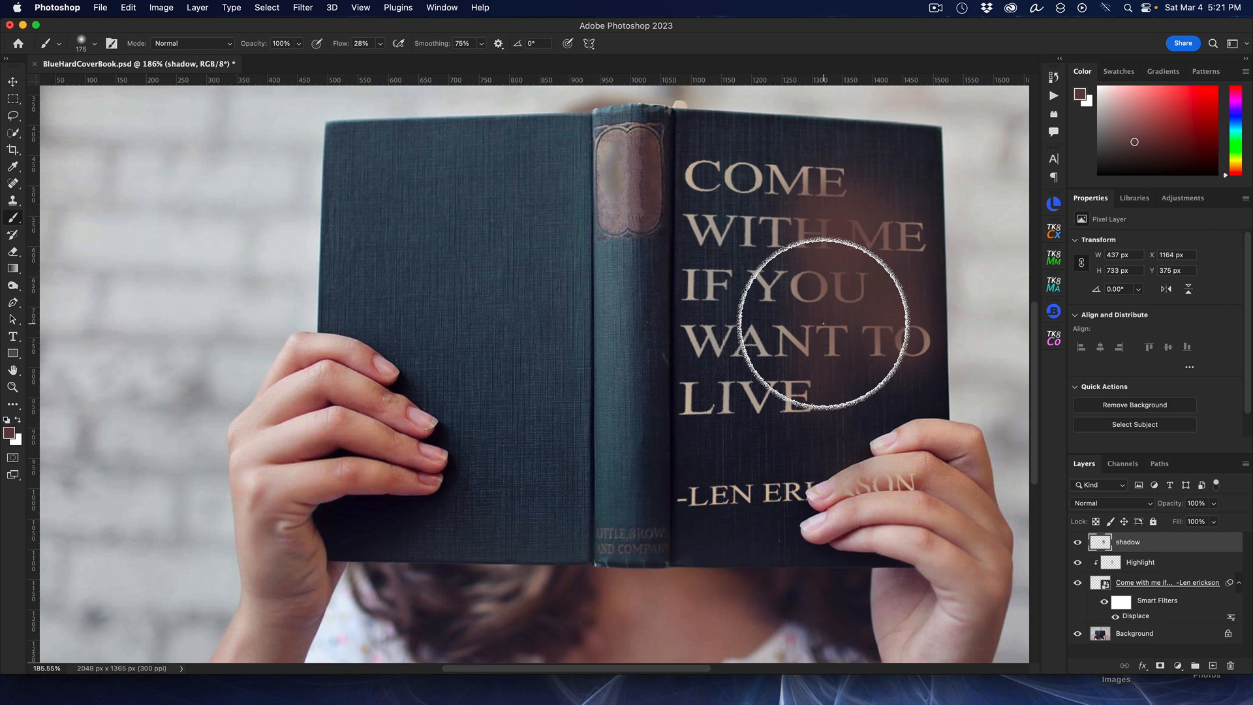
Step: Clip the shadow layer to the quote smart object and lower its opacity to 80%
alt+click(1141, 550)
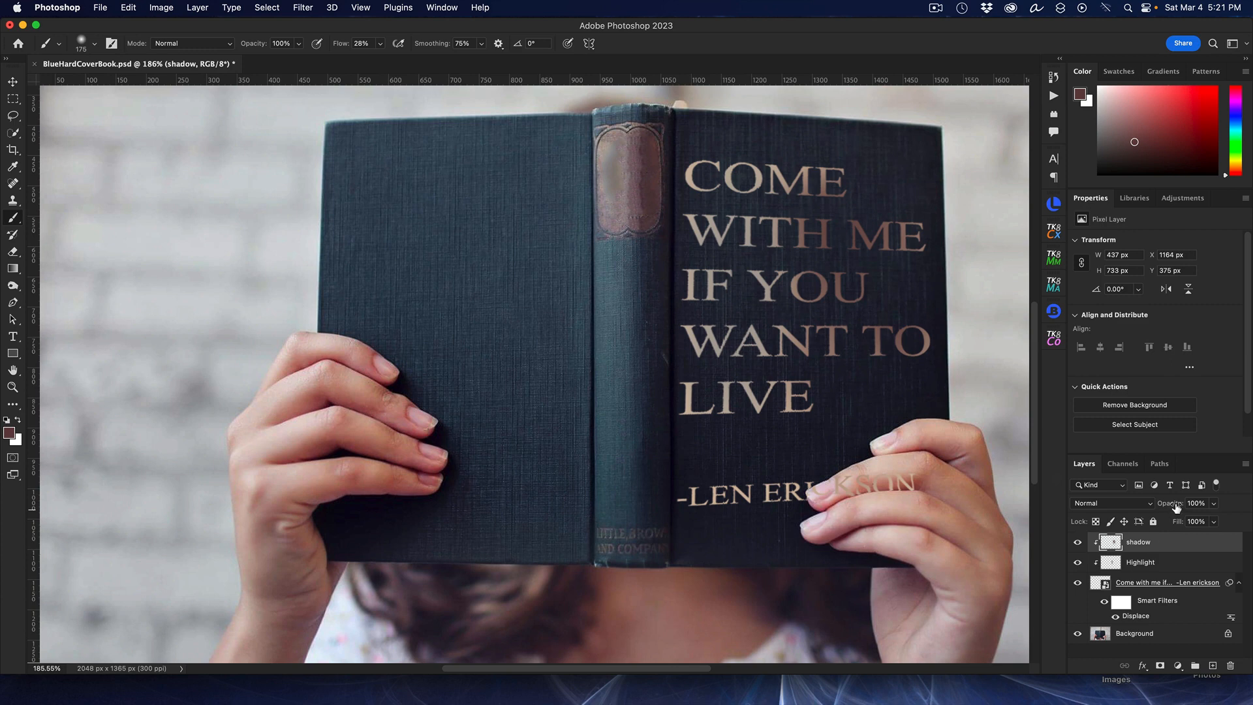
drag(1177, 507, 1163, 507)
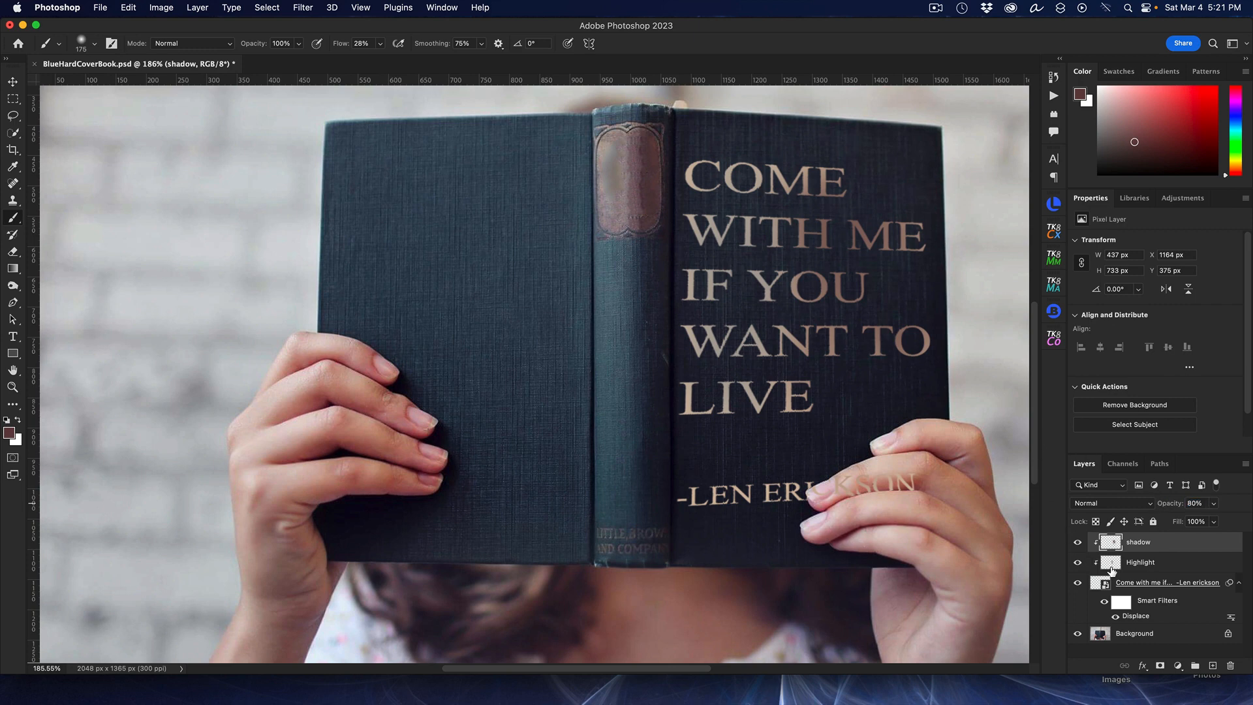
Step: Toggle the shadow and Highlight layers' visibility to compare the effect on the quote
click(1078, 544)
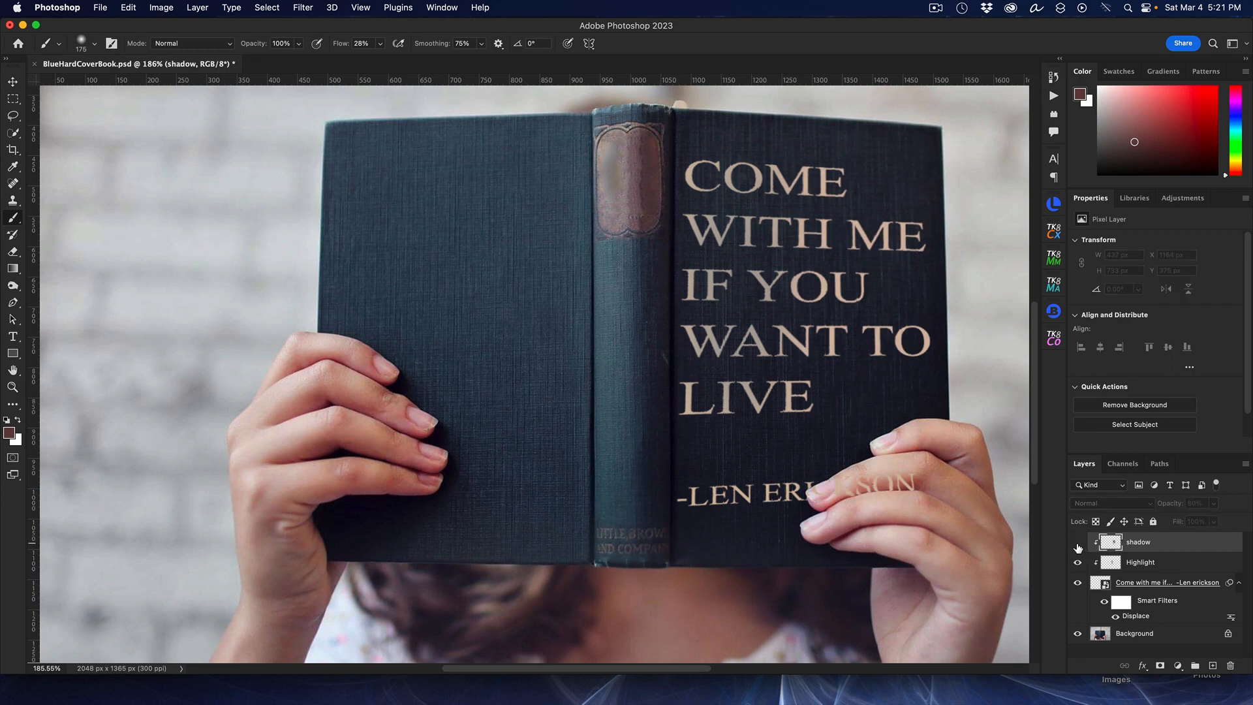
click(1077, 543)
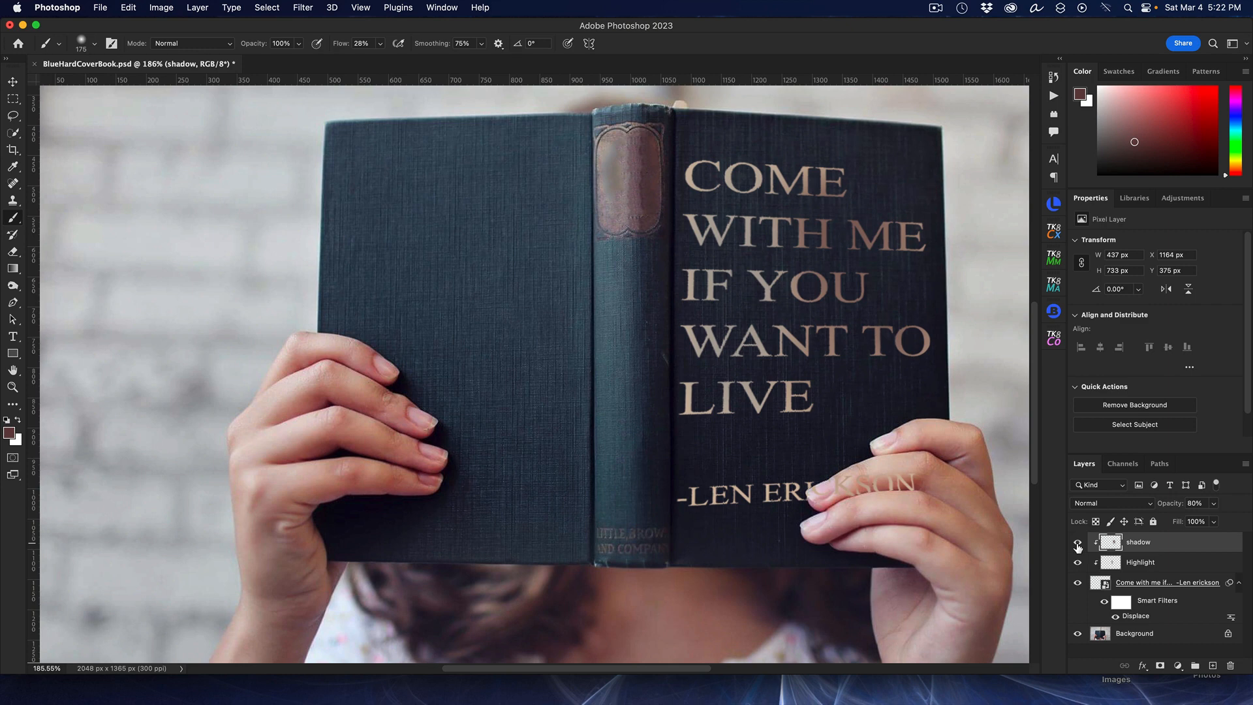
click(1078, 544)
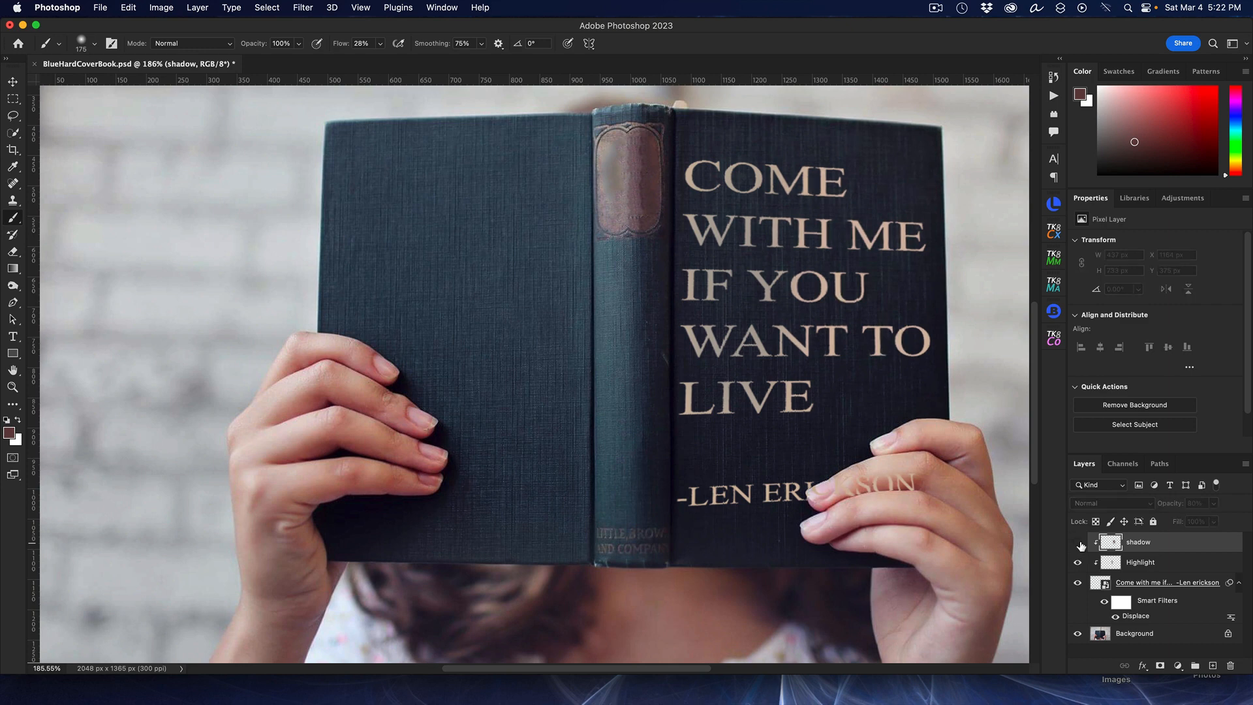
click(1079, 544)
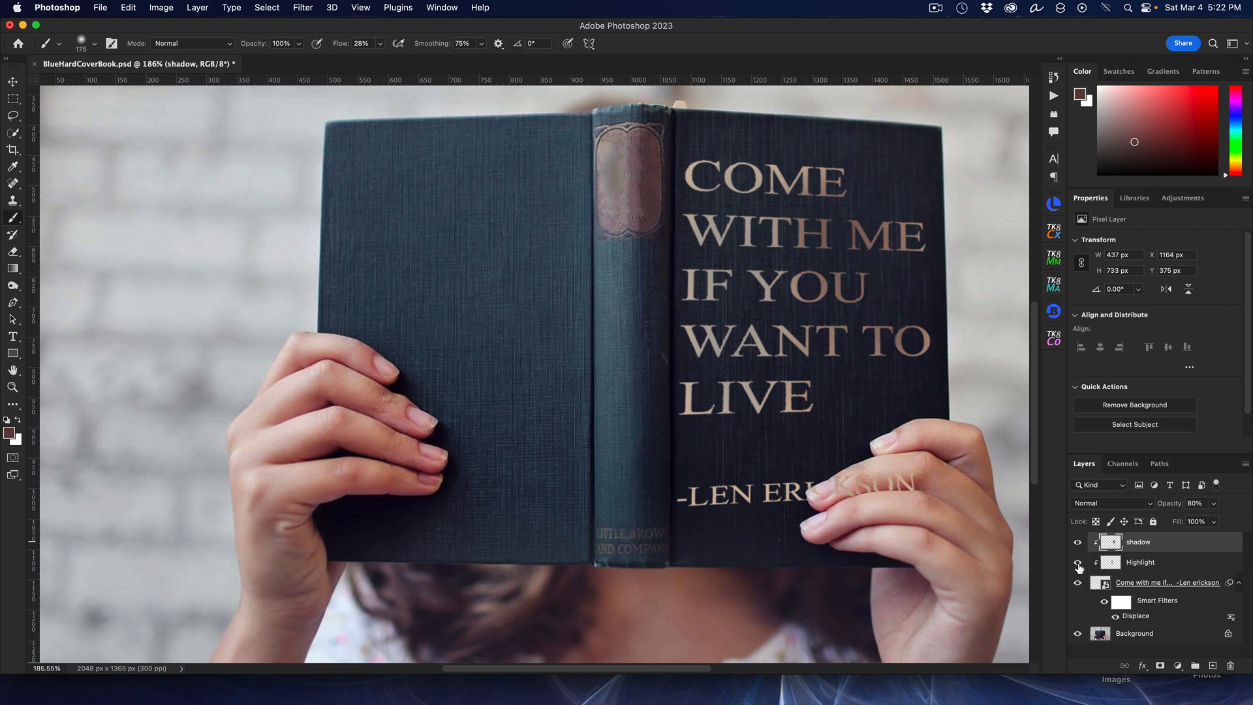
click(1076, 564)
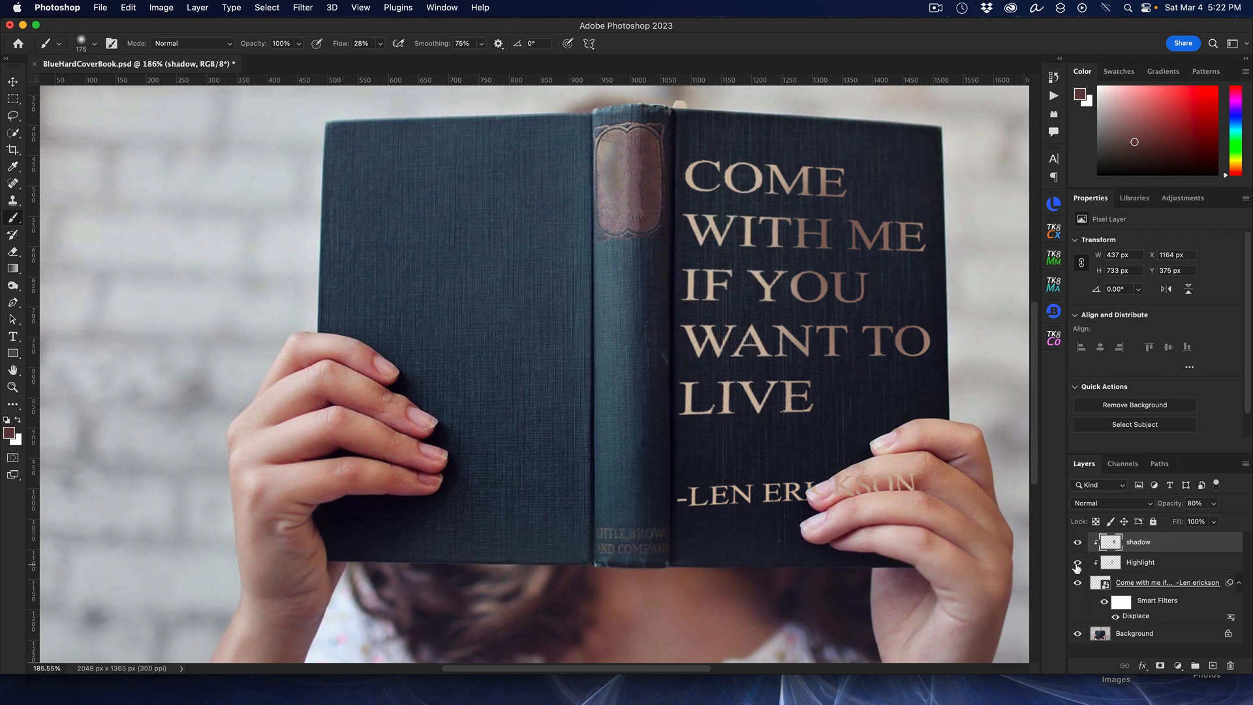
click(1077, 565)
click(1078, 542)
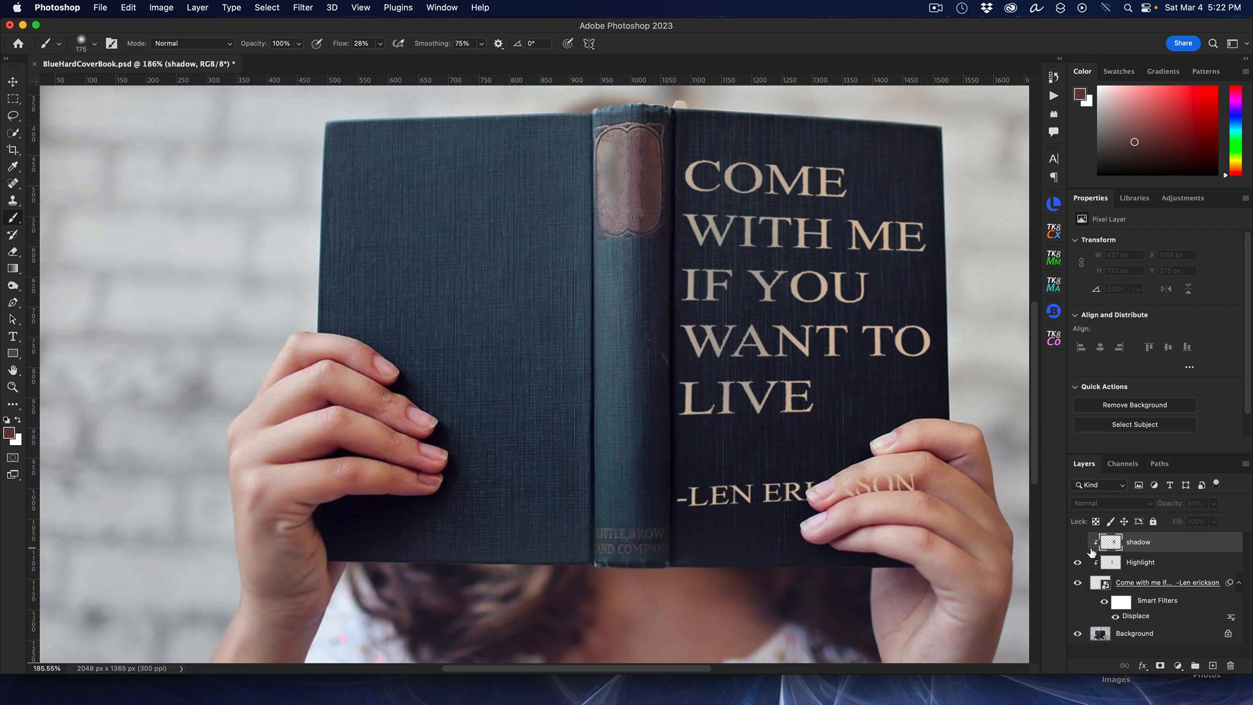
click(1078, 543)
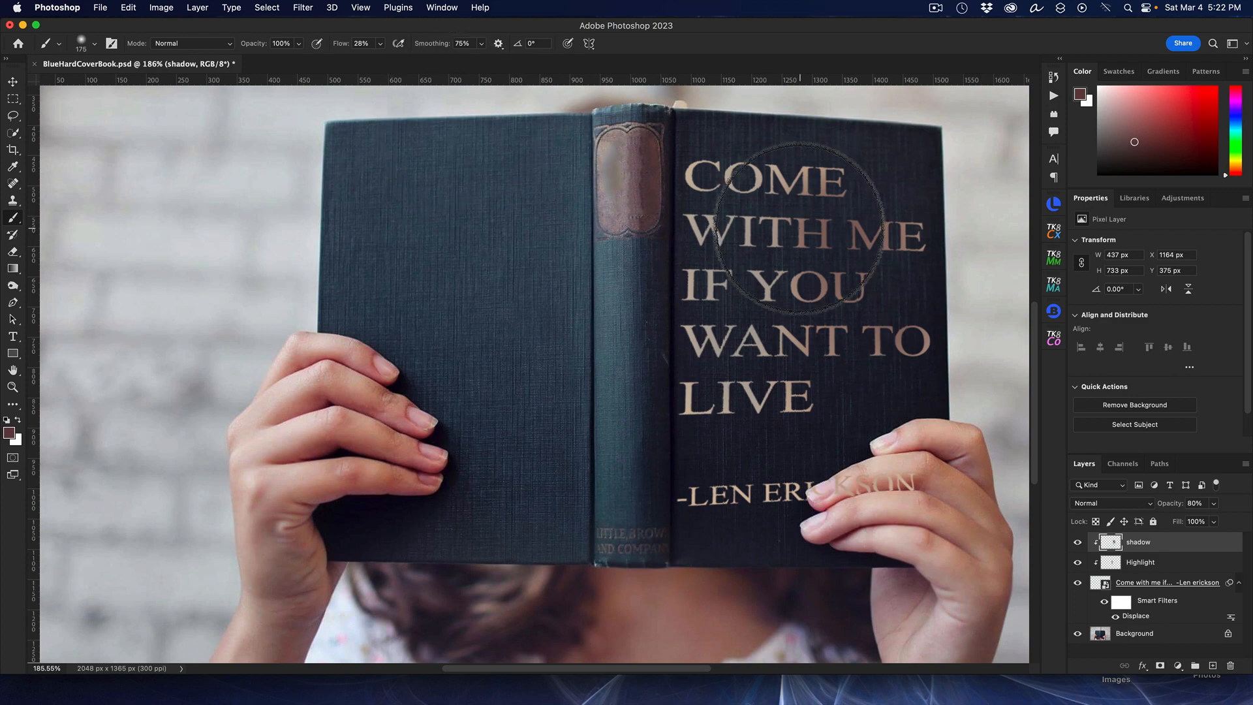
Step: Open Blending Options for the quote smart object and add a Bevel & Emboss effect
scroll(806, 234, up, 3)
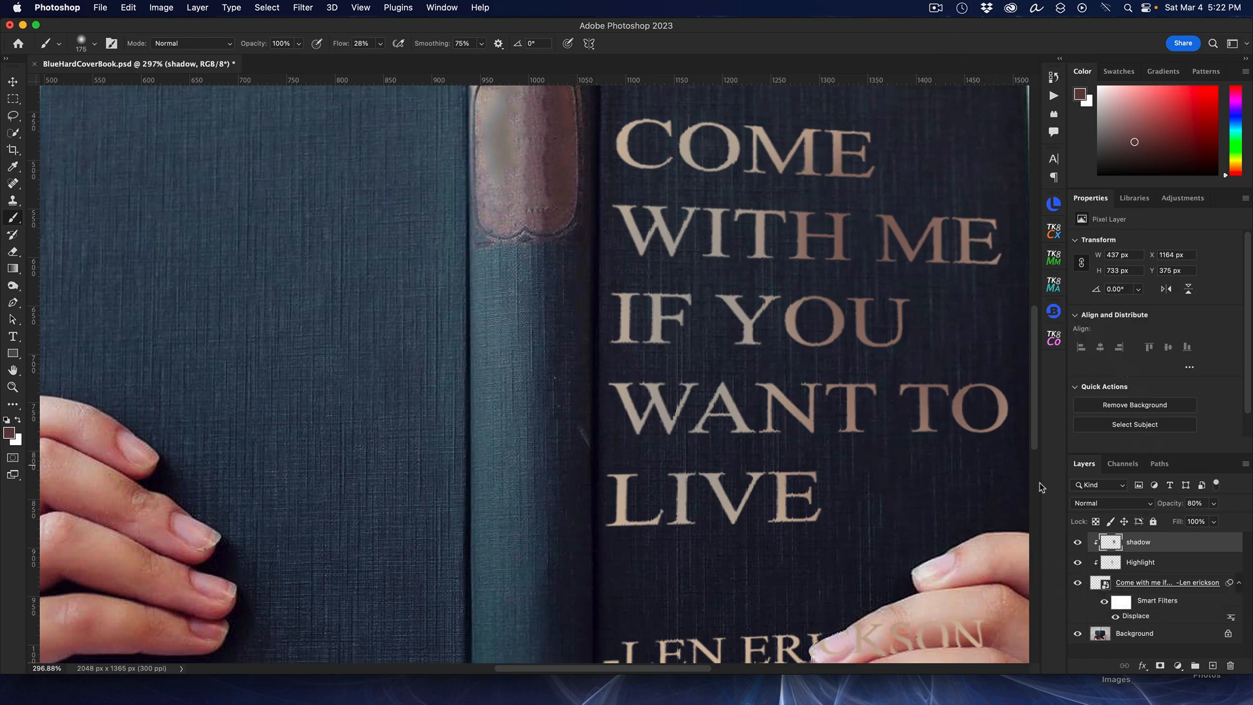
right_click(1139, 585)
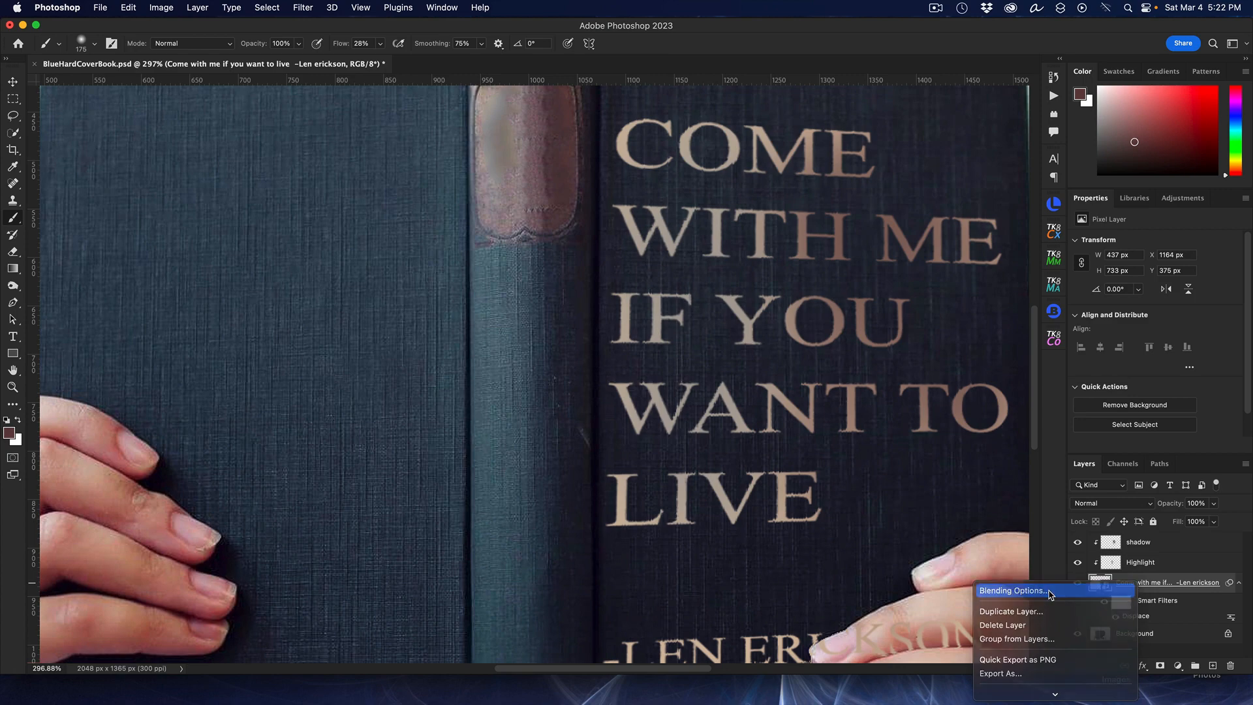
click(1050, 595)
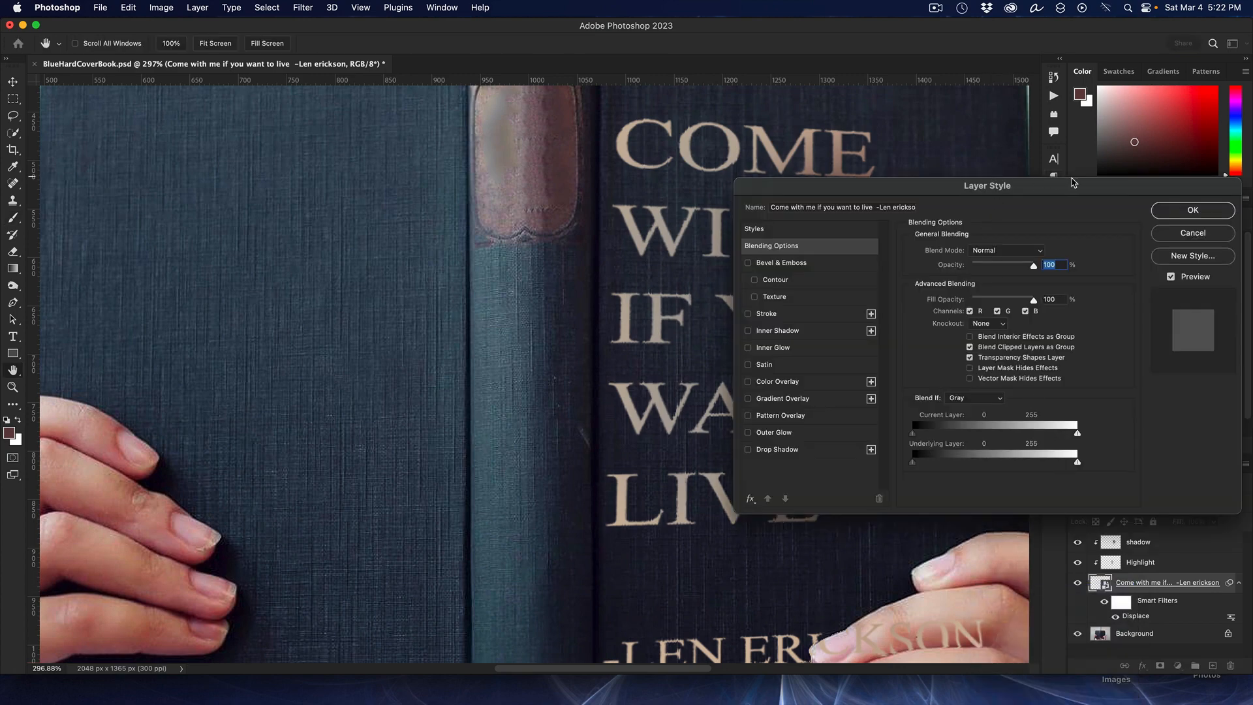
drag(1048, 182, 467, 111)
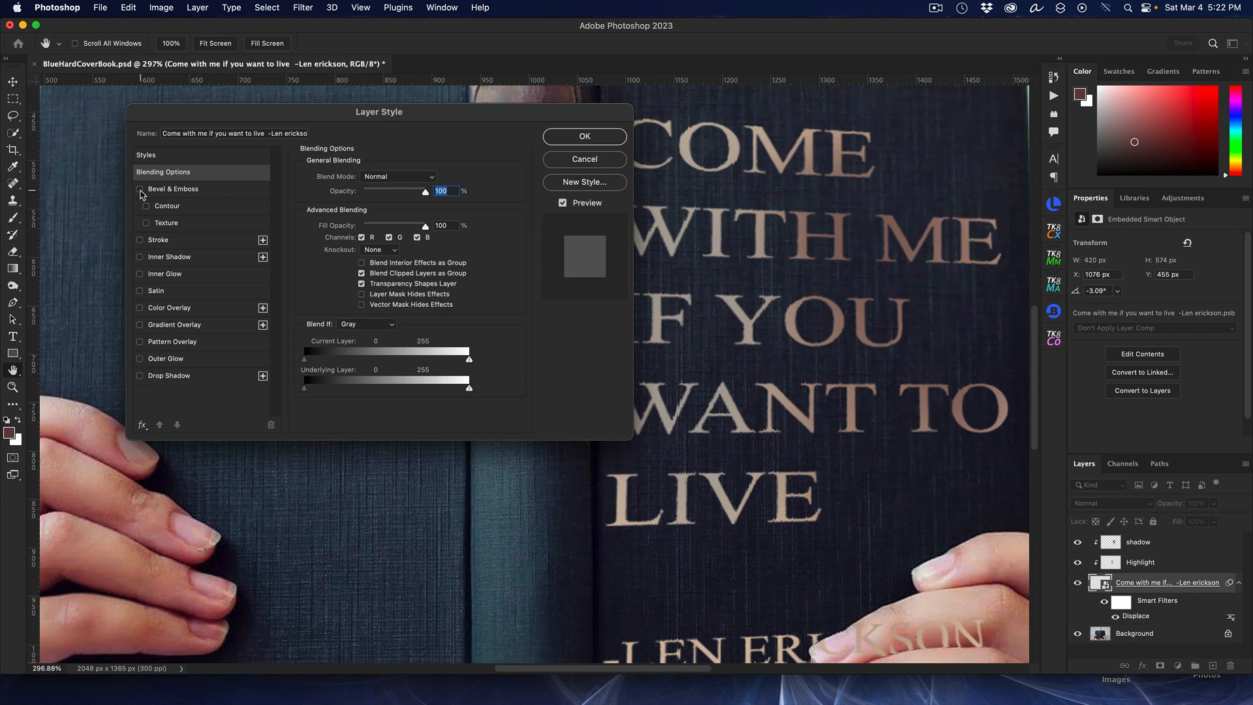
click(139, 190)
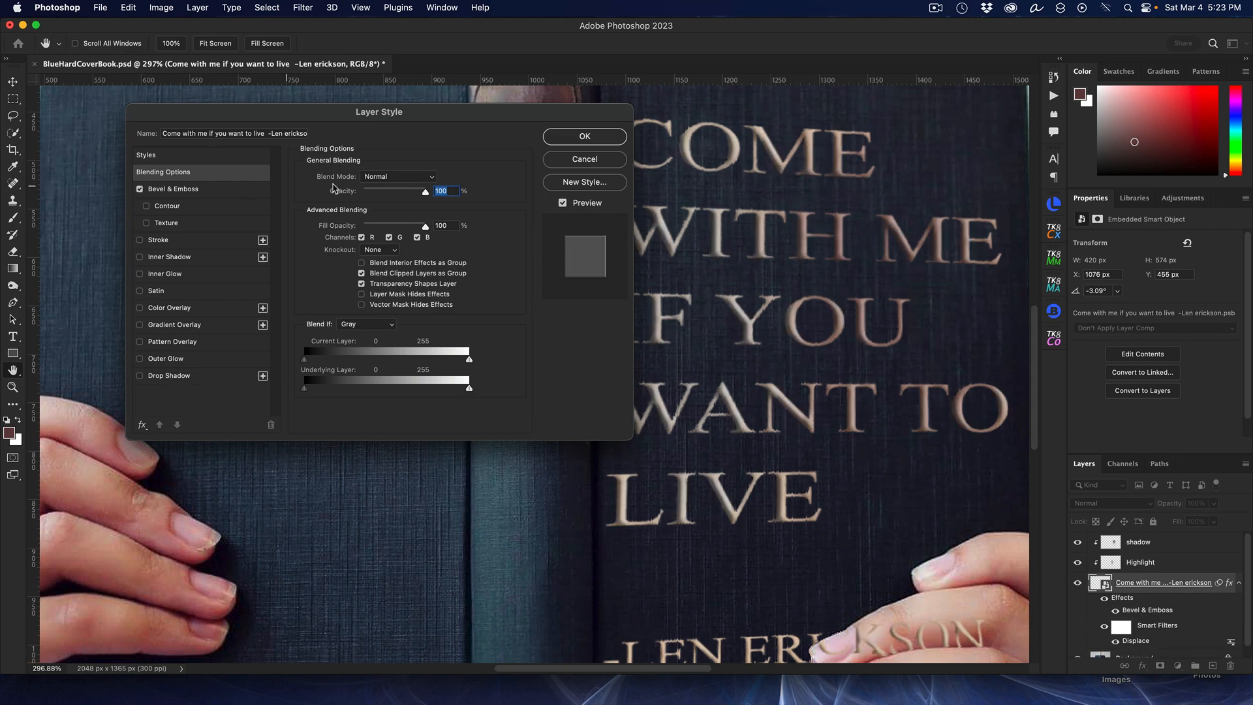
drag(513, 117, 485, 98)
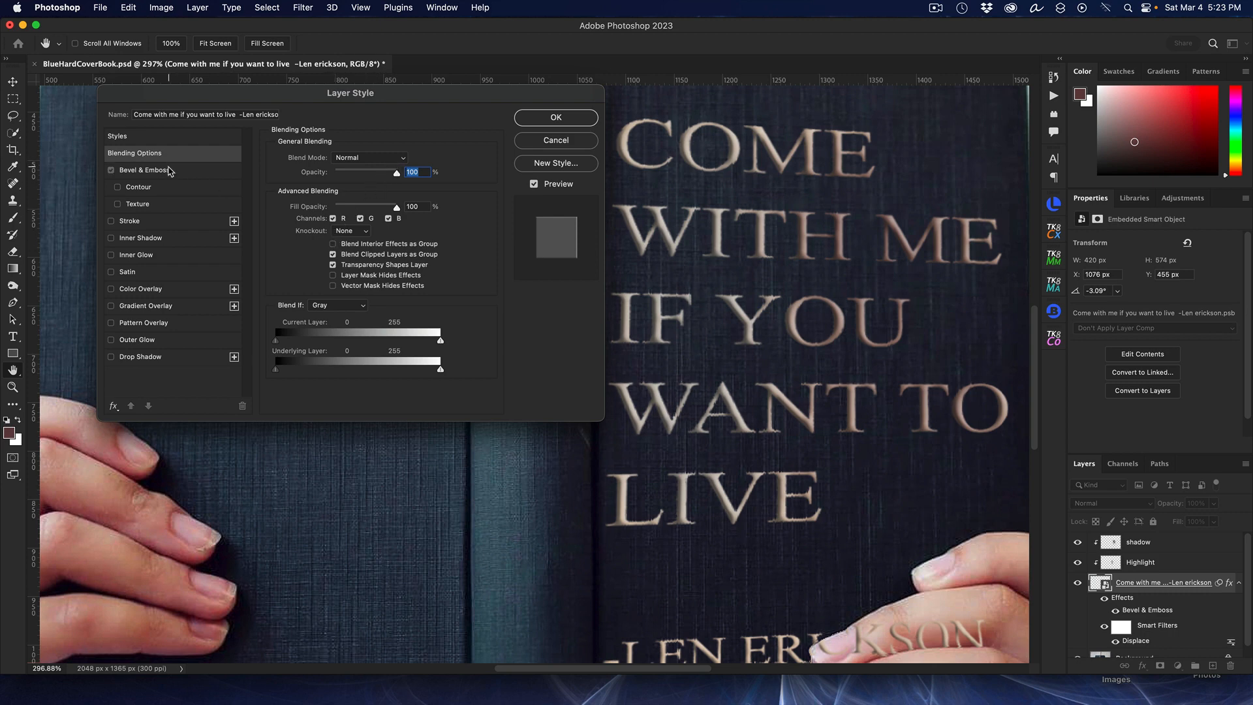
click(171, 170)
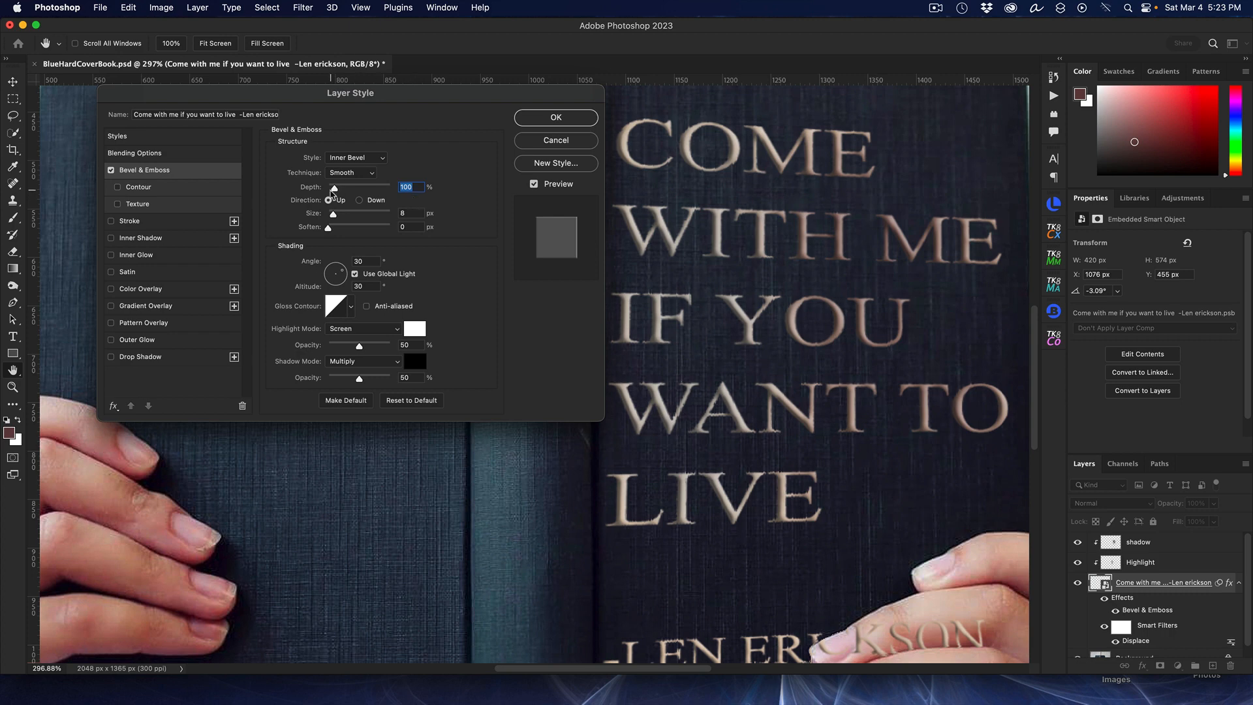
Step: Set the bevel's depth to 1%, direction to Up, and size to 0 px
drag(333, 191, 328, 190)
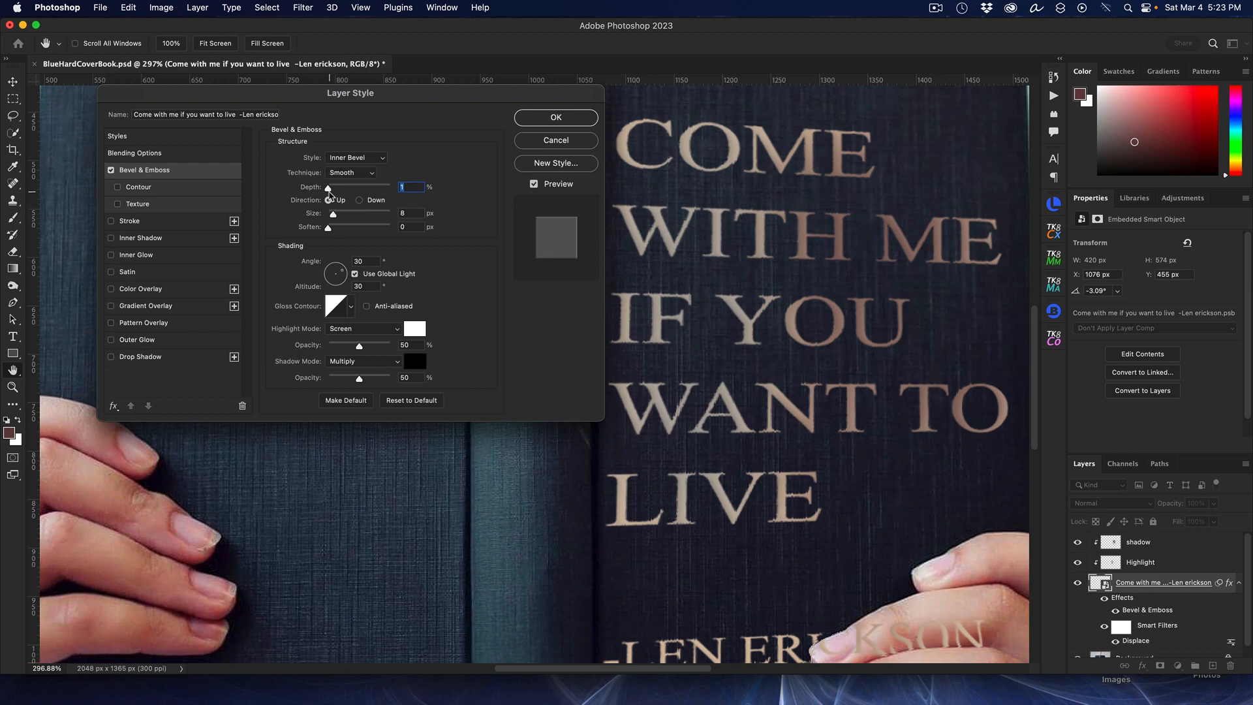
drag(328, 189, 281, 197)
click(360, 201)
click(334, 188)
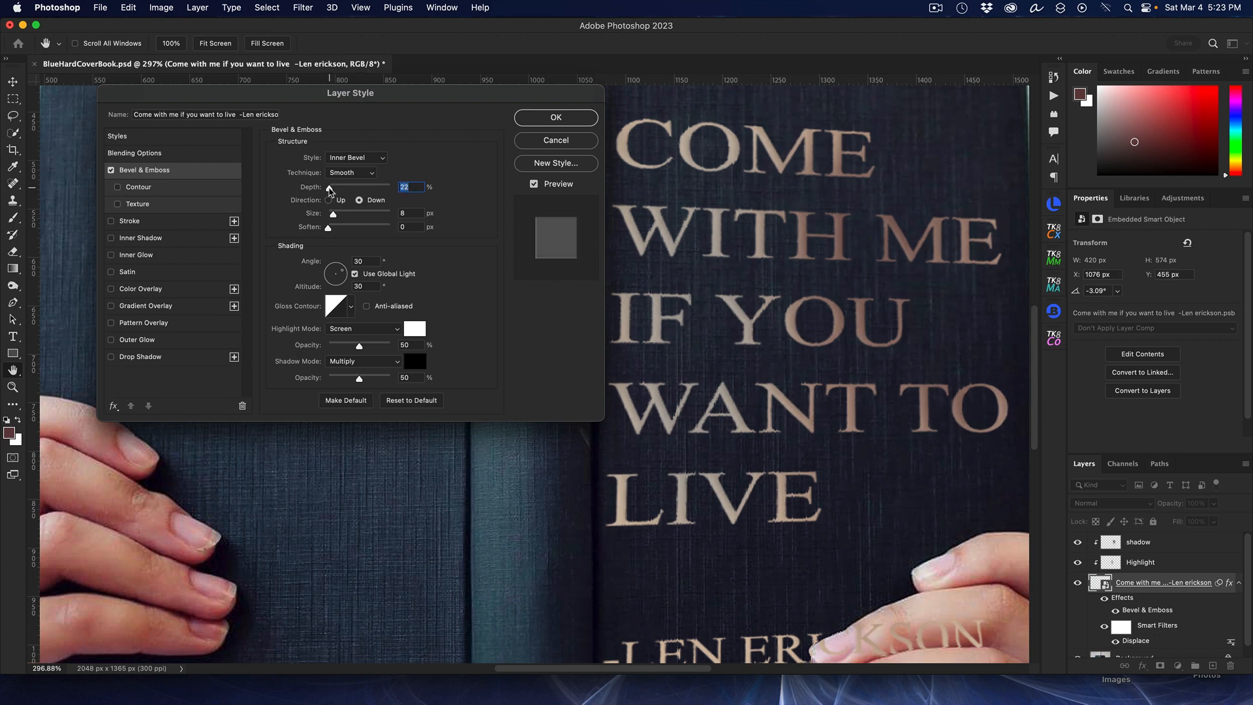
drag(335, 190, 330, 220)
click(331, 200)
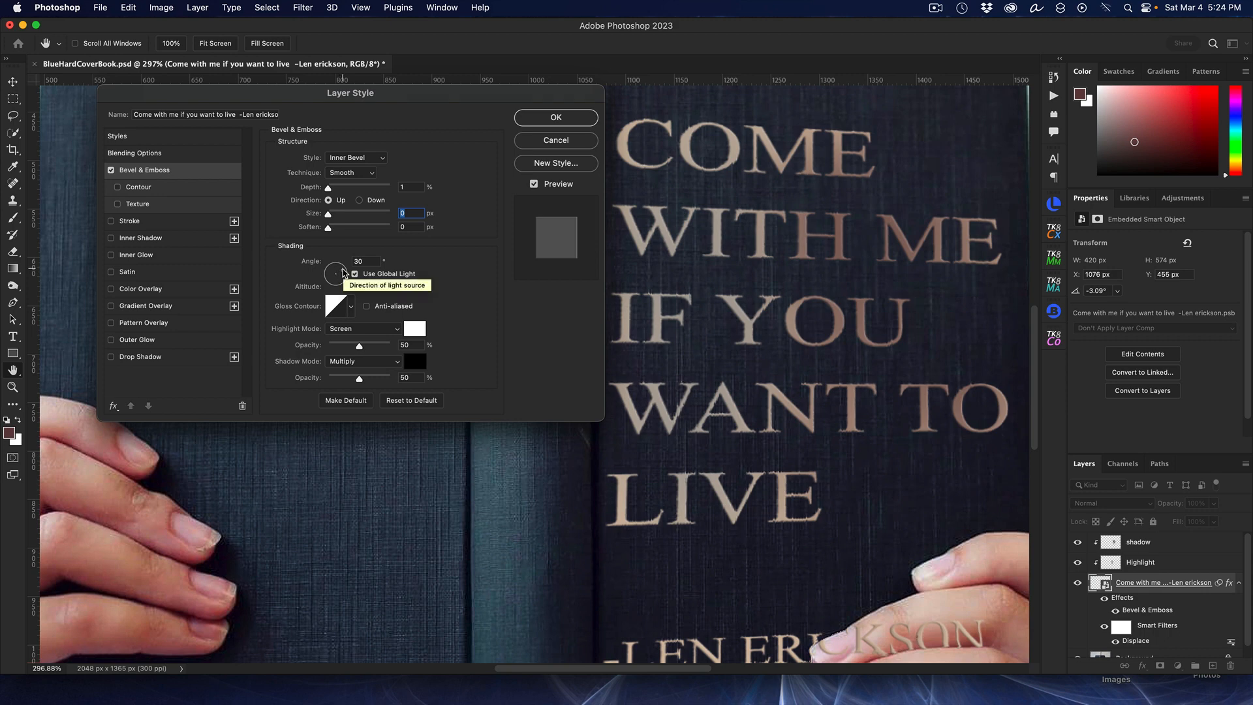
Step: Set the bevel shading angle to 141° with Use Global Light on and altitude 0°
mouse_move(344, 273)
mouse_down()
mouse_move(329, 272)
mouse_move(379, 277)
mouse_move(327, 269)
mouse_up()
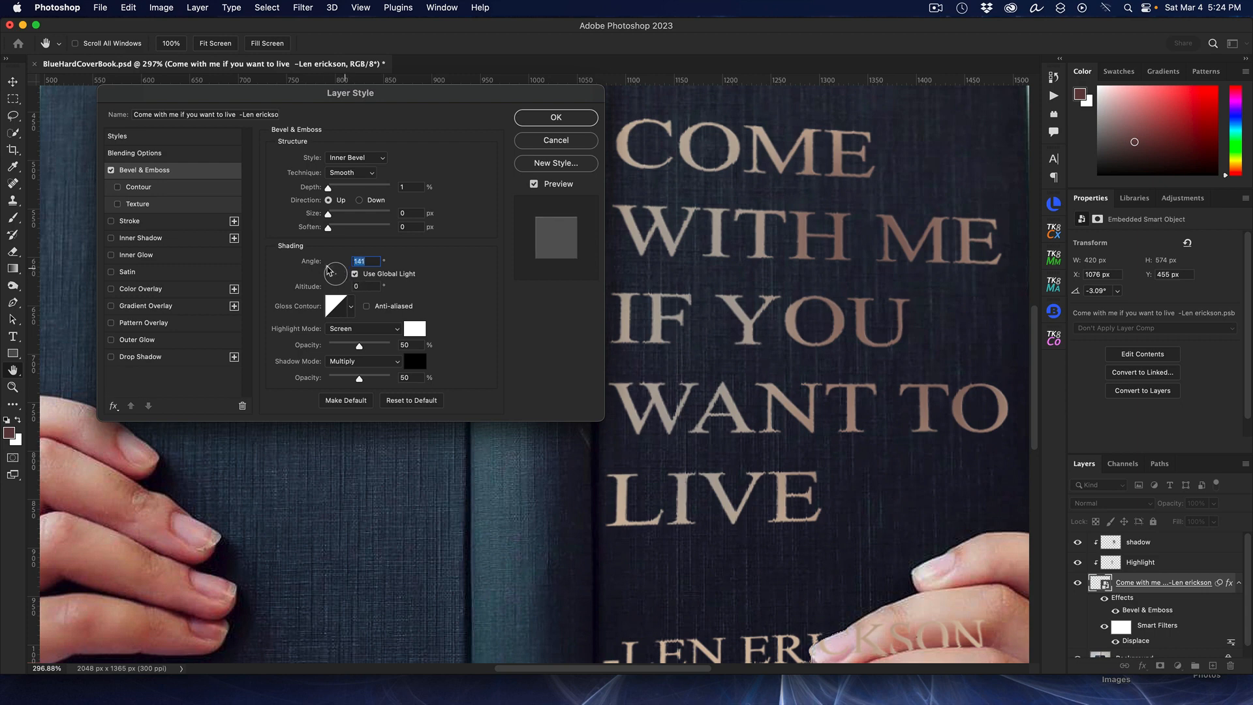
click(356, 274)
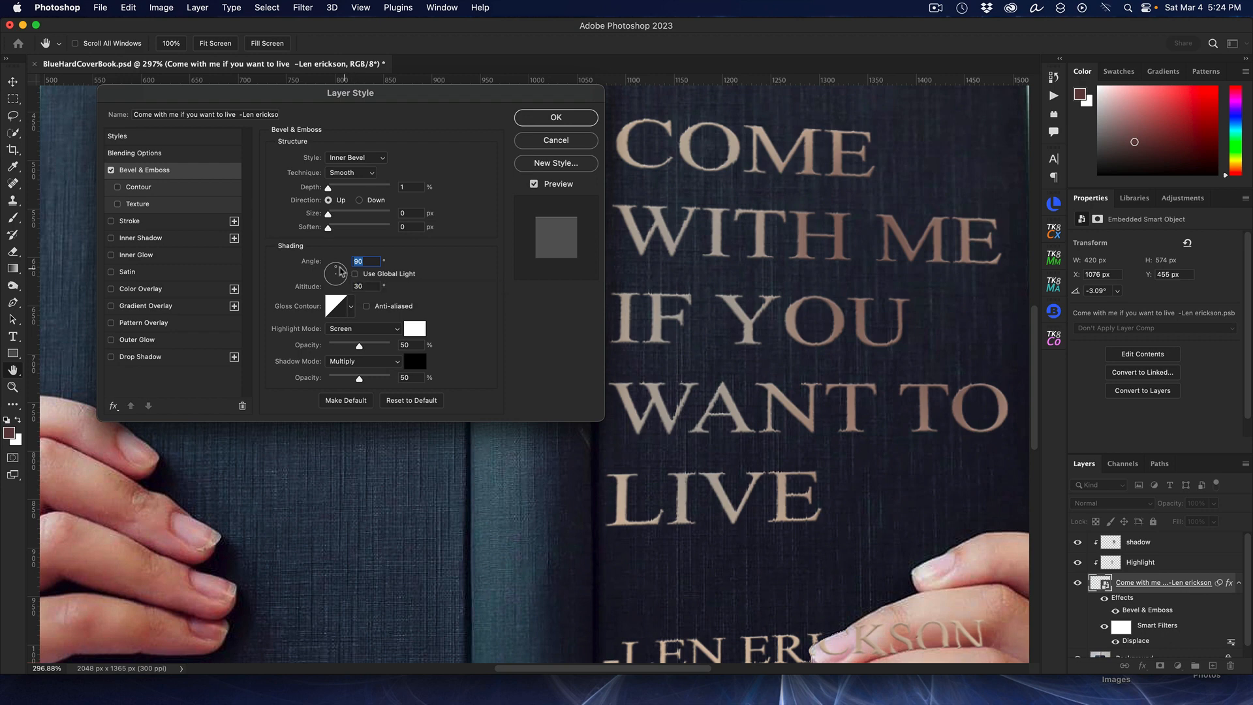
drag(338, 271, 330, 282)
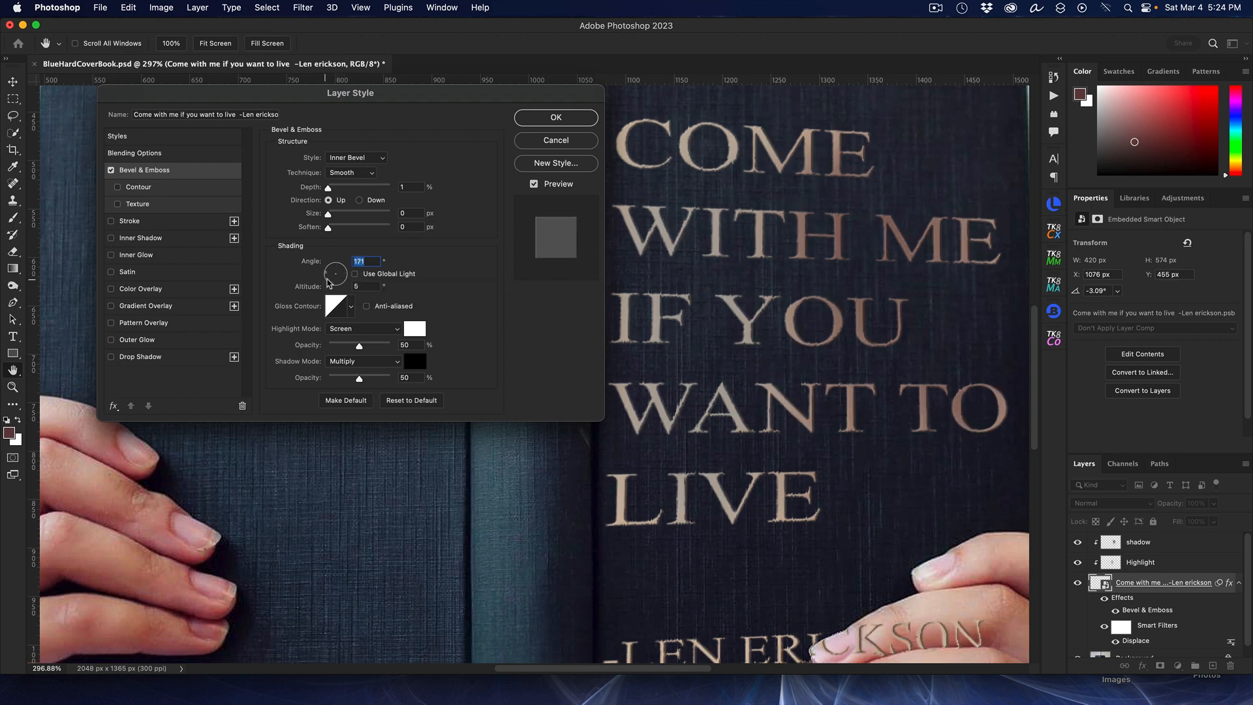
click(356, 275)
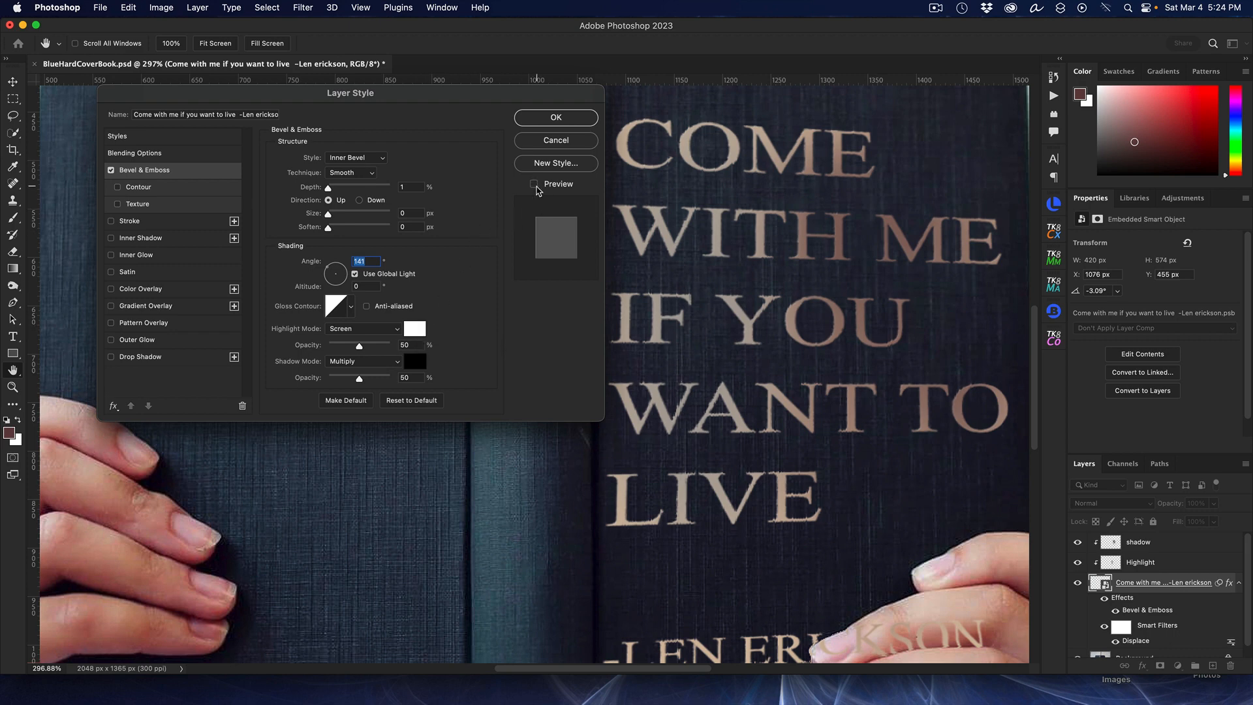
Step: Toggle the layer style preview to compare the quote with and without the bevel
click(534, 184)
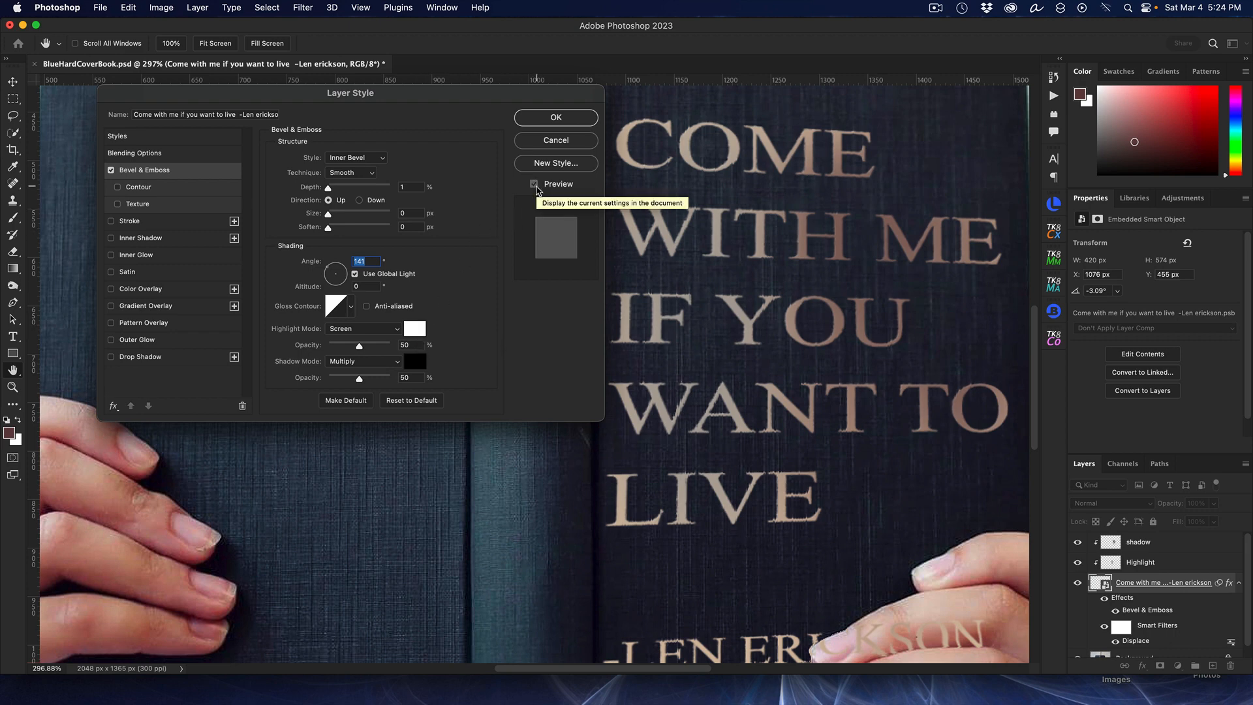
click(534, 184)
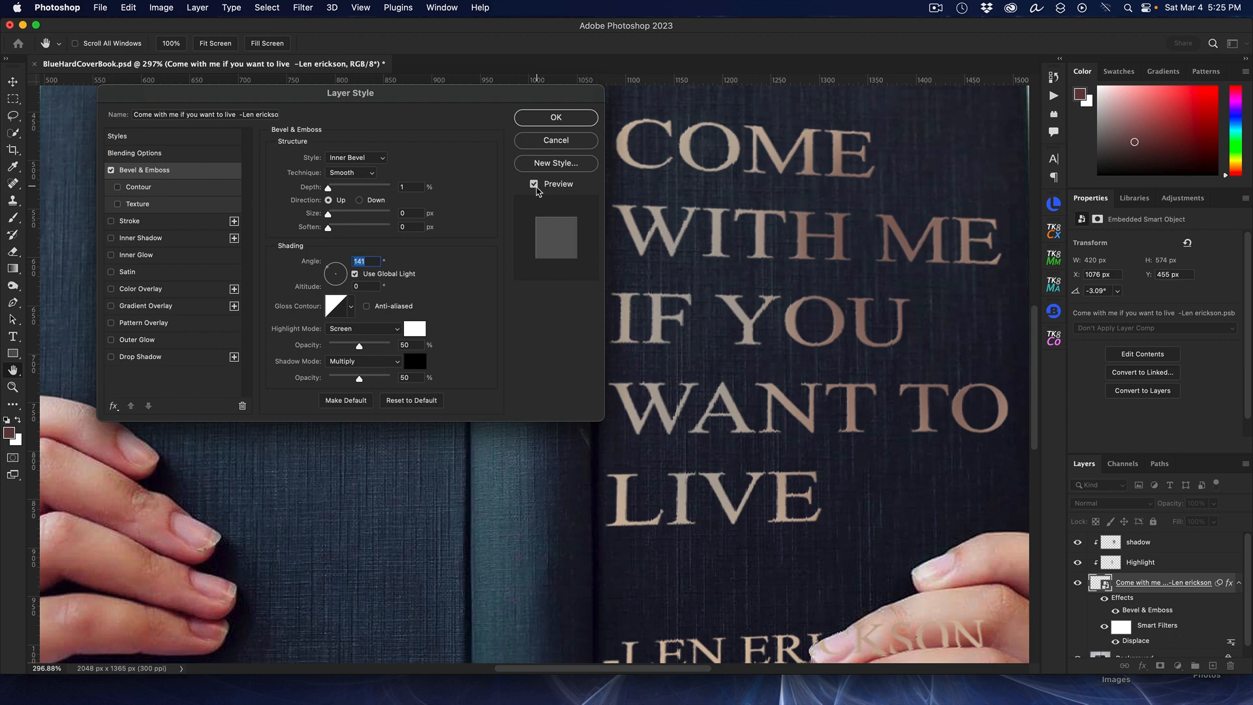
drag(331, 216, 332, 216)
click(535, 184)
click(535, 184)
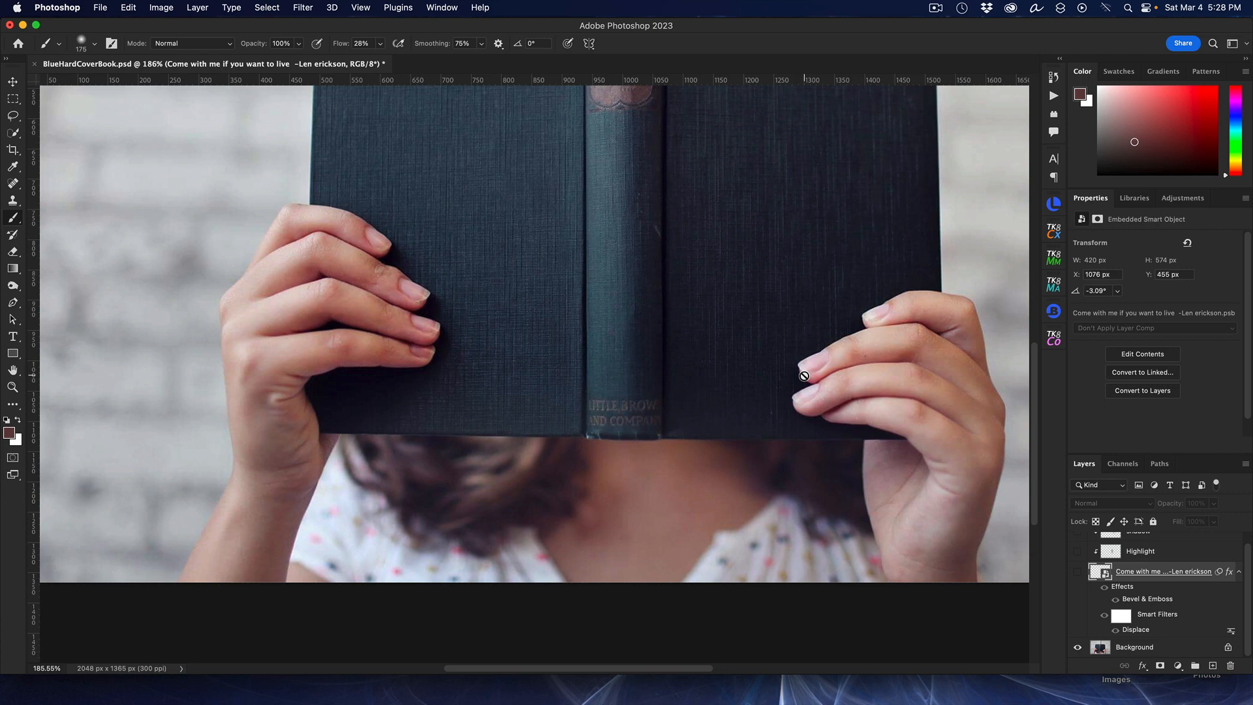
Step: Select the Background layer and quick-select the fingers of the right hand overlapping the book cover
click(1142, 648)
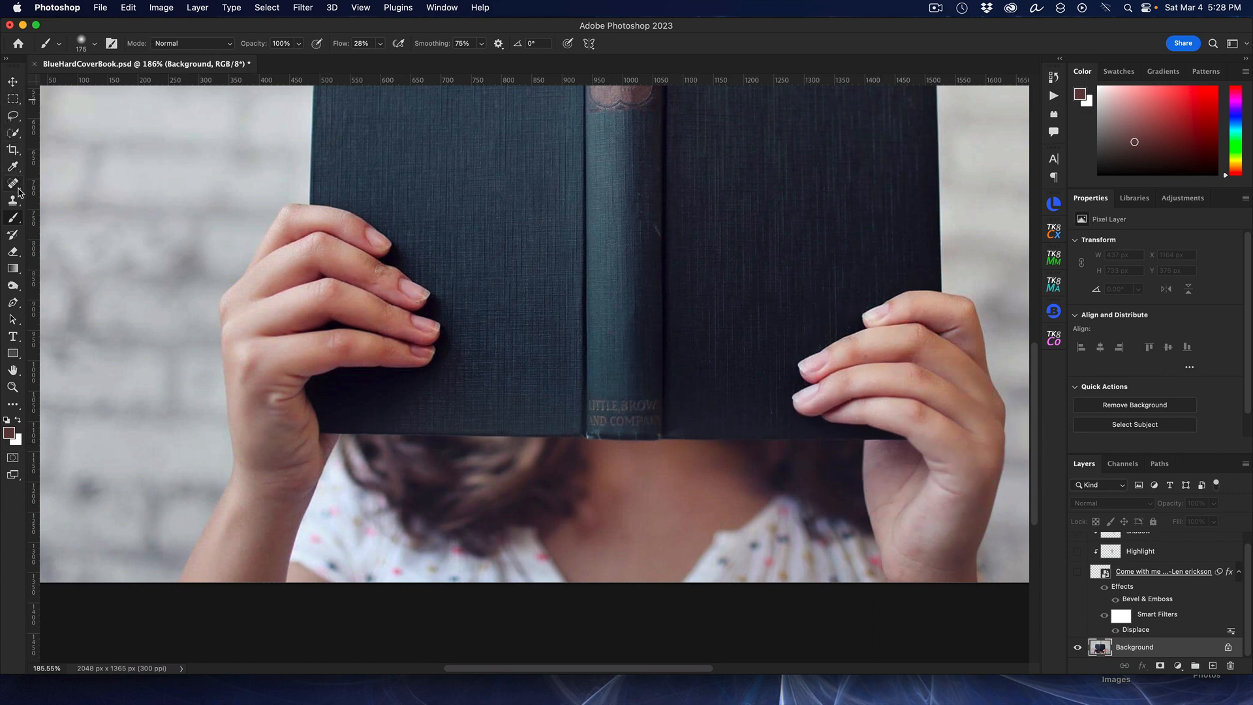
click(13, 134)
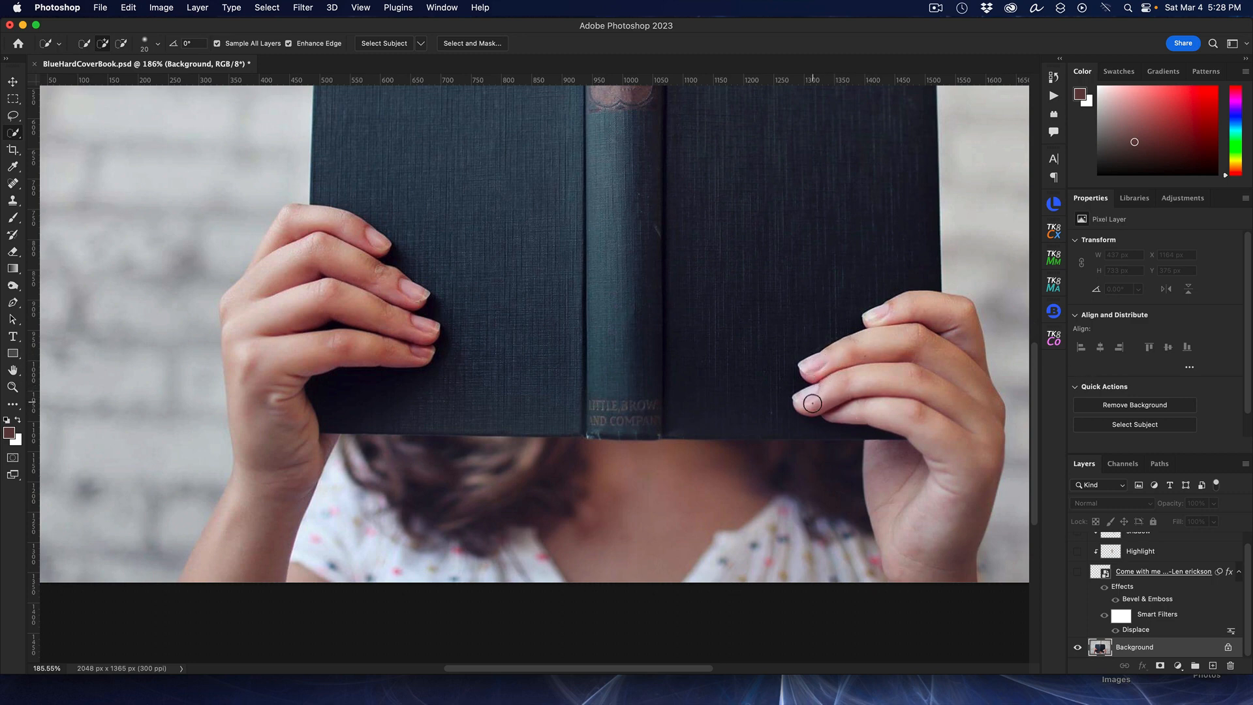
mouse_move(847, 412)
mouse_down()
mouse_move(939, 428)
mouse_move(896, 374)
mouse_move(870, 379)
mouse_move(846, 360)
mouse_move(889, 332)
mouse_move(927, 353)
mouse_up()
Step: Open Select and Mask, switch the view to On Black and set its opacity to 73%
click(484, 45)
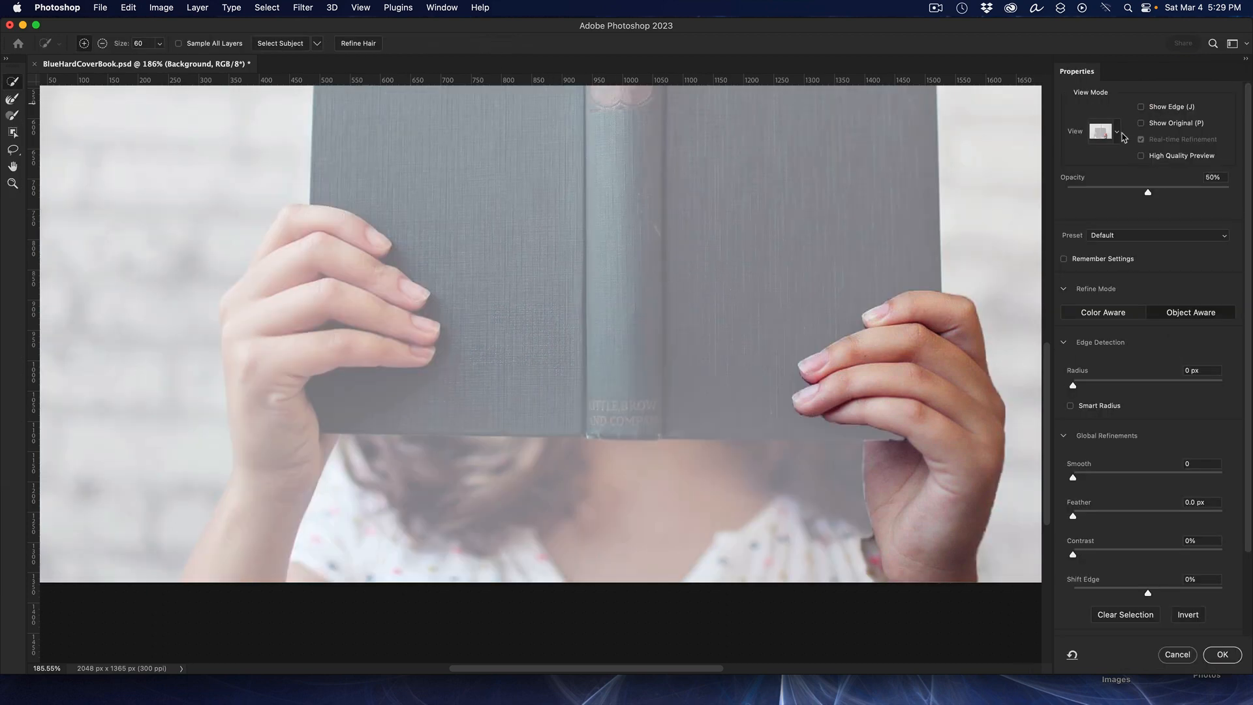
click(1117, 133)
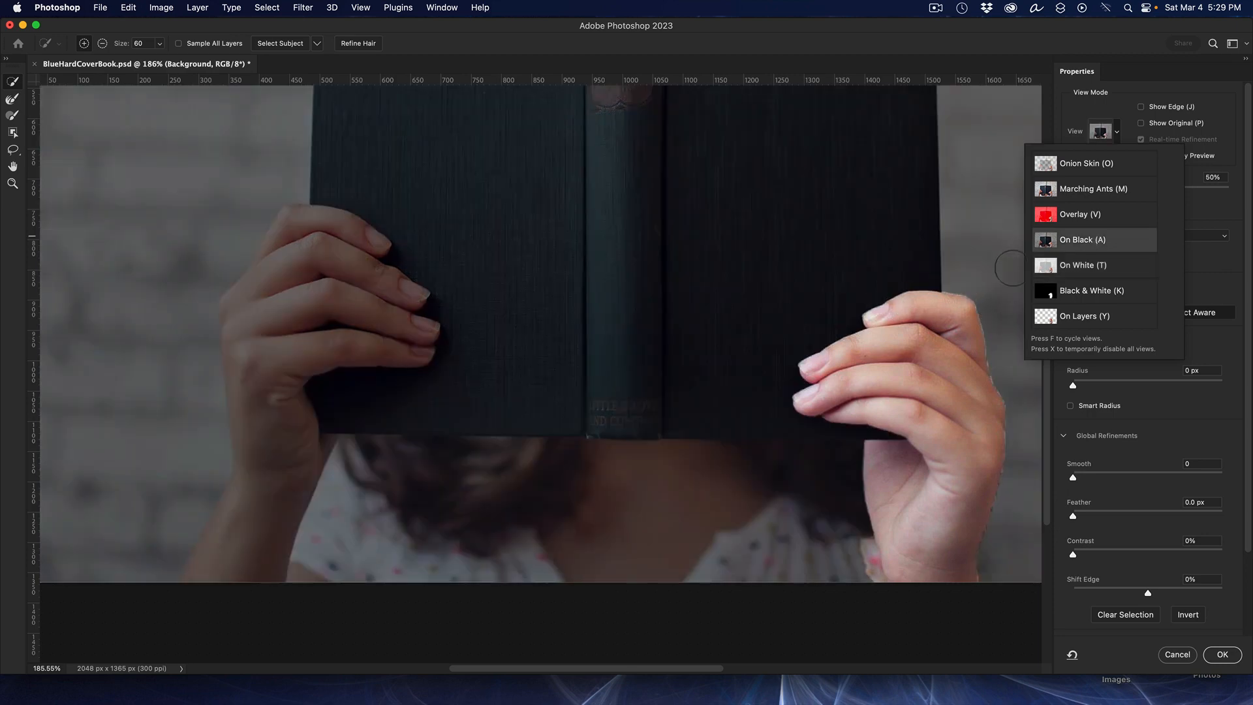
click(1233, 196)
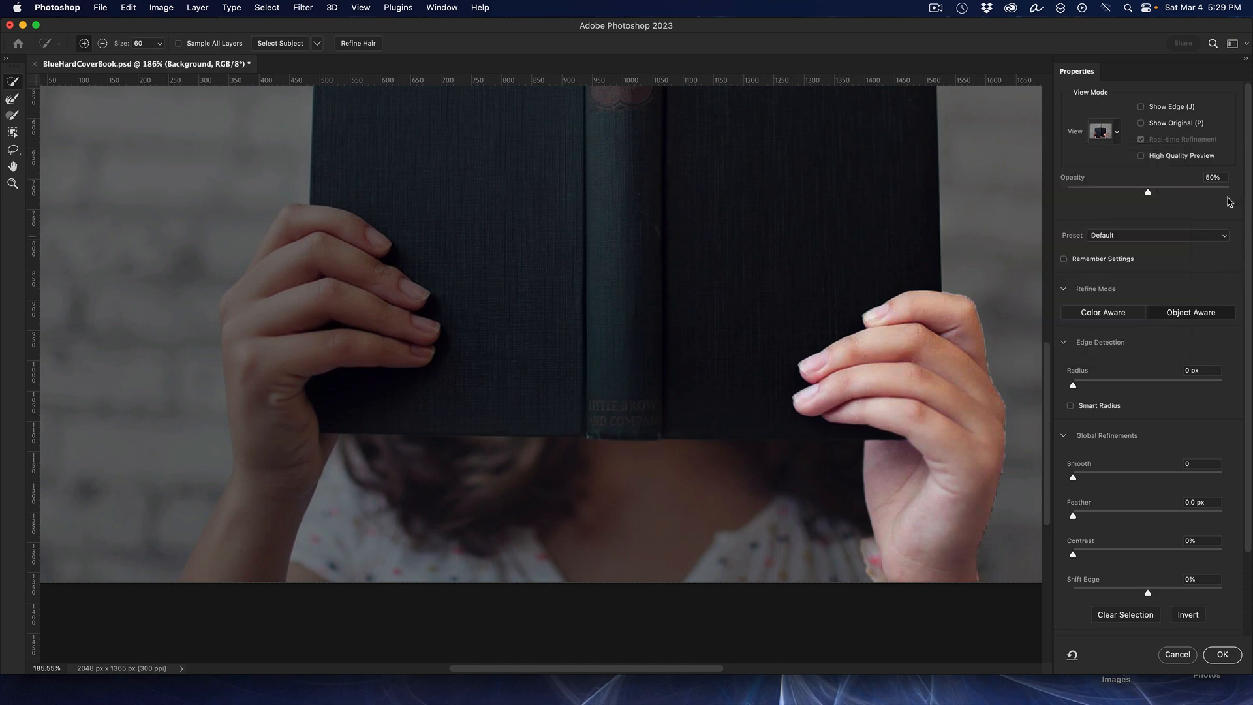
drag(1157, 193, 1203, 189)
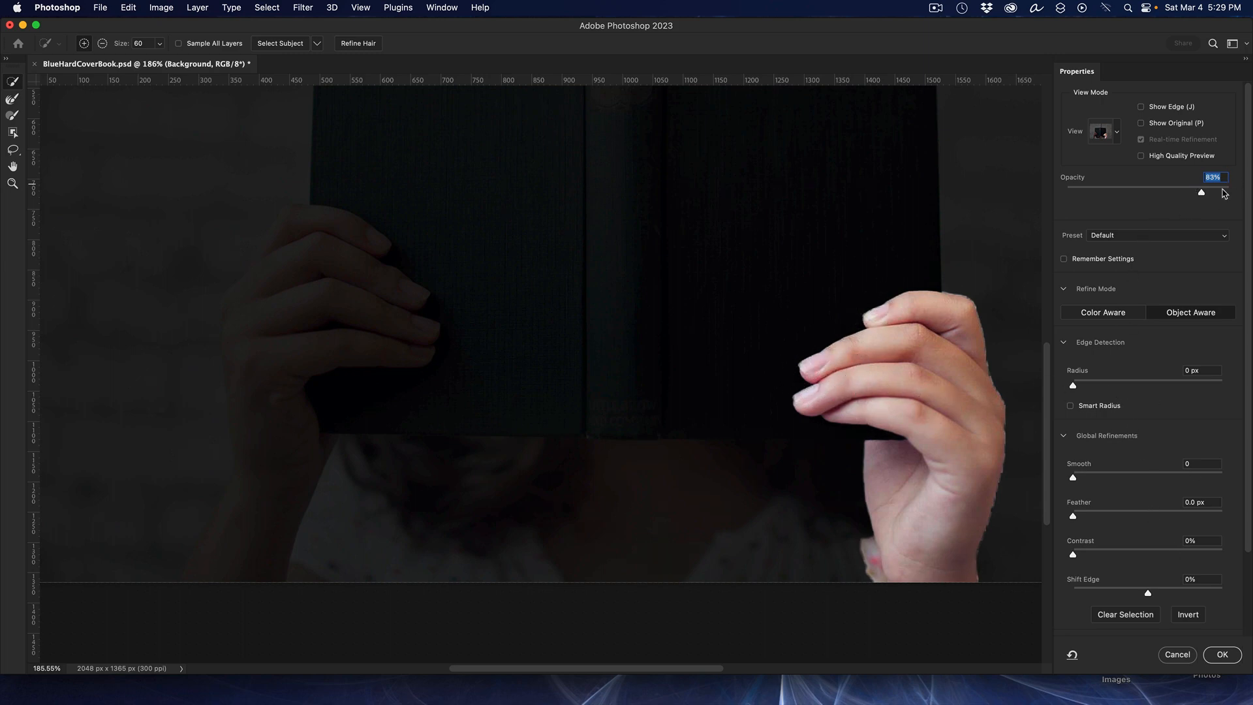
drag(1202, 193, 1185, 194)
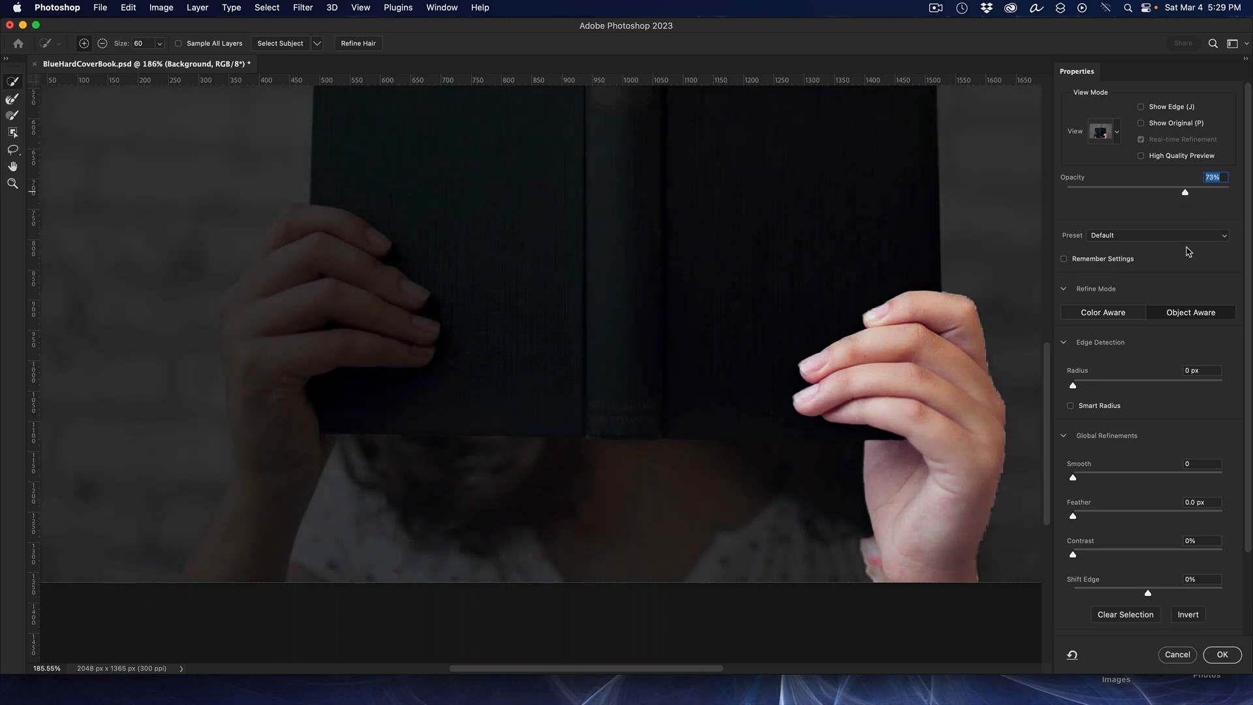
Step: Output the refined finger selection to a New Layer with Layer Mask and confirm
scroll(1196, 287, down, 5)
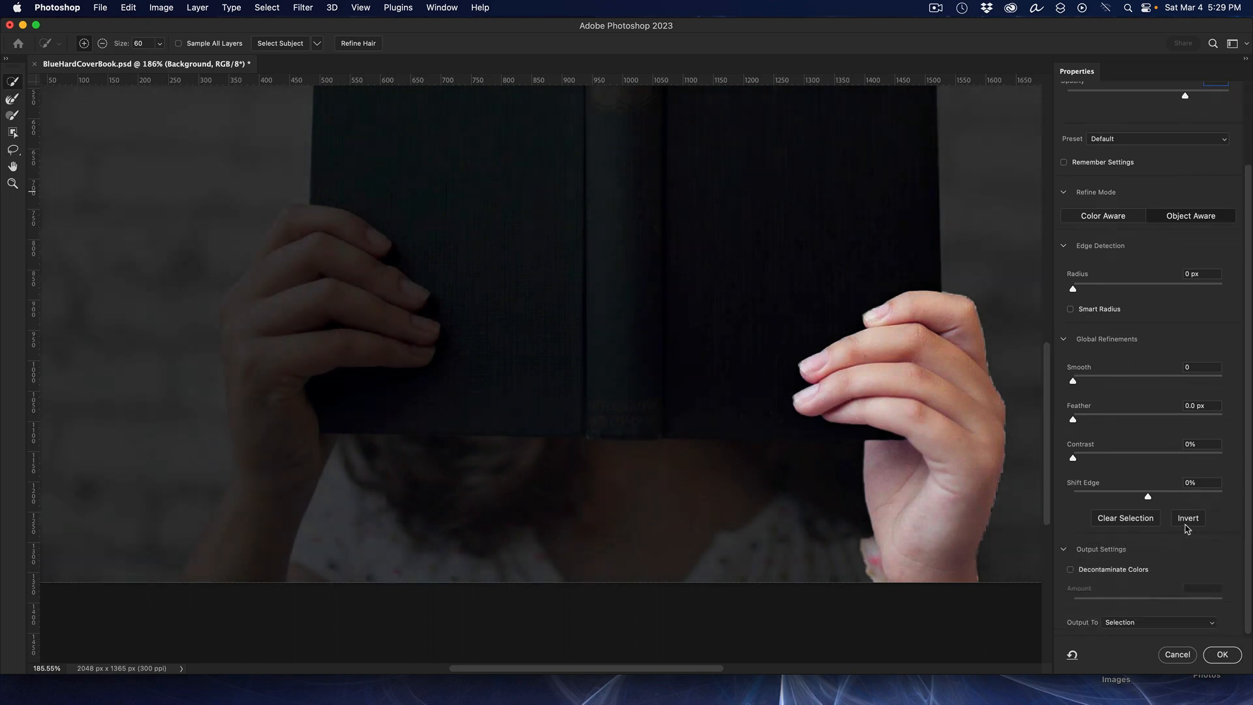
click(1171, 625)
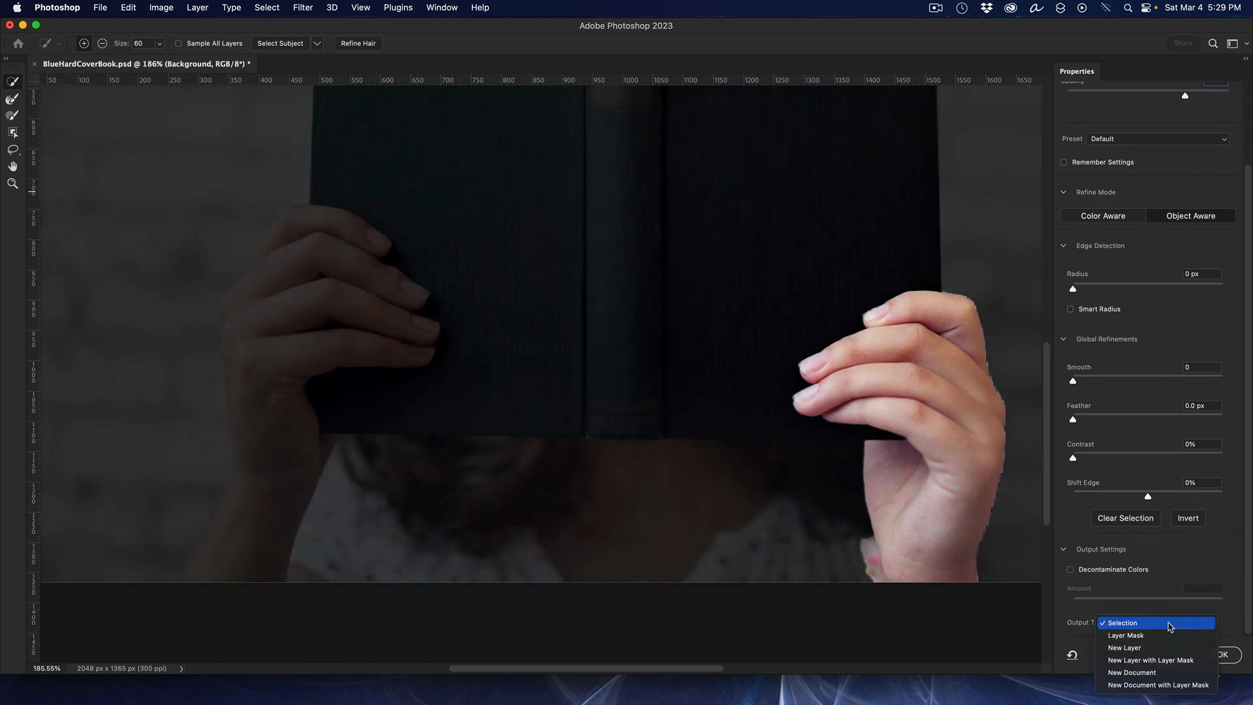
click(1168, 665)
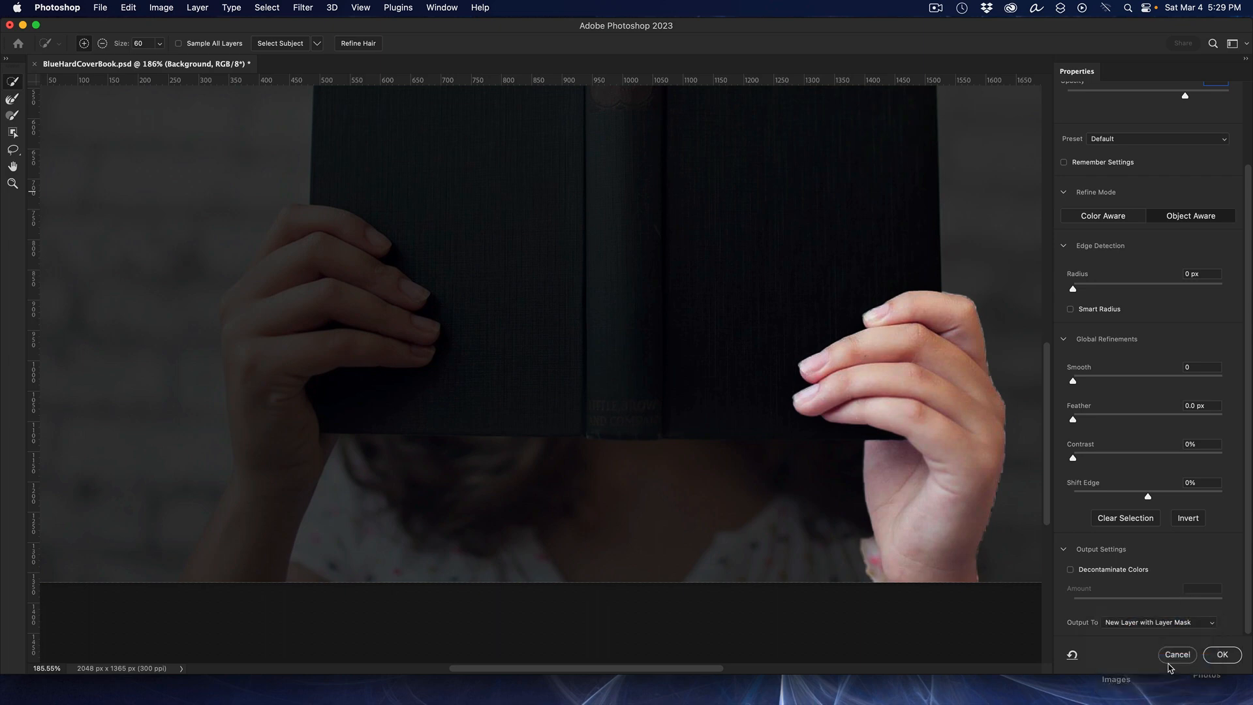
click(1222, 655)
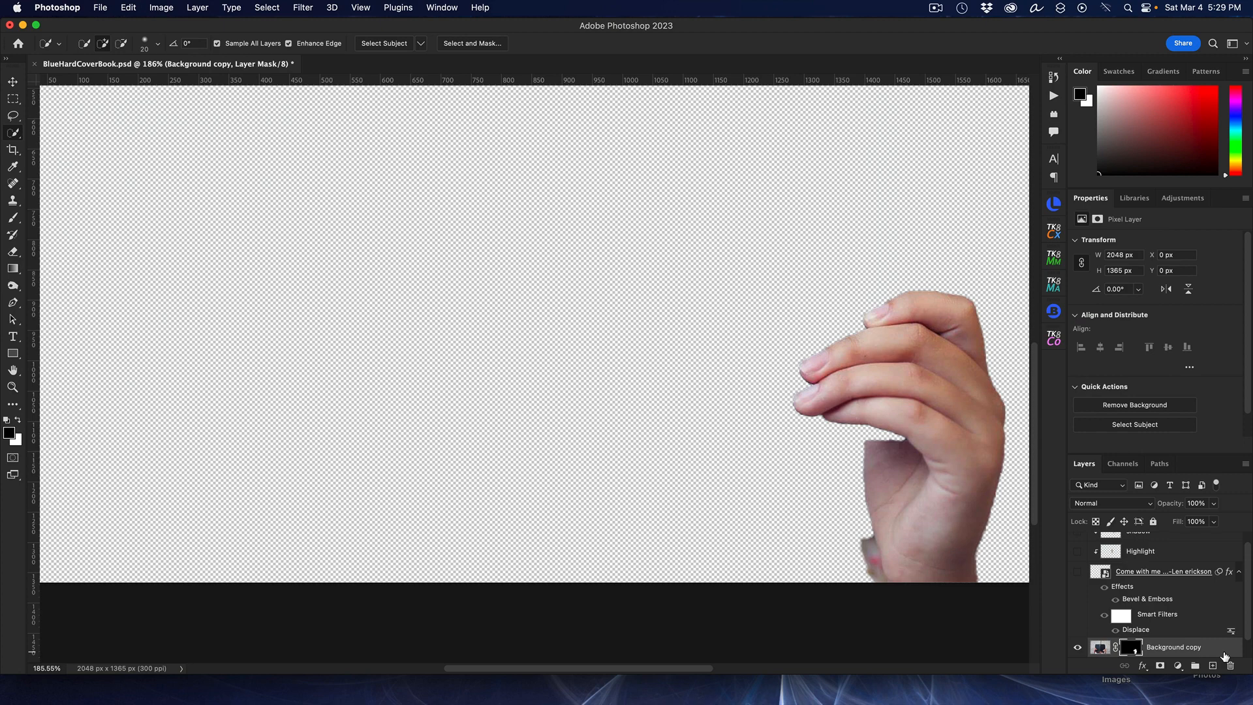
Step: Move the Background copy fingers layer to the top of the layer stack
scroll(1224, 656, down, 1)
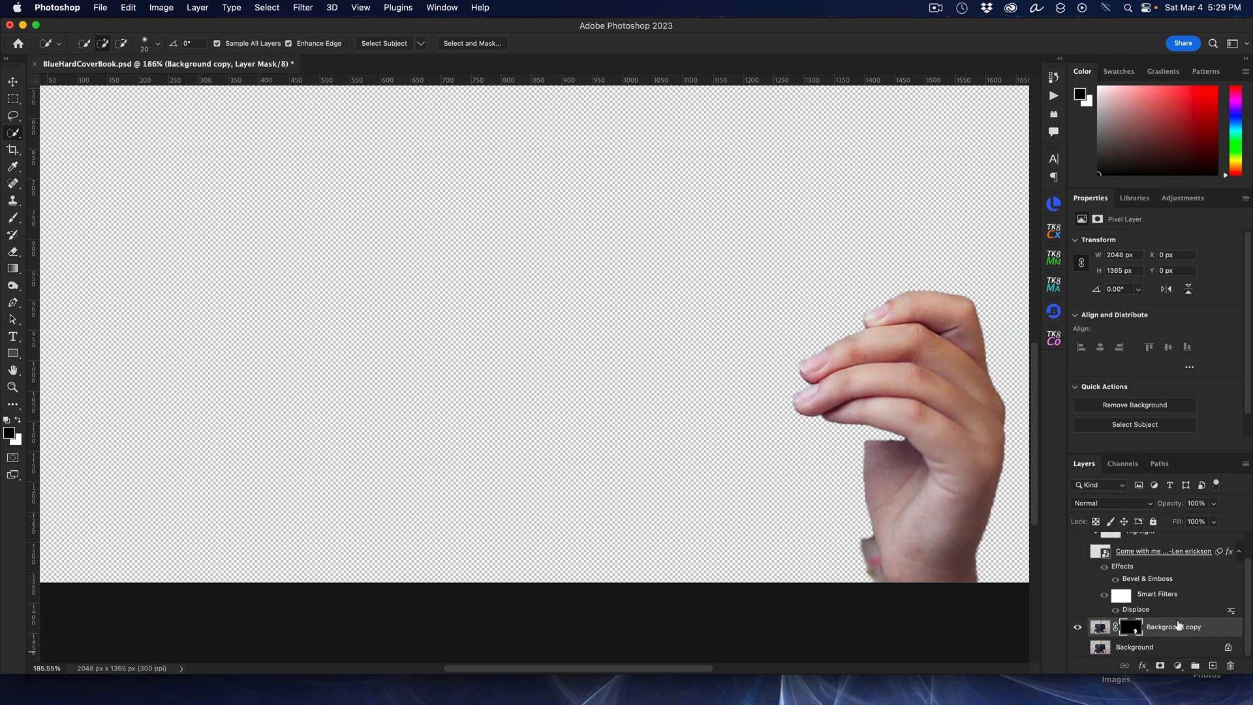
drag(1179, 629, 1125, 541)
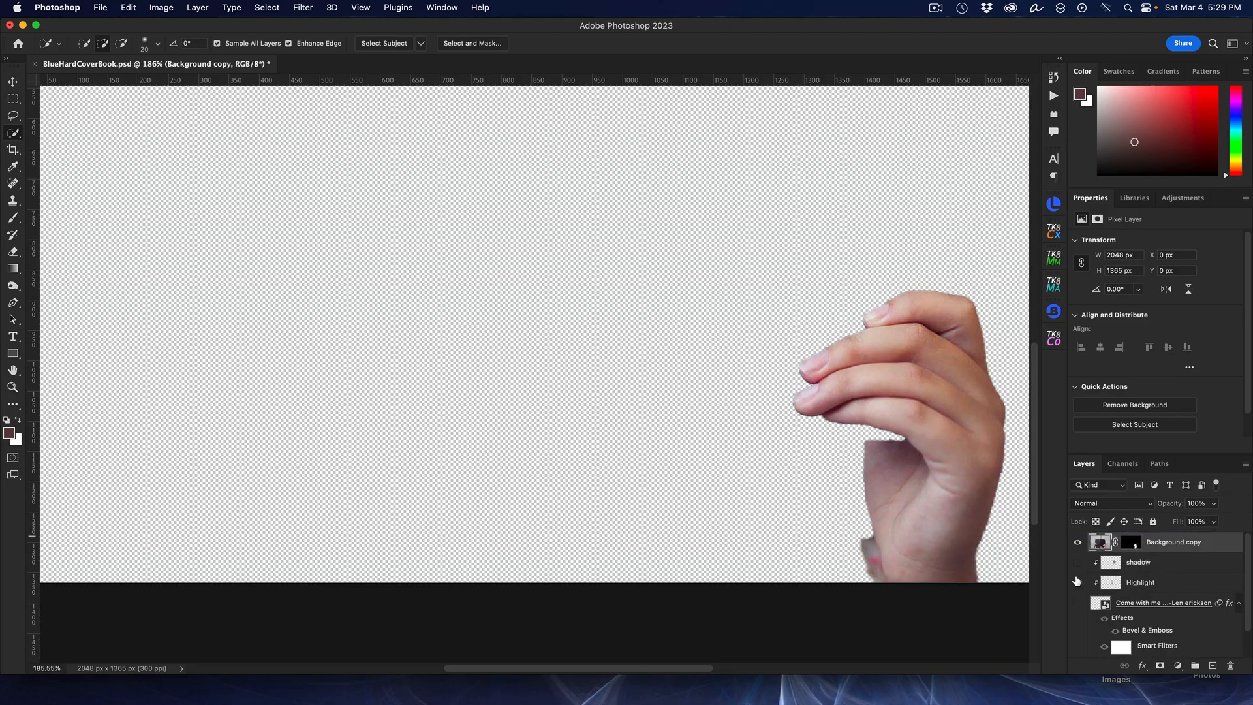
Step: Turn visibility back on for the shadow, Highlight and Background layers
click(1077, 564)
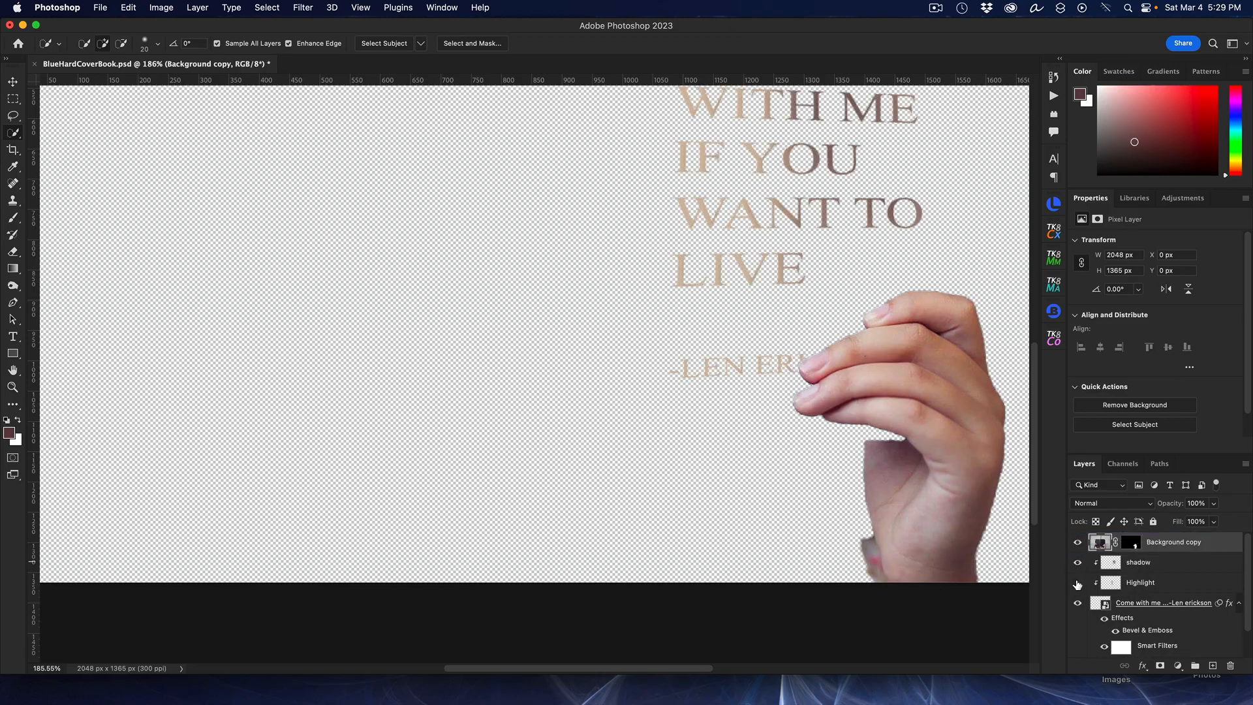
click(1077, 583)
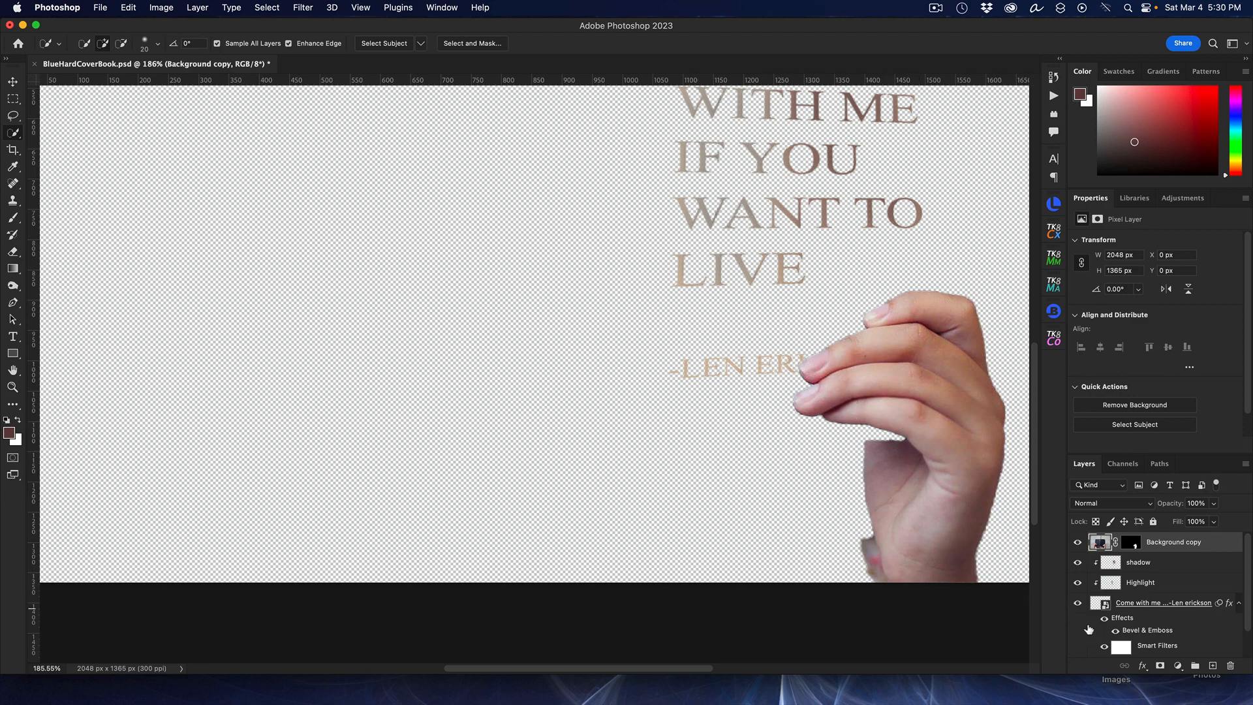
scroll(1087, 646, down, 2)
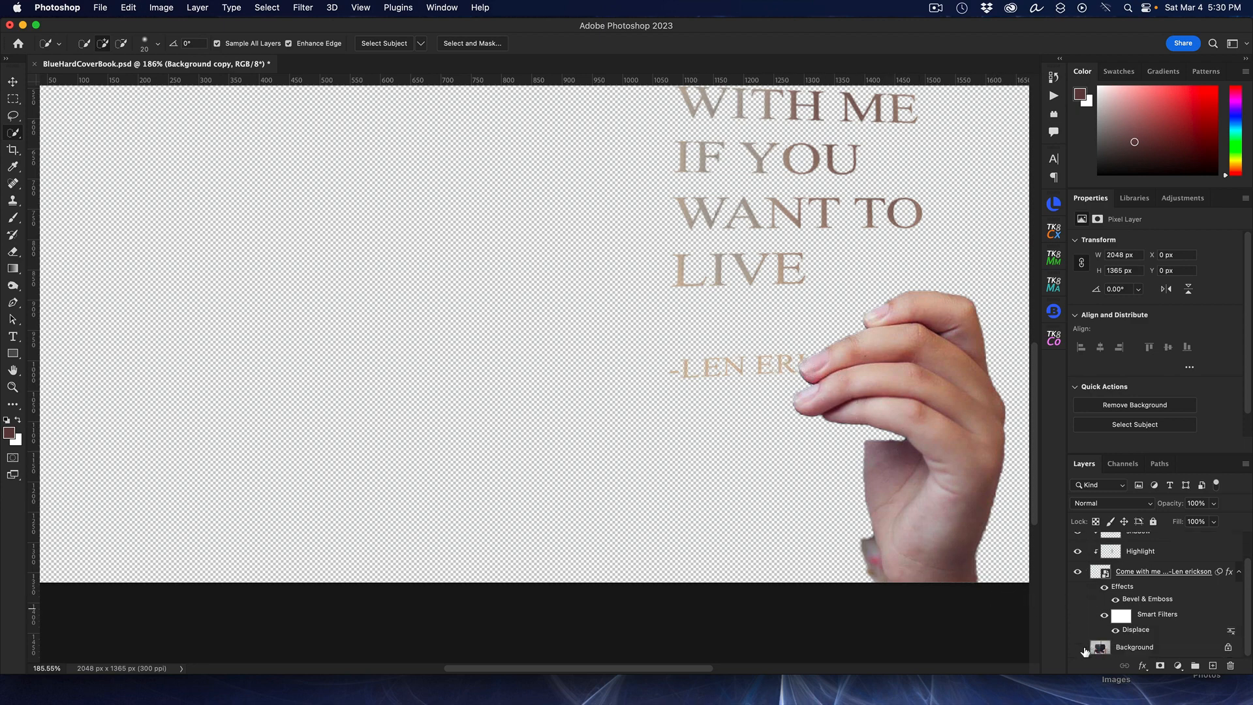
click(1078, 648)
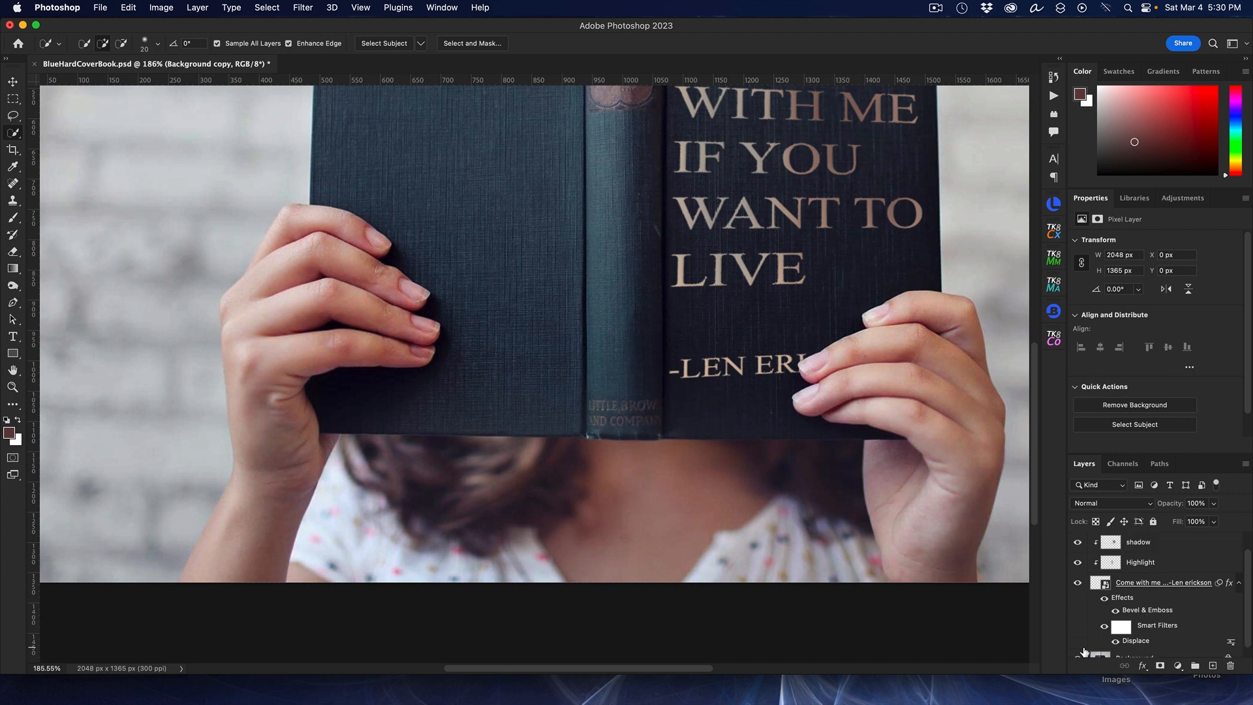
Step: Zoom out to fit the whole image on screen and review the finished composite
scroll(710, 353, down, 3)
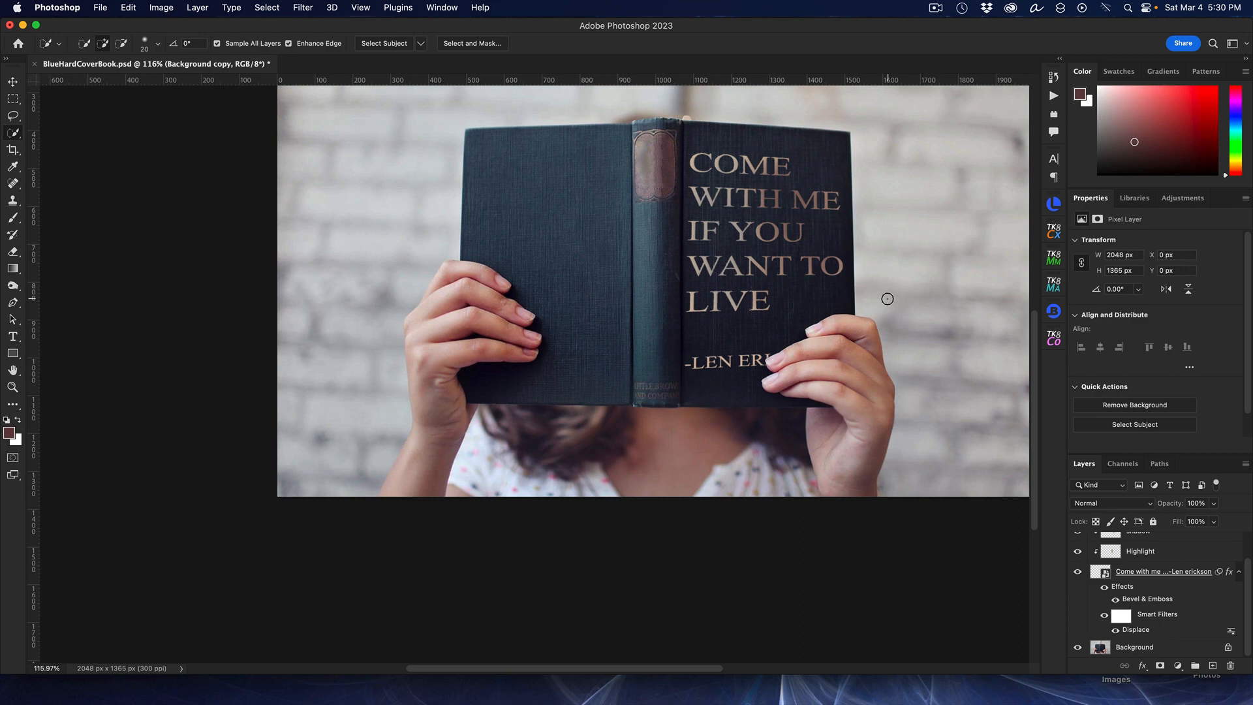
drag(1034, 330, 1049, 284)
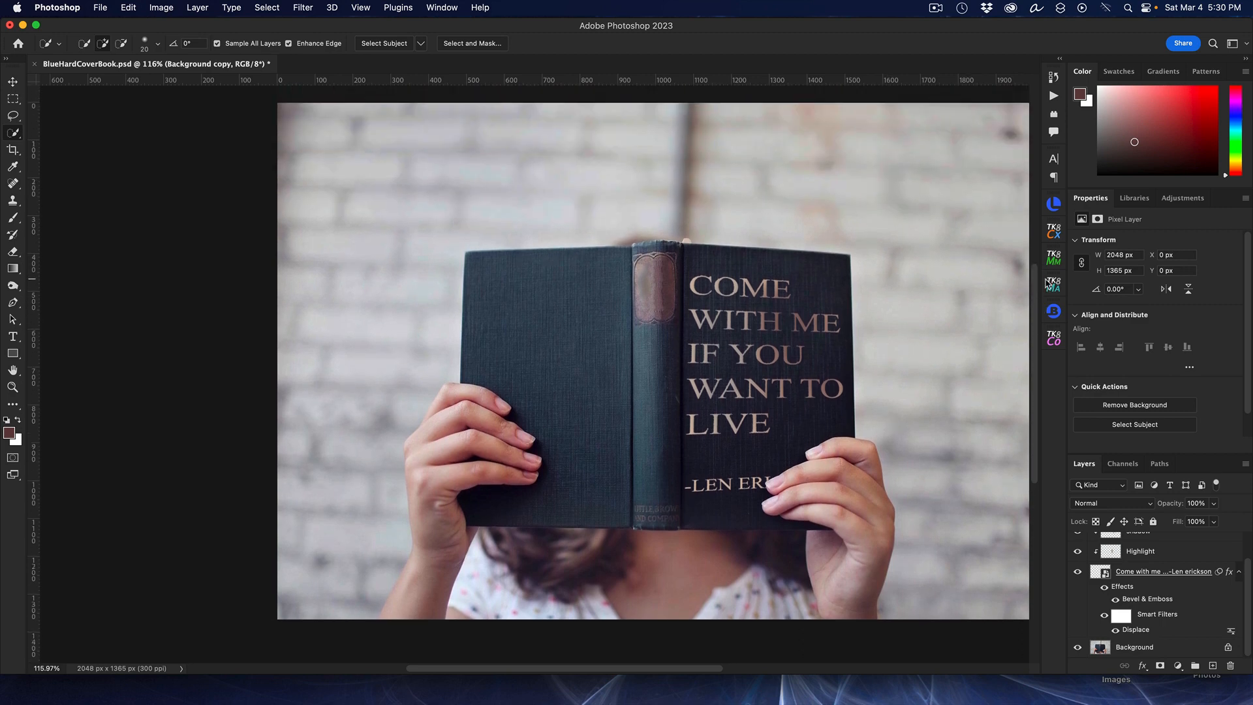
key(super+0)
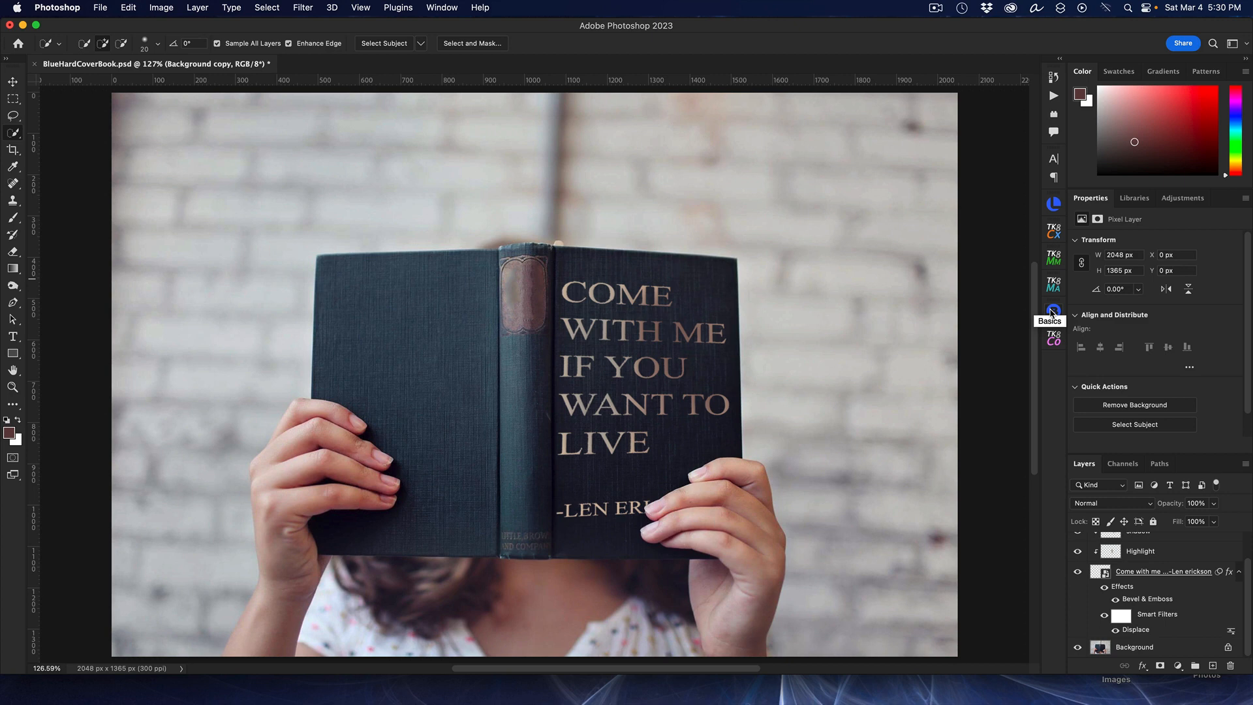
click(1051, 311)
click(937, 8)
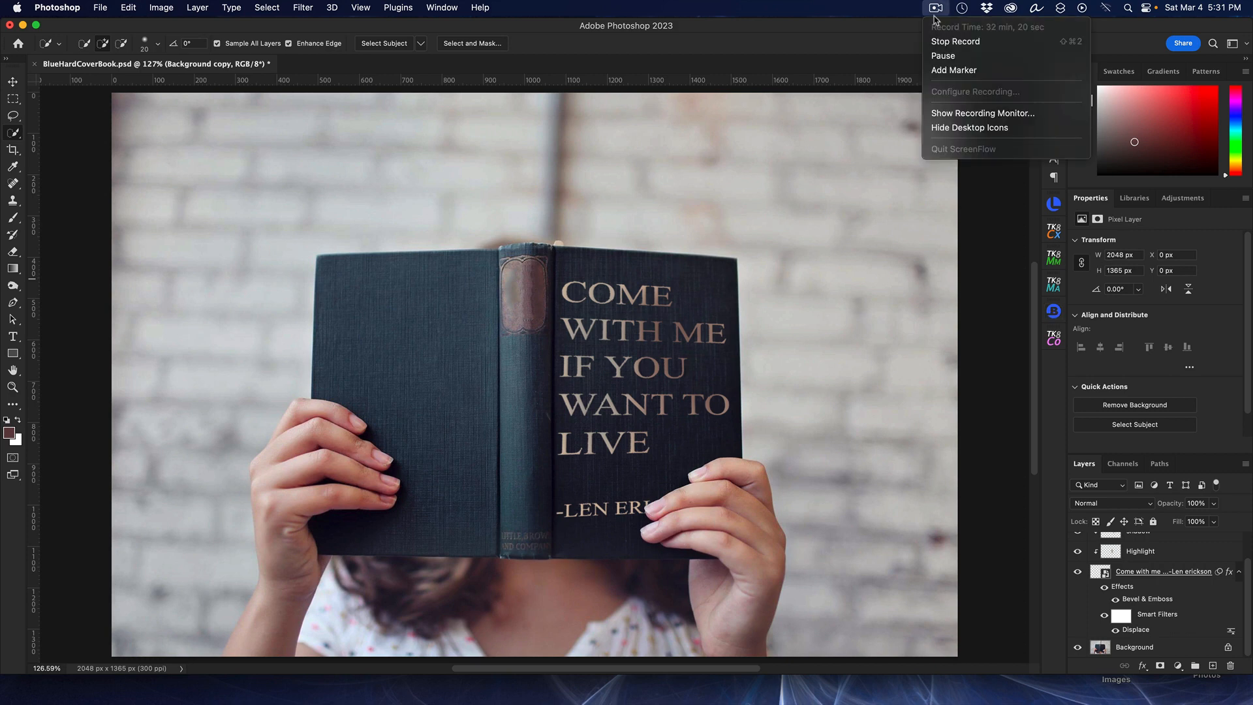